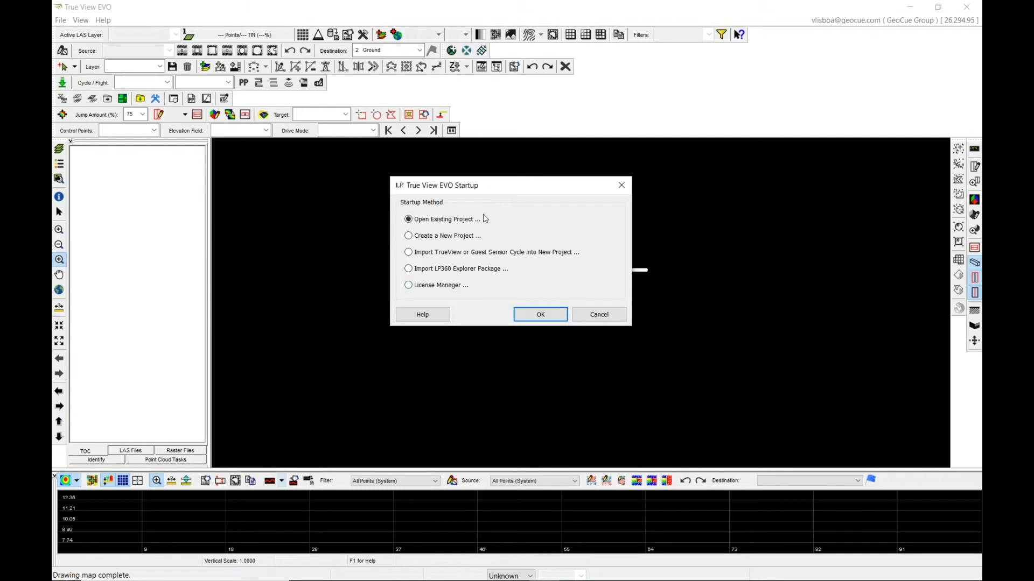
Start importing guest flights into a new project, choosing DJI L1 as the guest sensor.
click(457, 255)
click(540, 315)
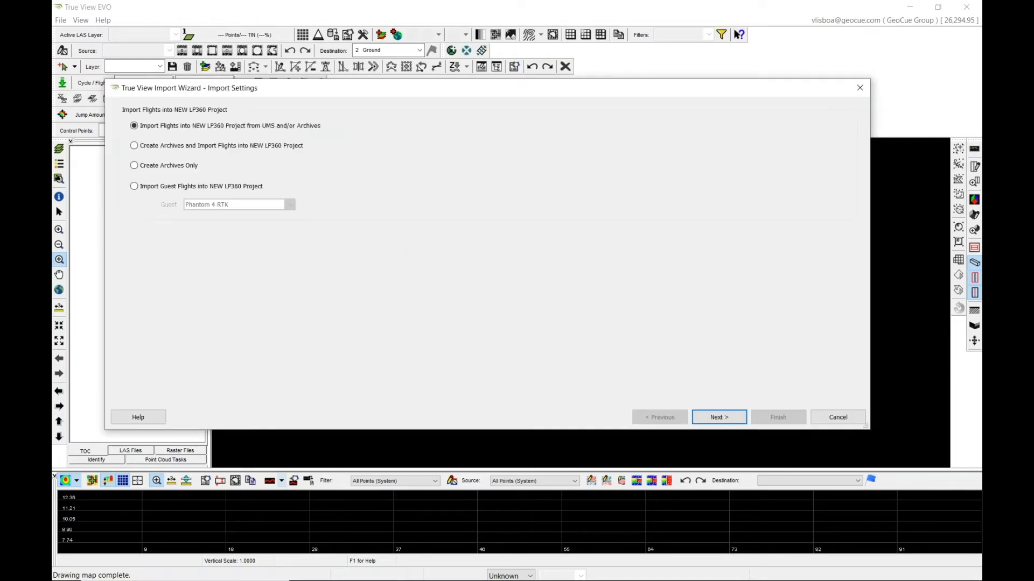
click(147, 189)
click(288, 205)
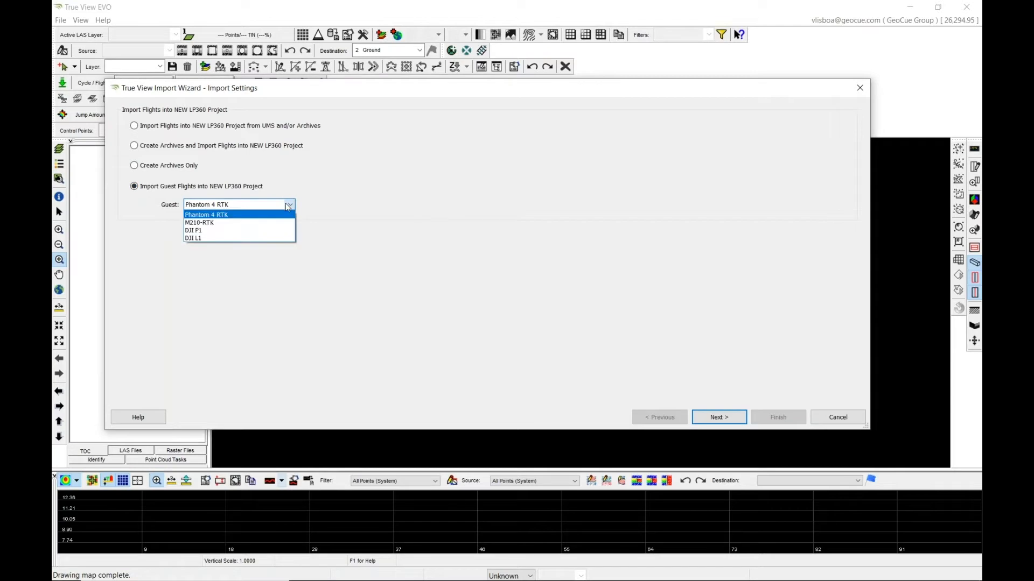
click(209, 241)
click(729, 419)
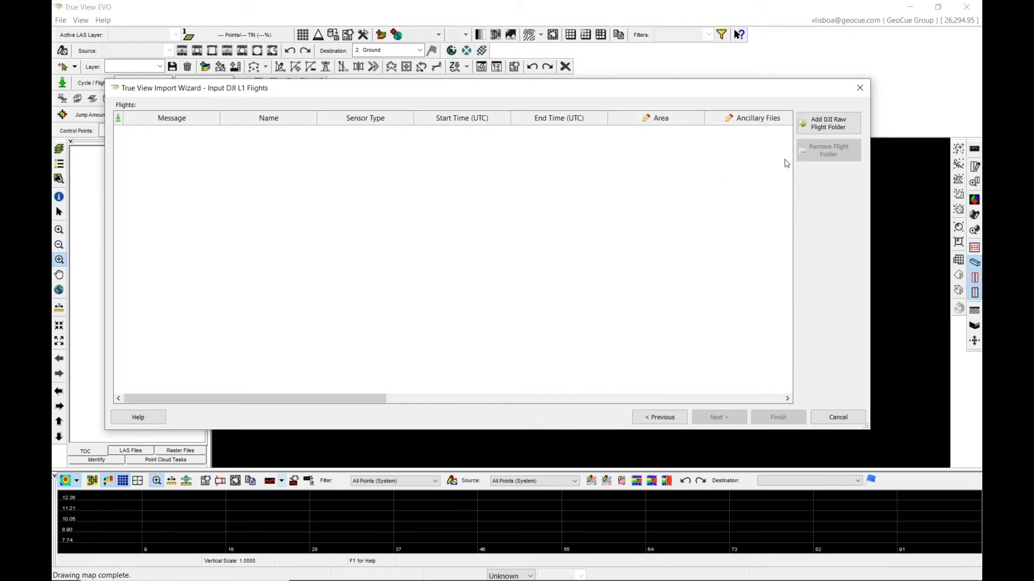
click(835, 125)
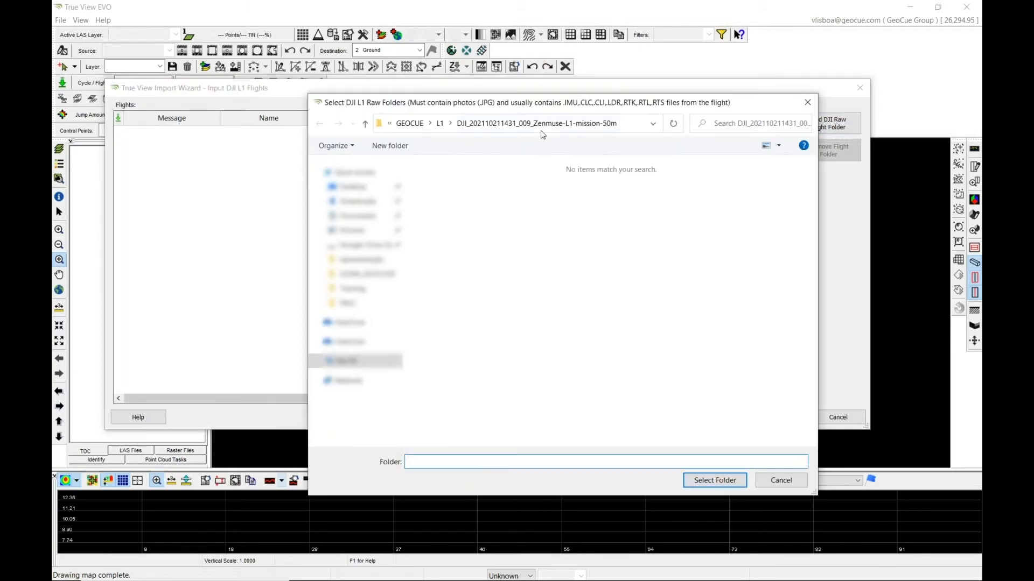
click(441, 125)
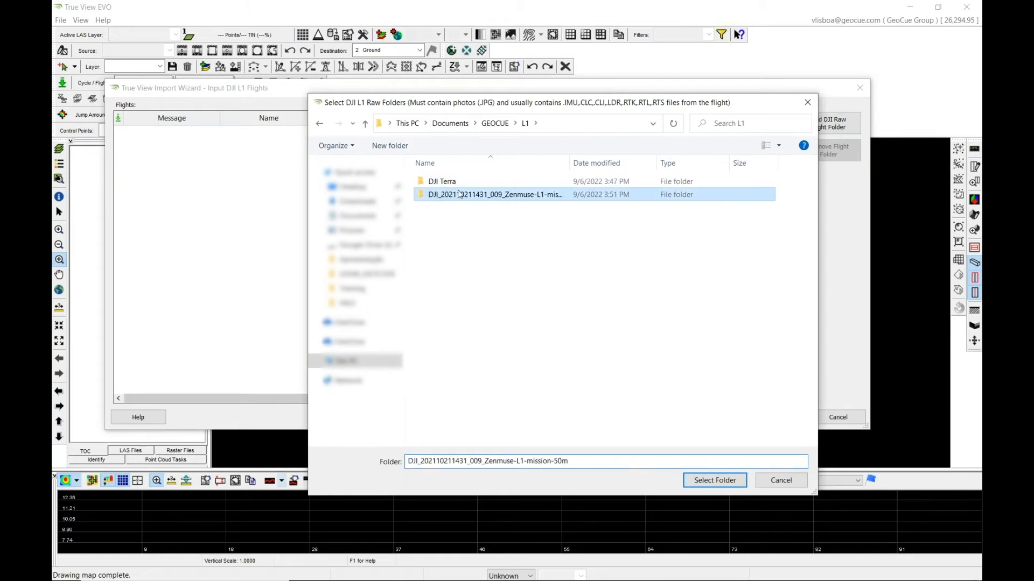
click(714, 481)
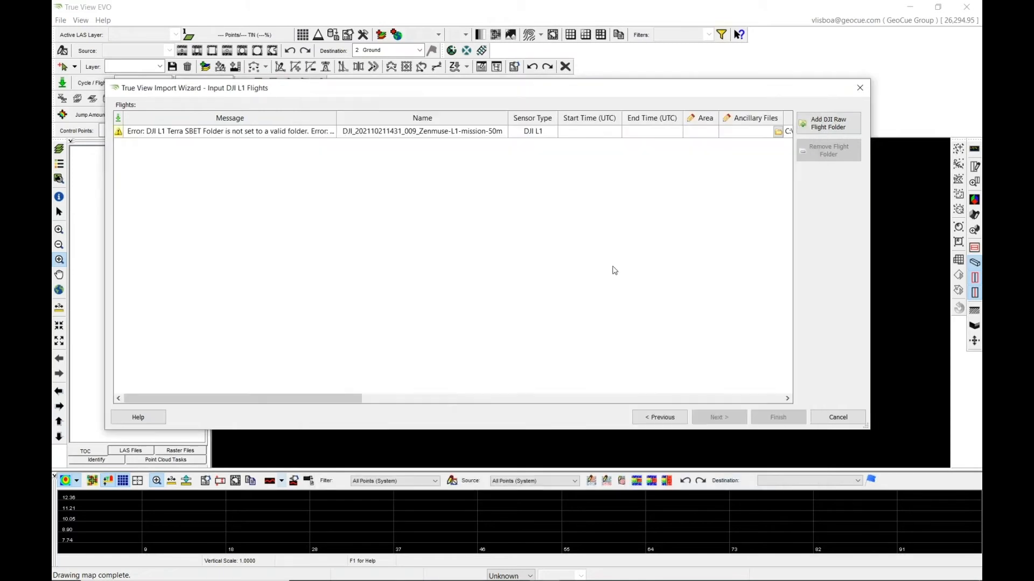
Set the flight's DJI L1 Terra SBET folder to the lidars folder inside DJI Terra\L1 Test.
drag(360, 398, 610, 401)
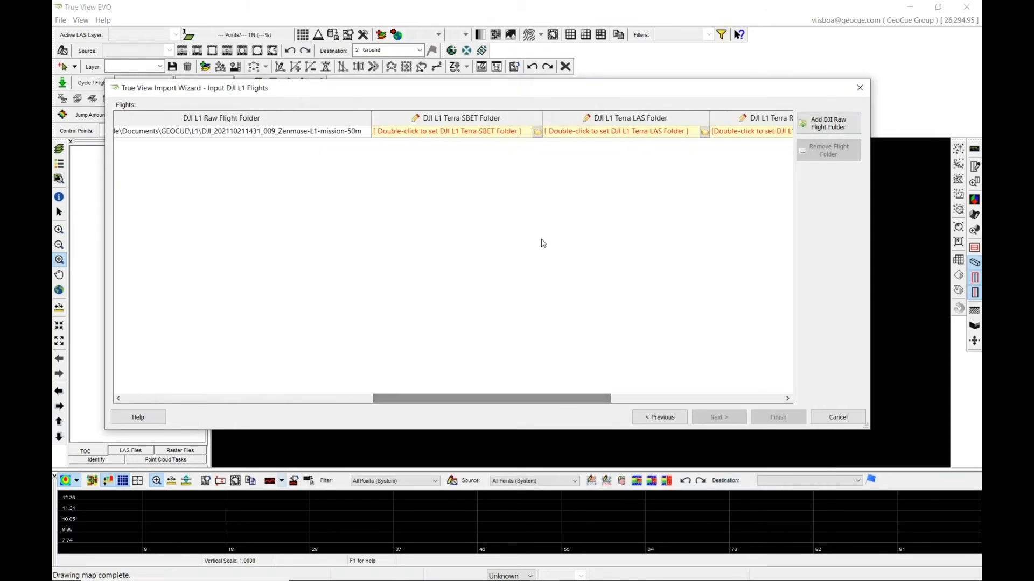
click(538, 133)
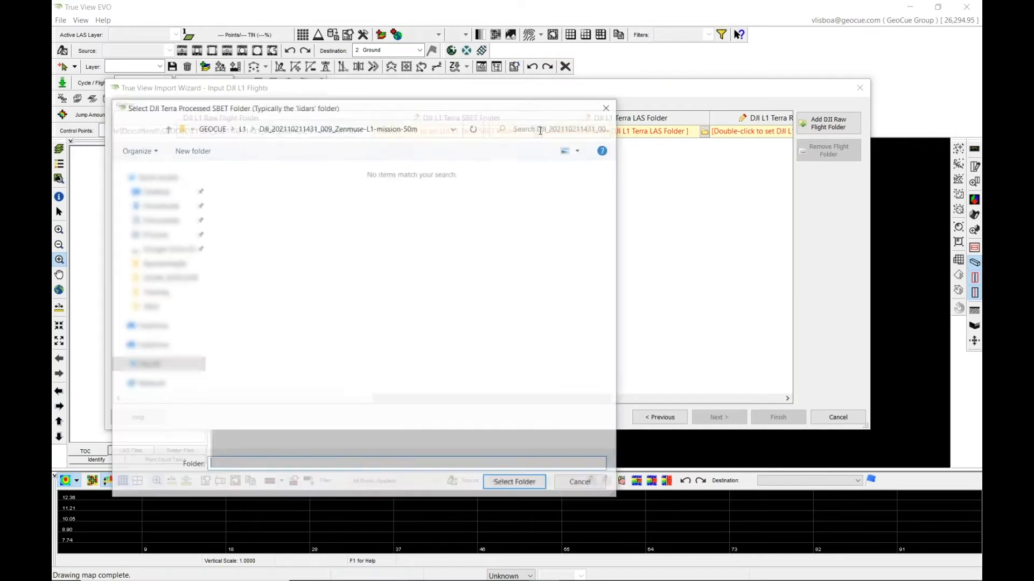
click(240, 133)
double_click(250, 186)
click(257, 188)
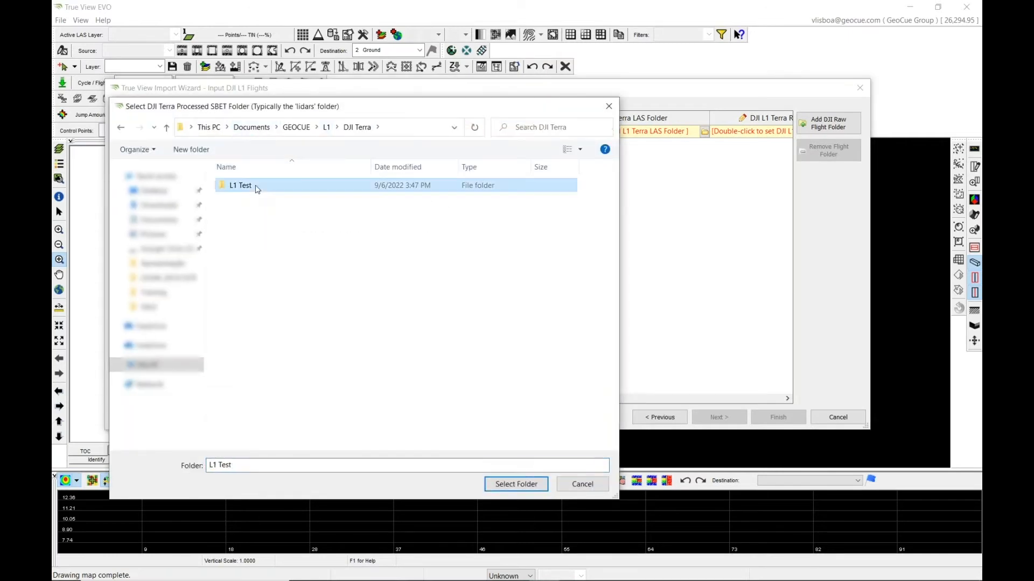
double_click(256, 187)
click(253, 199)
click(530, 485)
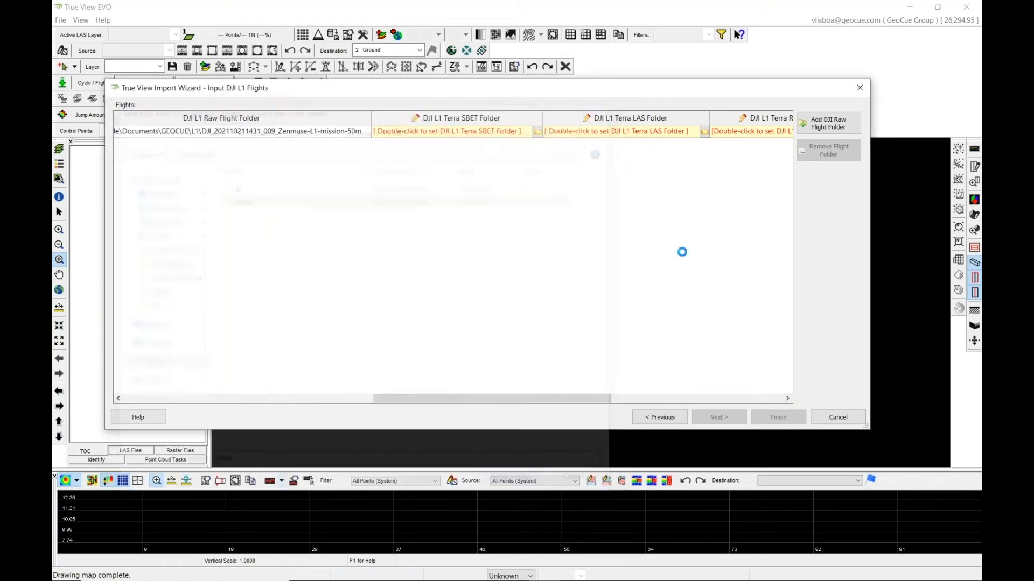
drag(392, 400, 496, 400)
click(531, 131)
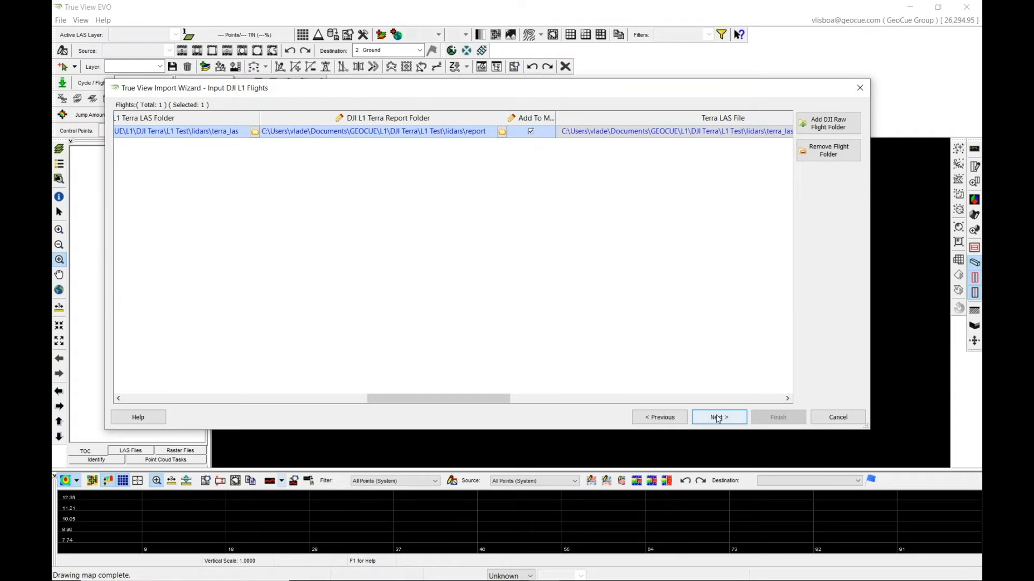
Name the output project Webinar_L1 and set its CRS to NAD83(2011) / Alabama West + Ellipsoid (Meters).
click(718, 417)
click(203, 165)
text(W)
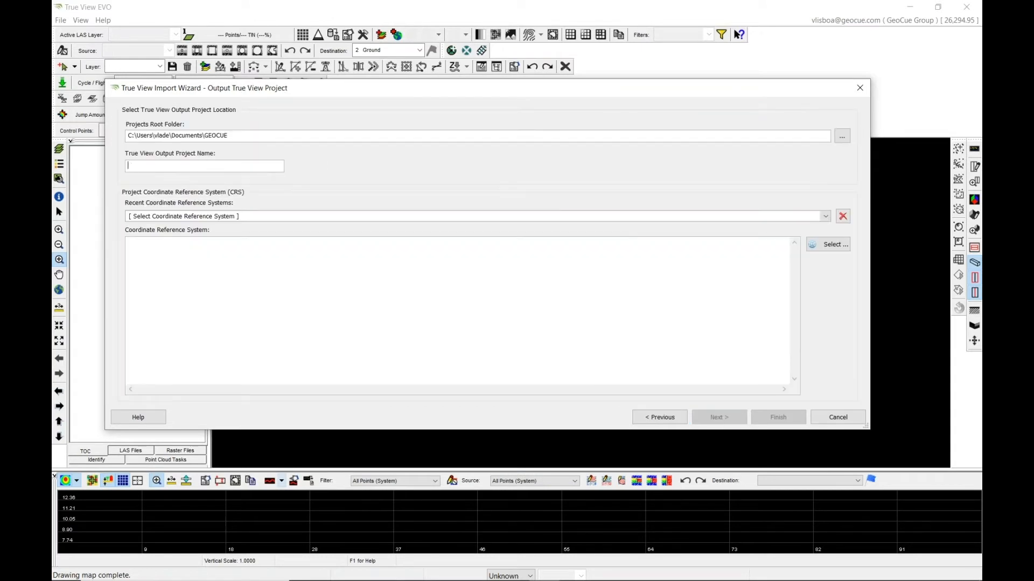
text(ebinar_L1)
click(228, 218)
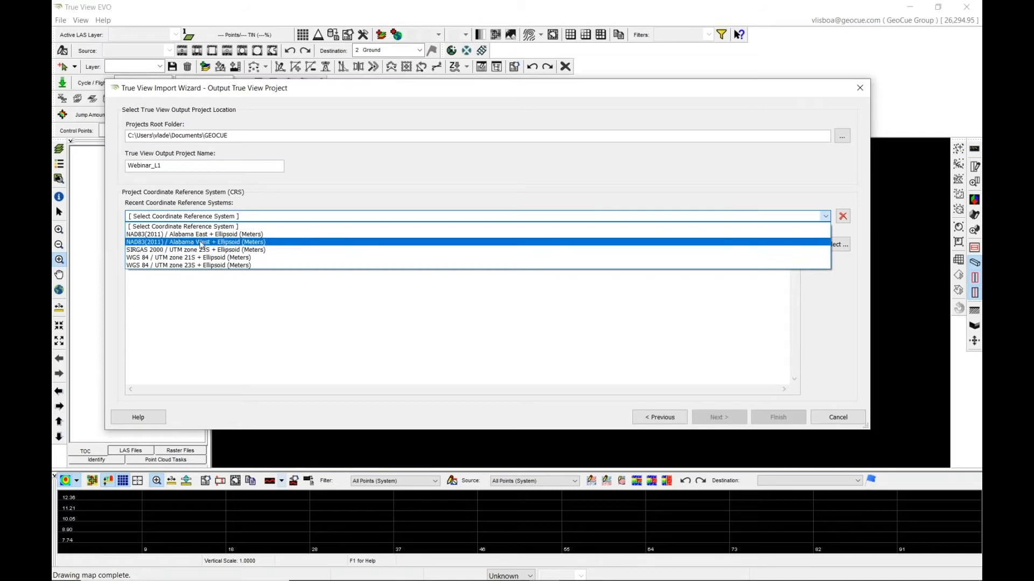
click(206, 244)
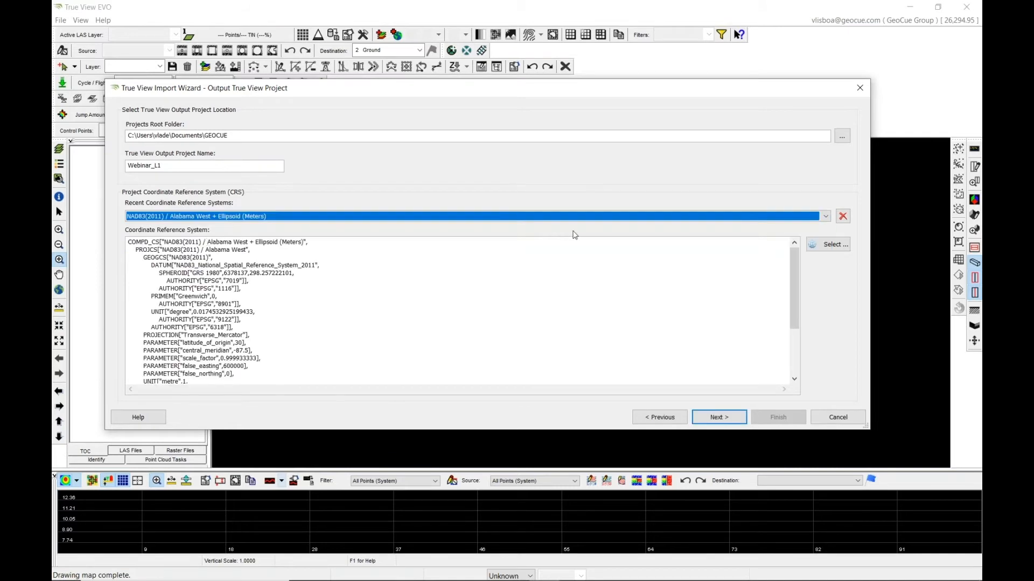
click(834, 248)
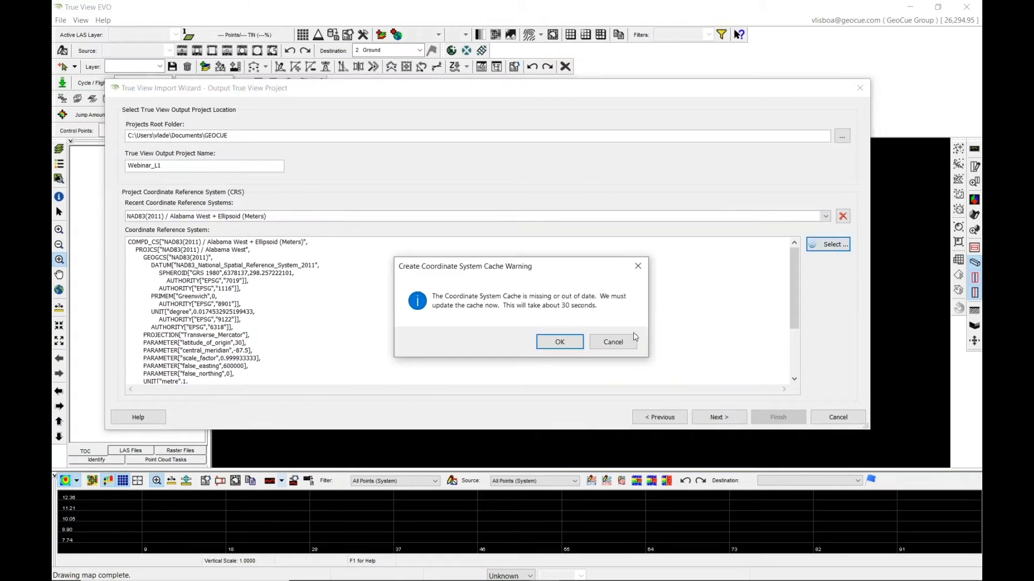
key(Return)
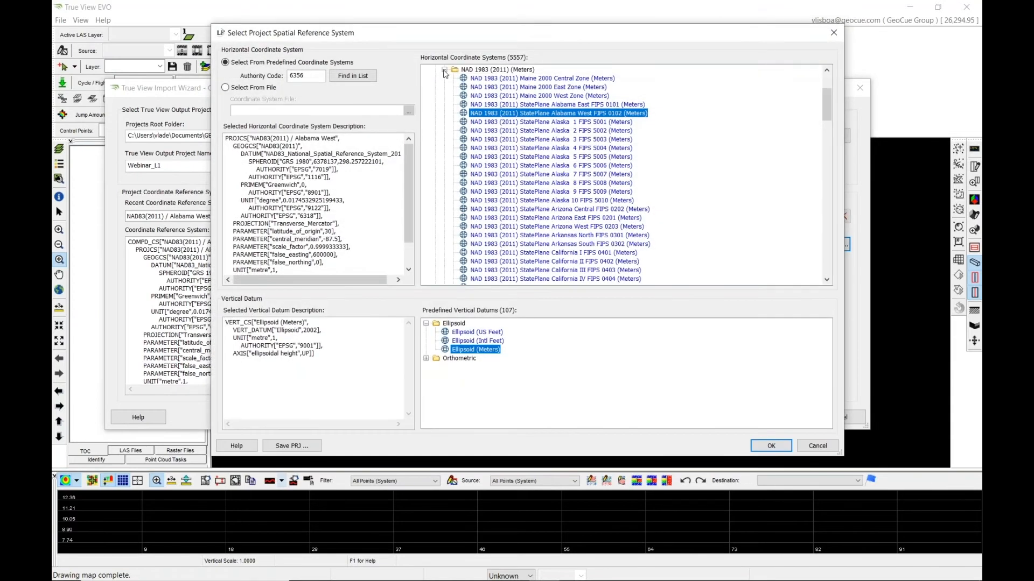
click(445, 72)
click(445, 177)
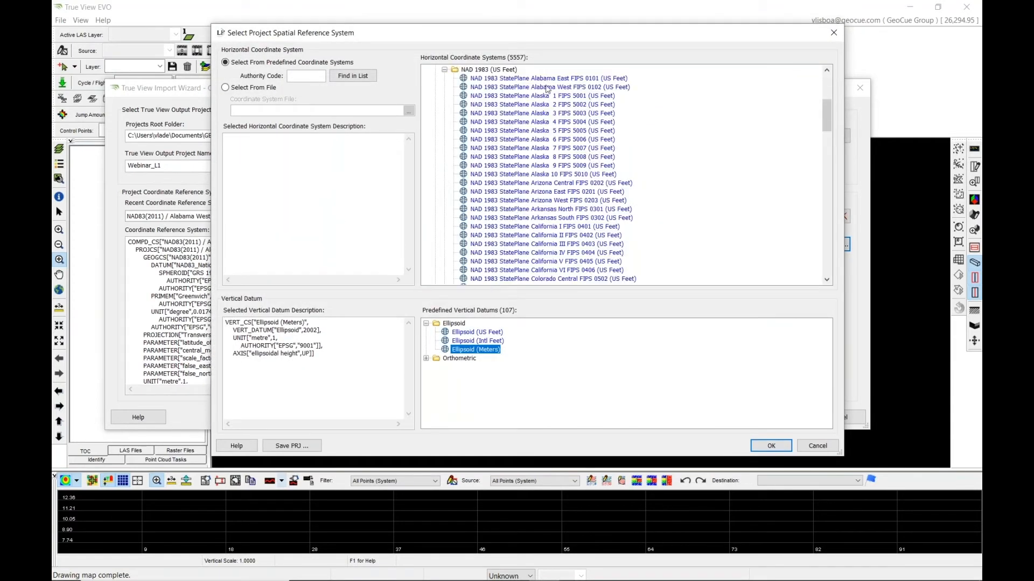
click(445, 70)
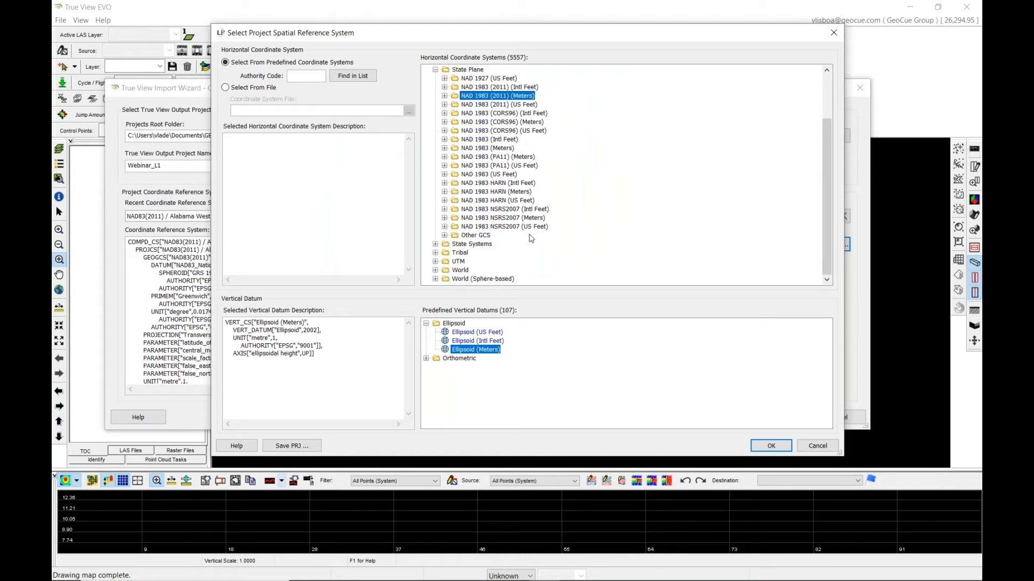
click(820, 448)
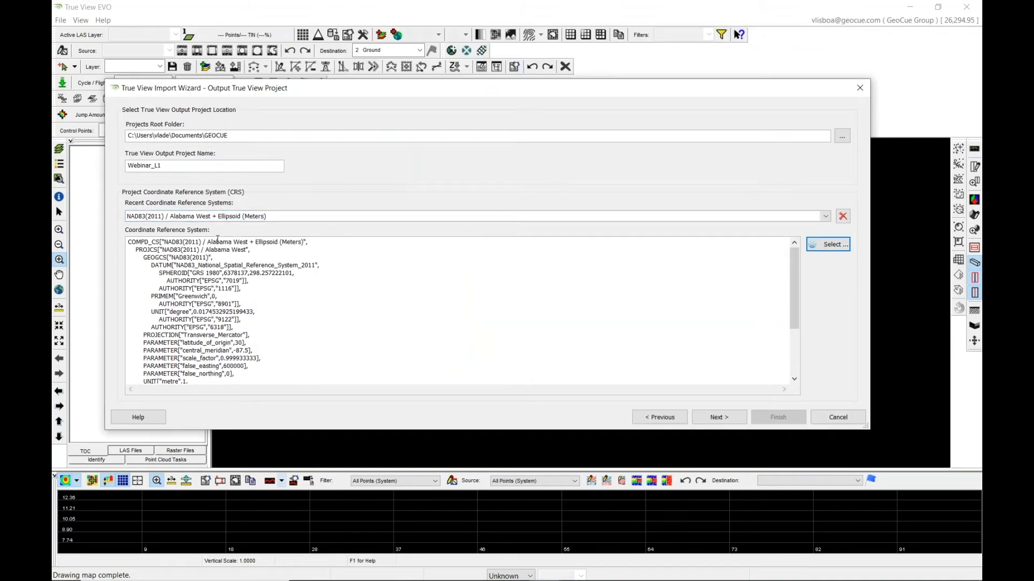
Finish the import wizard, accepting the flight import despite the coordinate system mismatch.
click(725, 420)
click(779, 418)
click(532, 300)
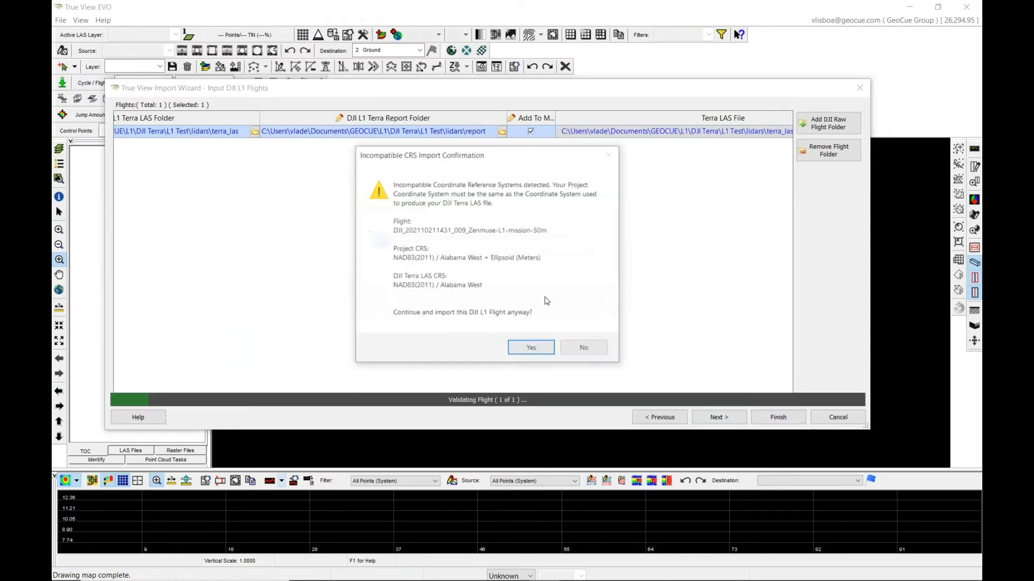
click(532, 349)
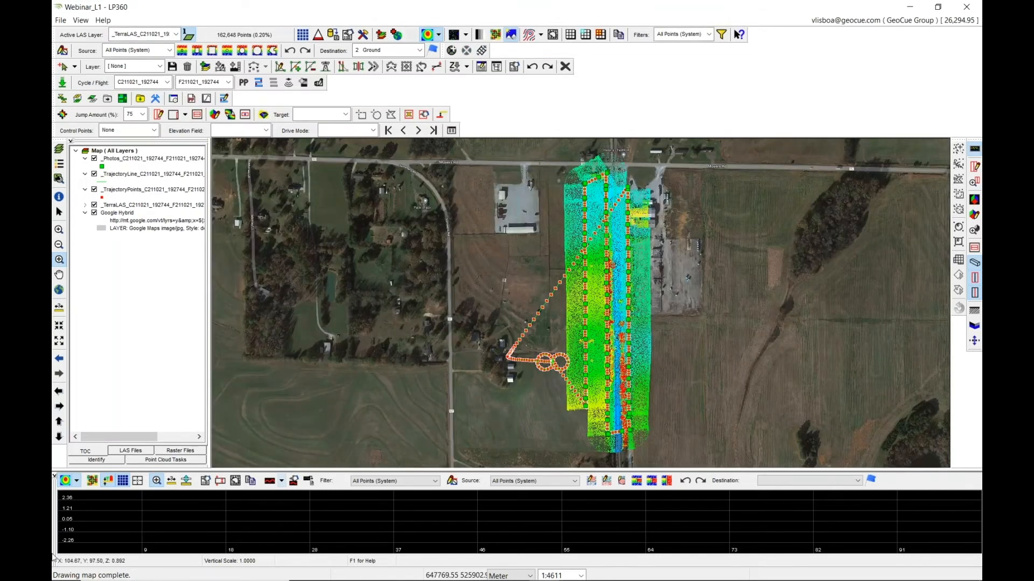
Enlarge the map view and toggle the photo and trajectory layers off and back on.
click(54, 476)
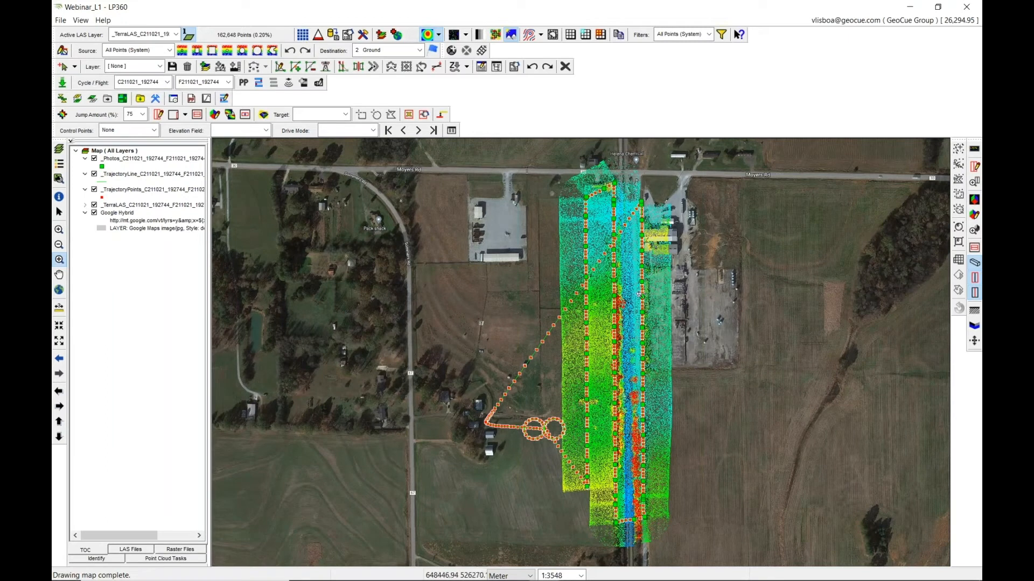
drag(208, 339, 246, 340)
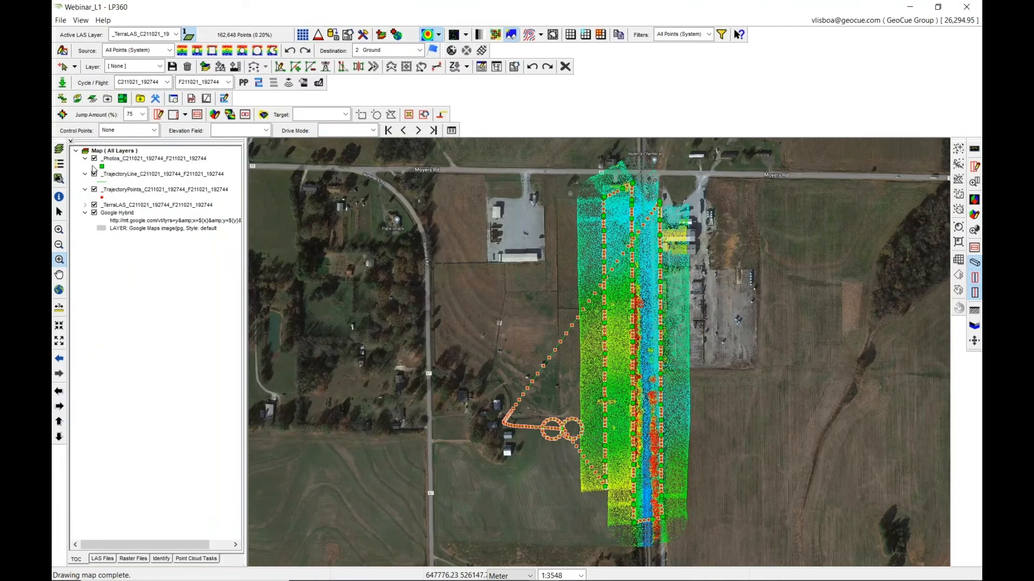
click(94, 159)
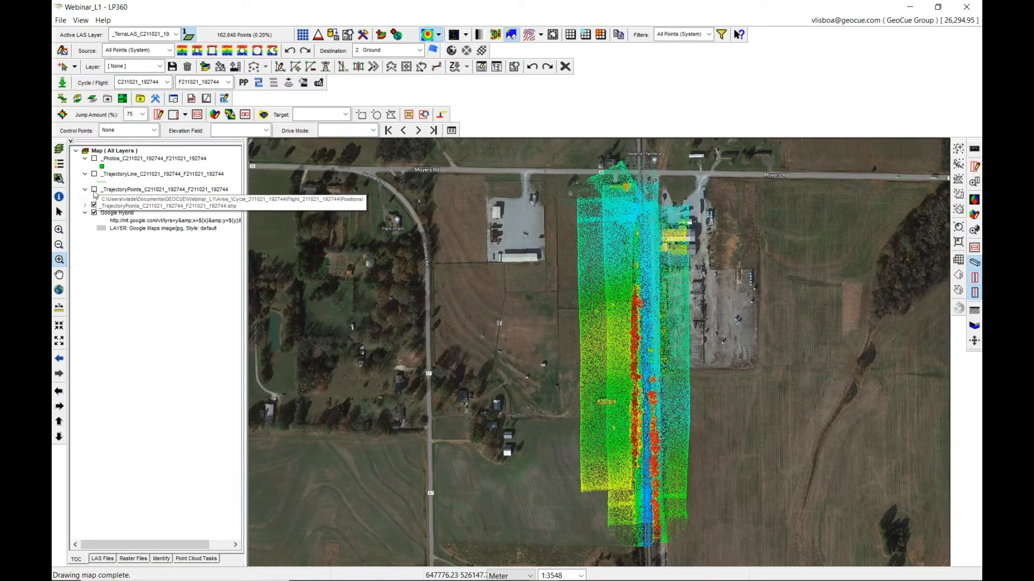
click(94, 174)
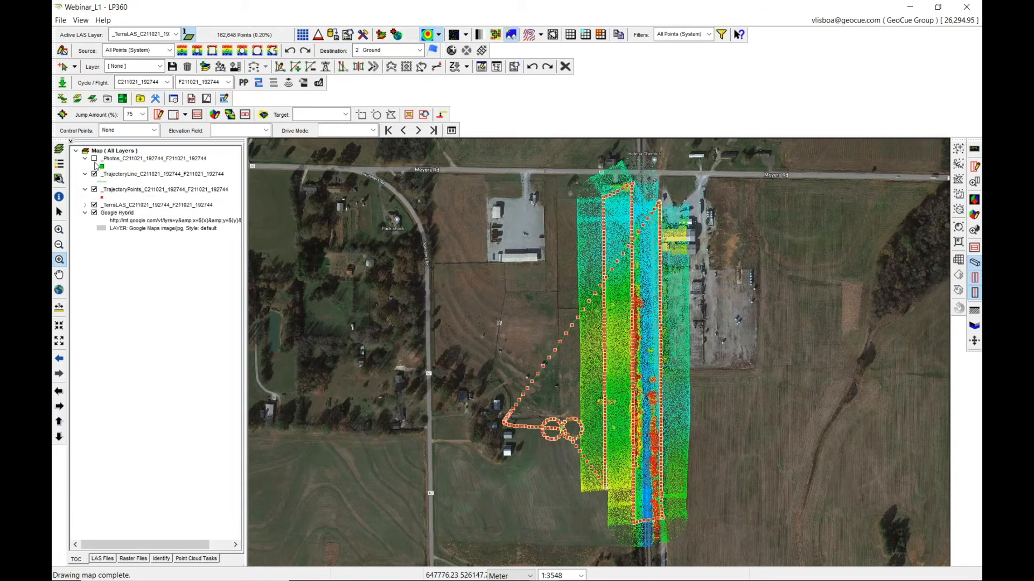
click(94, 158)
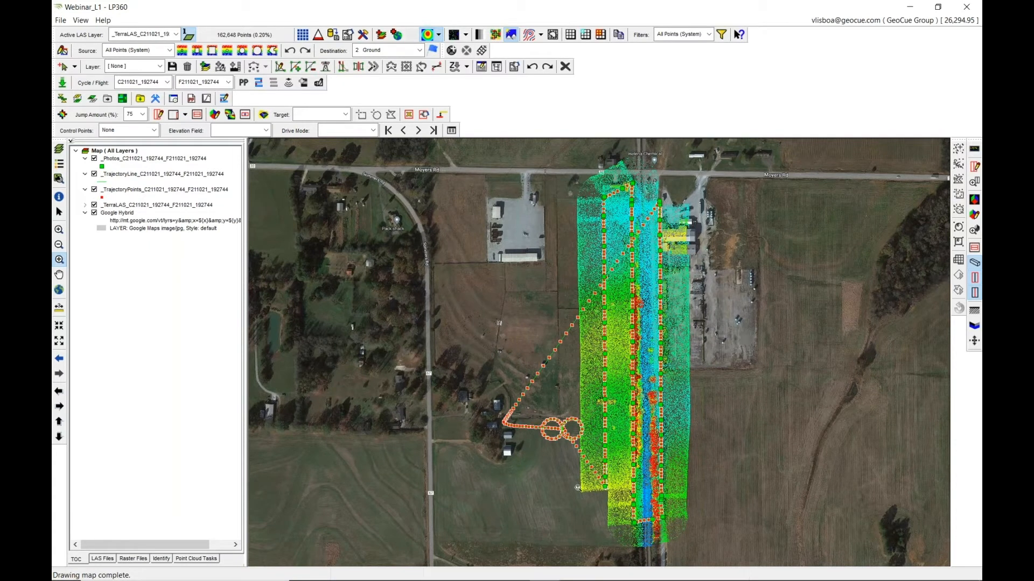
Switch the map's point display to RGB values and back to the elevation colouring.
click(439, 35)
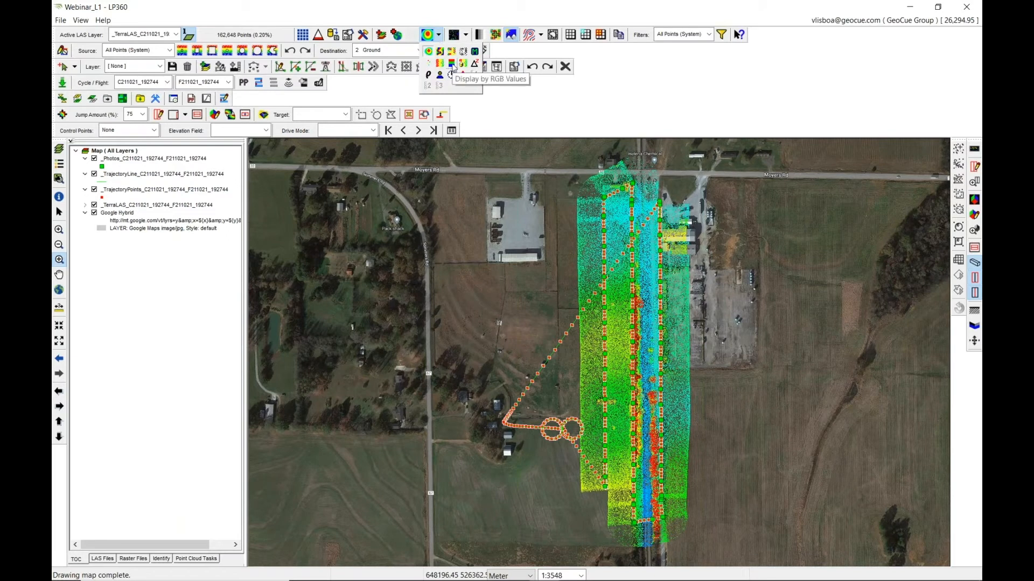
click(452, 65)
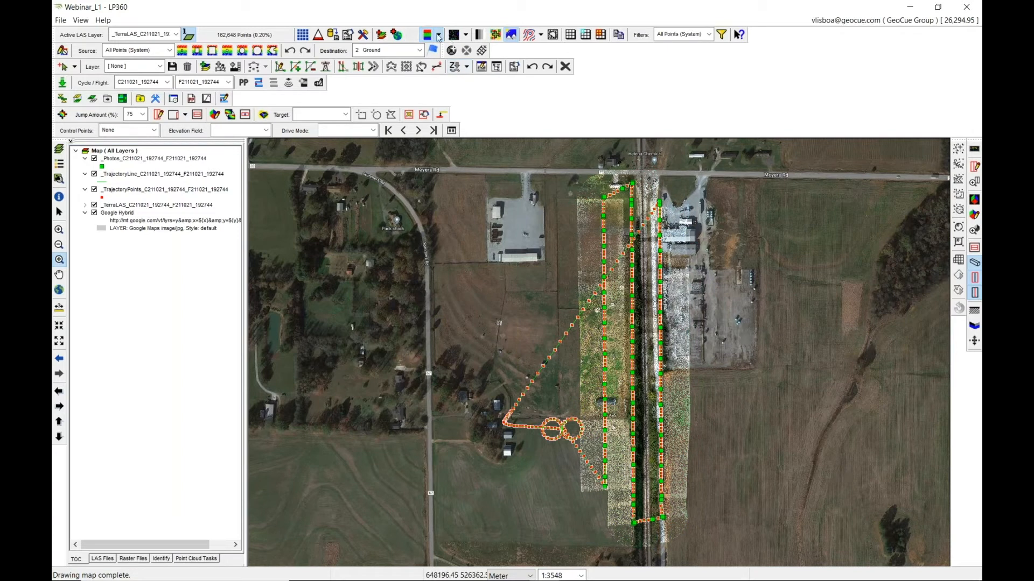
click(438, 34)
click(429, 52)
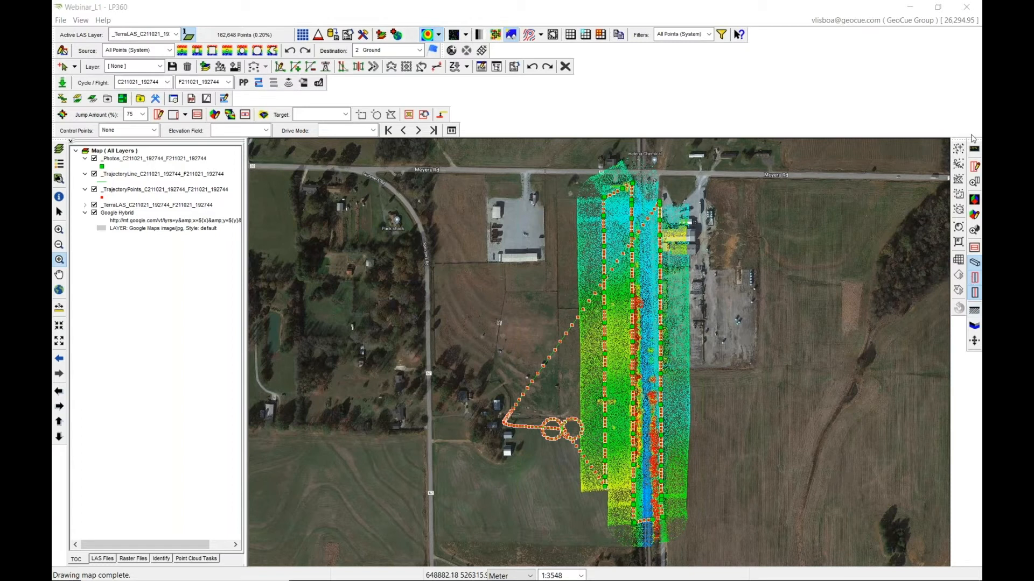
Open a 3D view of a small box in the middle of the point cloud strip.
click(974, 215)
drag(623, 281, 661, 323)
drag(473, 292, 410, 322)
mouse_move(380, 319)
mouse_down()
mouse_move(441, 316)
mouse_move(278, 196)
mouse_up()
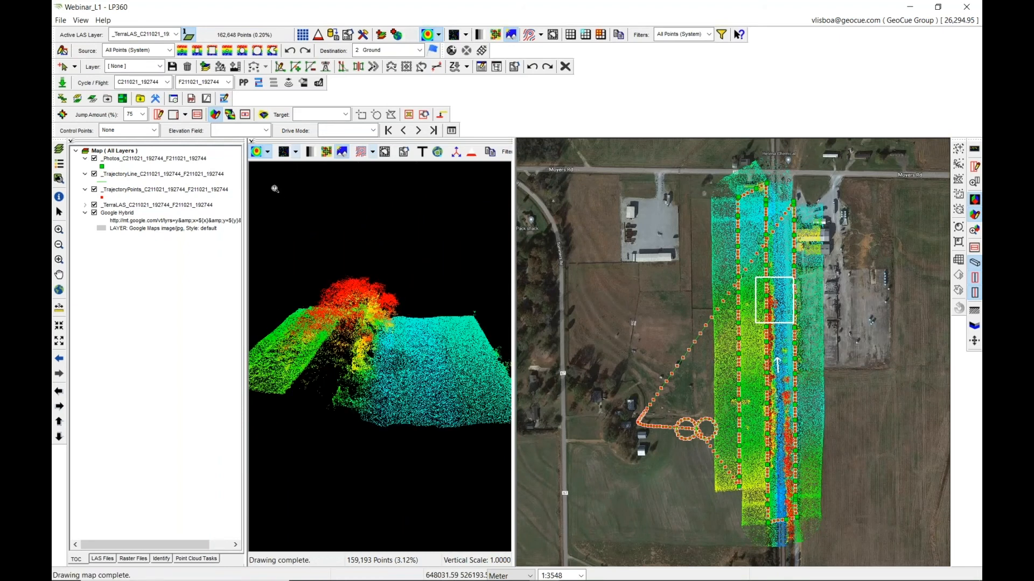
Colour the 3D view's points by RGB values and orbit the view.
click(267, 151)
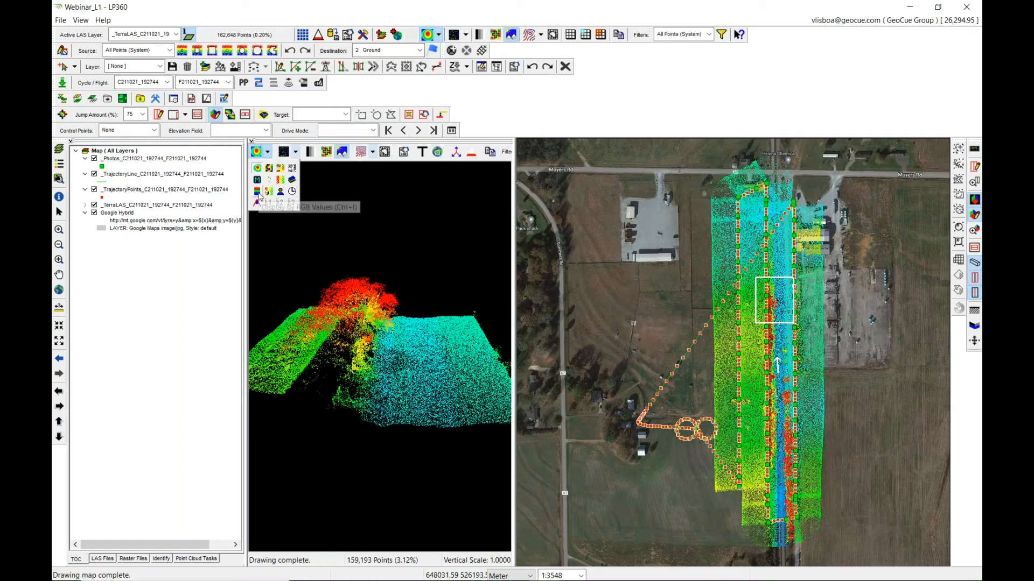
click(258, 192)
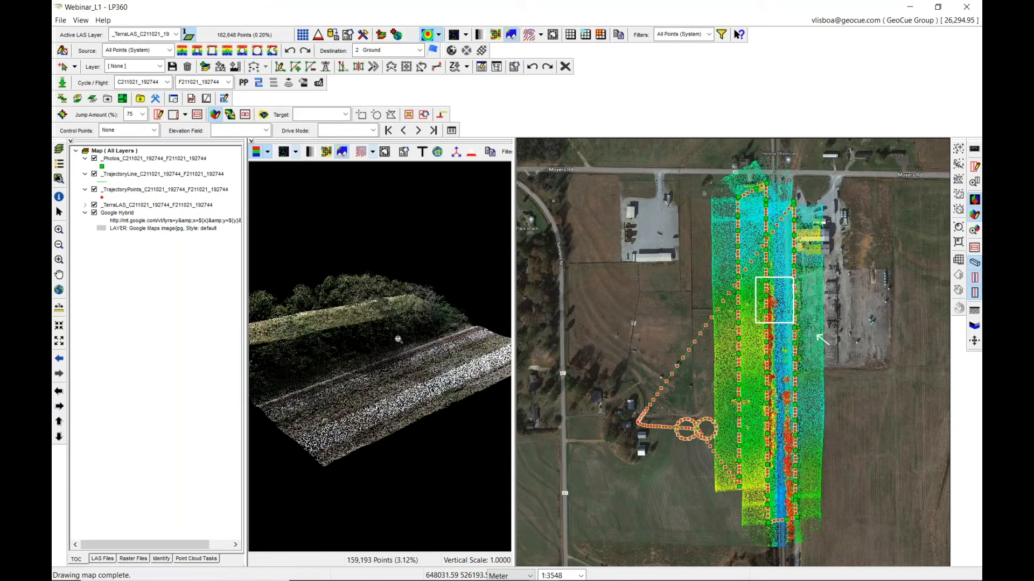
drag(398, 339, 498, 322)
Move the 3D view box onto the buildings near the strip's upper end and orbit the 3D scene.
click(804, 270)
click(471, 153)
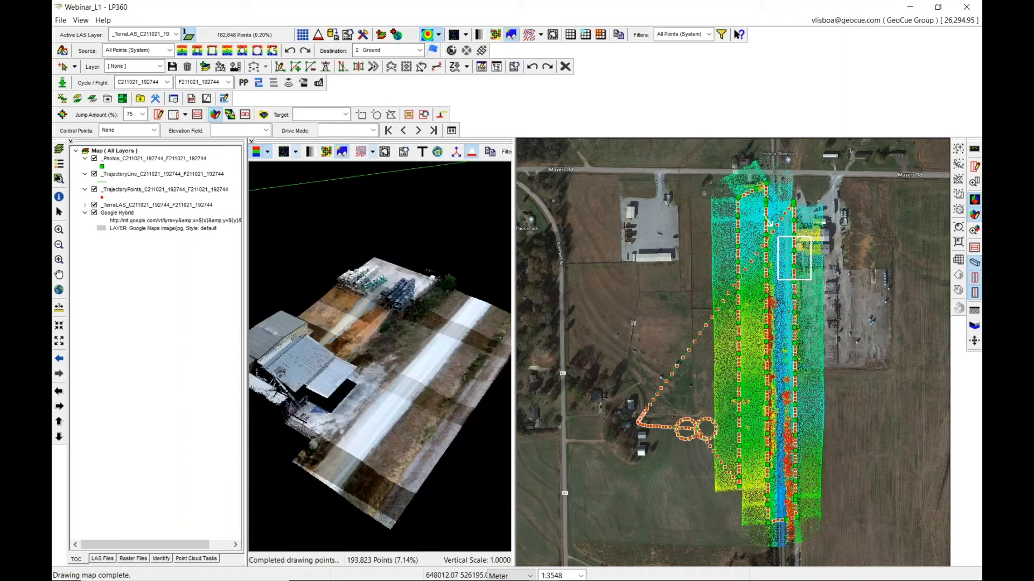
mouse_move(417, 347)
mouse_down()
mouse_move(391, 363)
mouse_move(406, 361)
mouse_move(409, 380)
mouse_move(448, 379)
mouse_up()
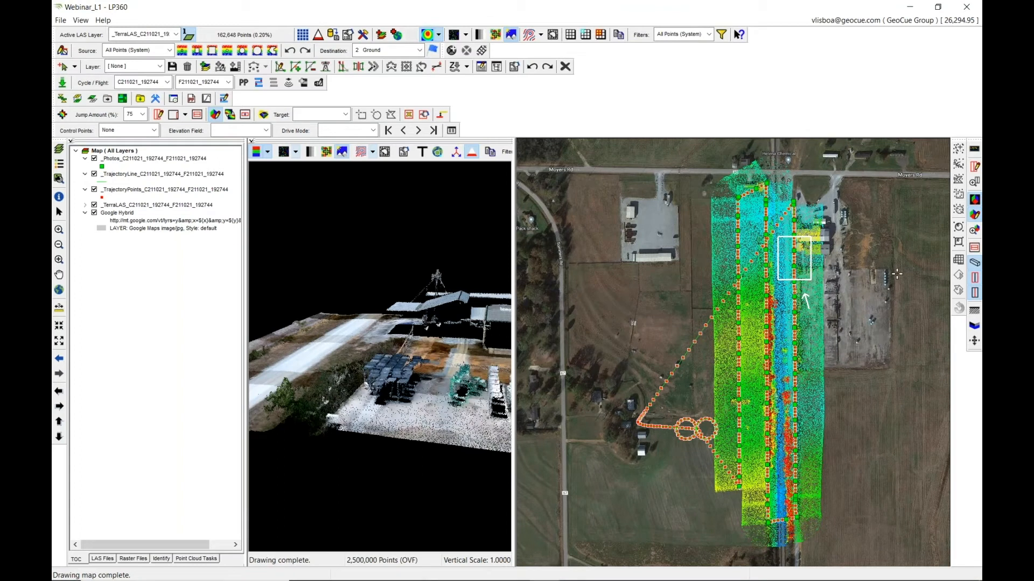
click(975, 167)
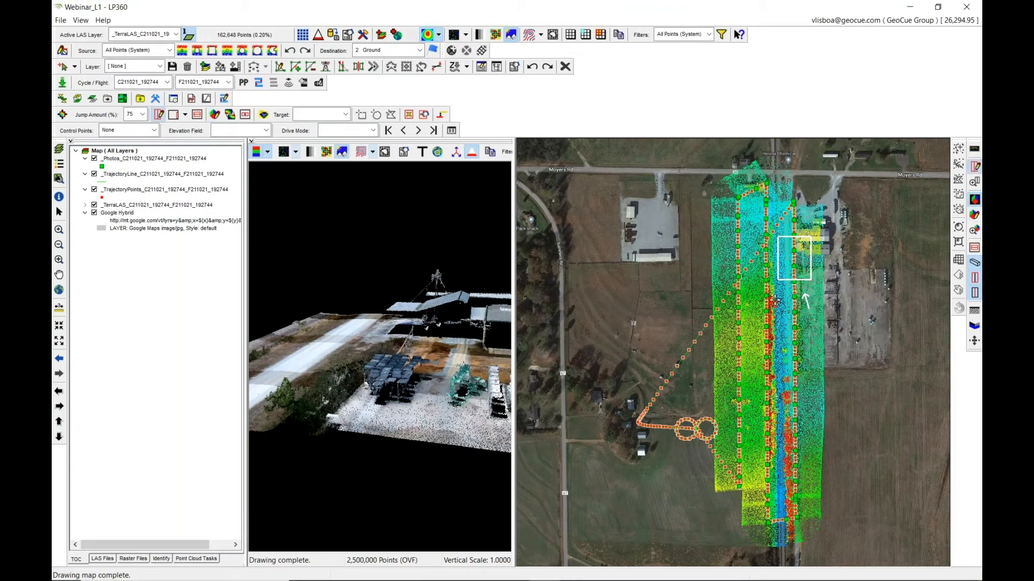
Cut a profile across the middle of the point cloud strip with a profile depth of 1.
click(772, 294)
click(771, 399)
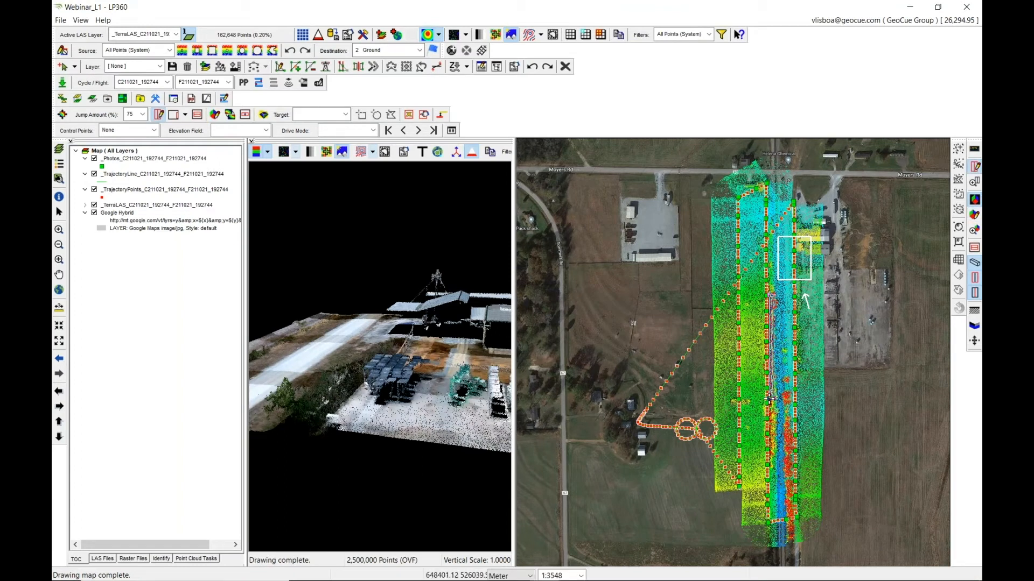
text(d)
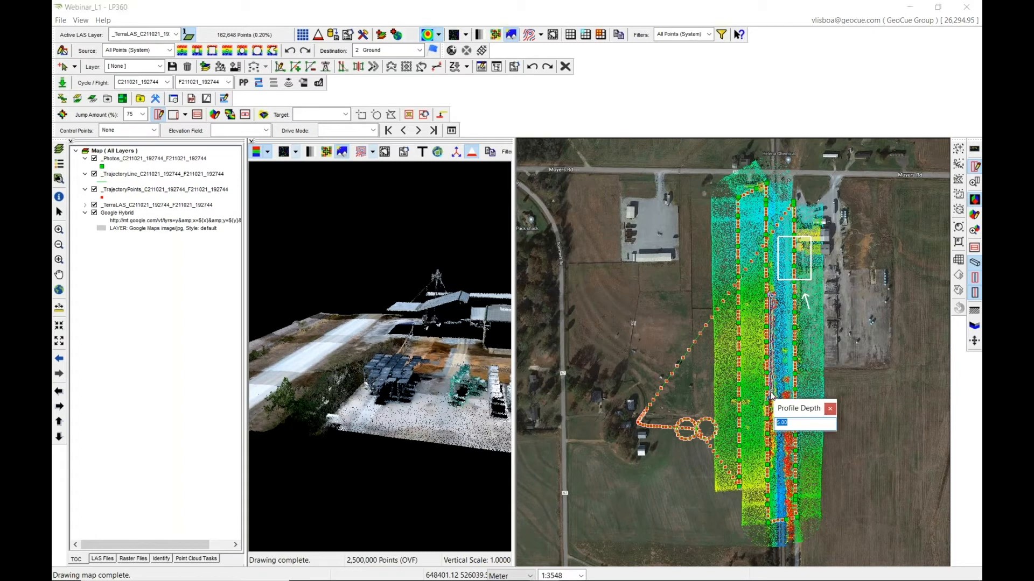
text(1)
key(Return)
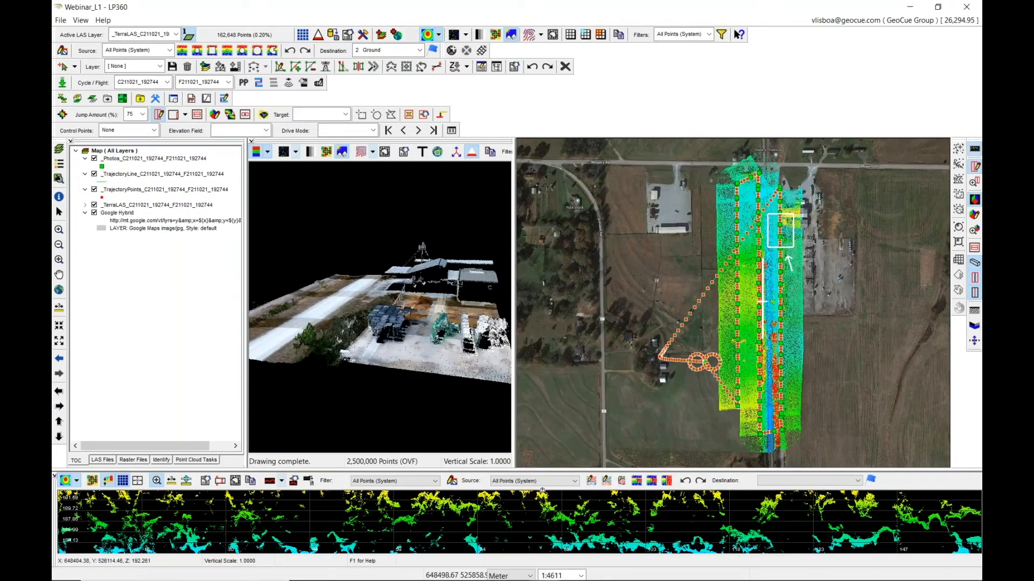
Enlarge the profile view, colour its points by RGB values and zoom through the profile.
drag(537, 472, 544, 386)
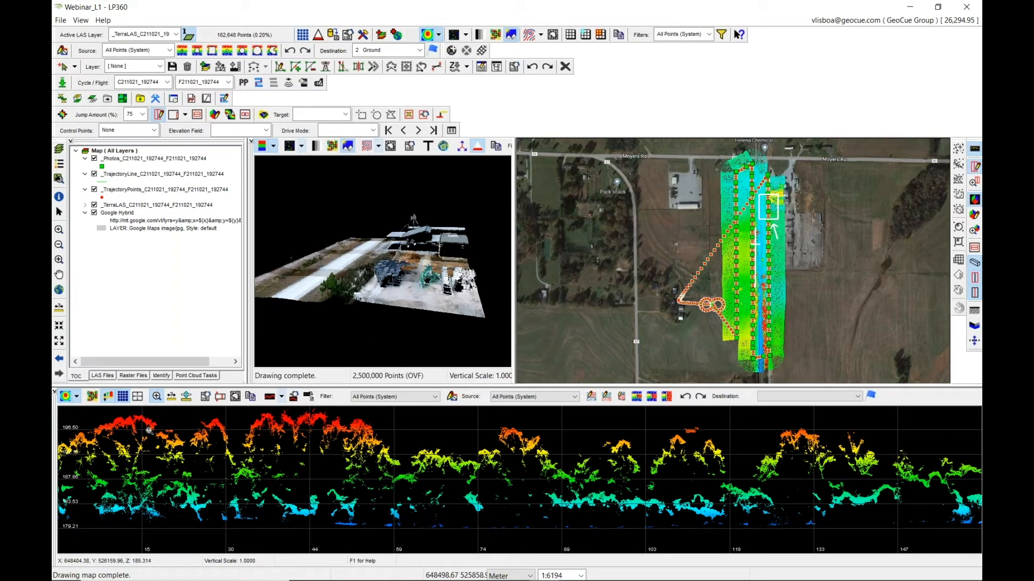
click(77, 397)
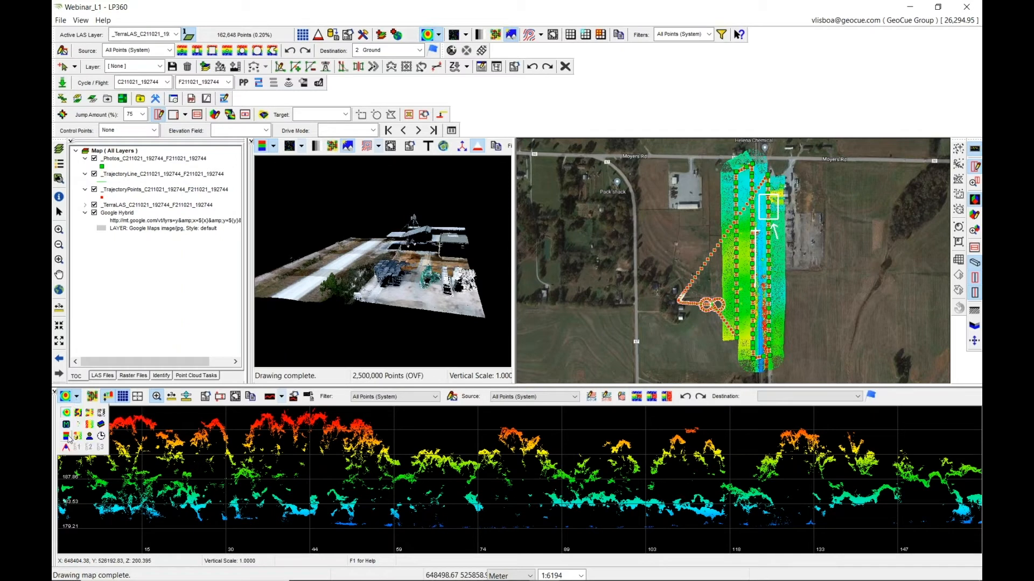
click(71, 436)
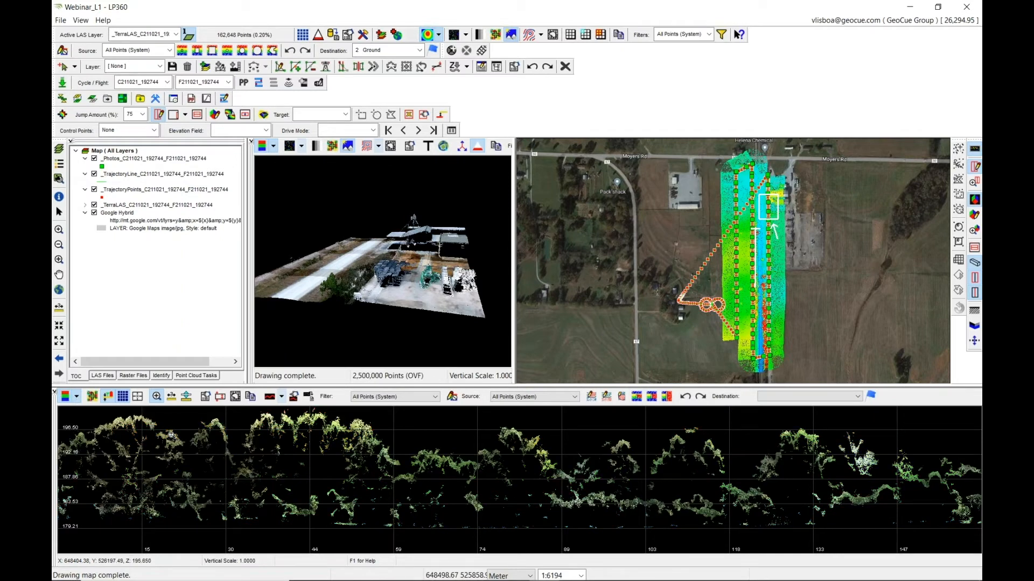
scroll(370, 482, down, 4)
scroll(497, 482, up, 3)
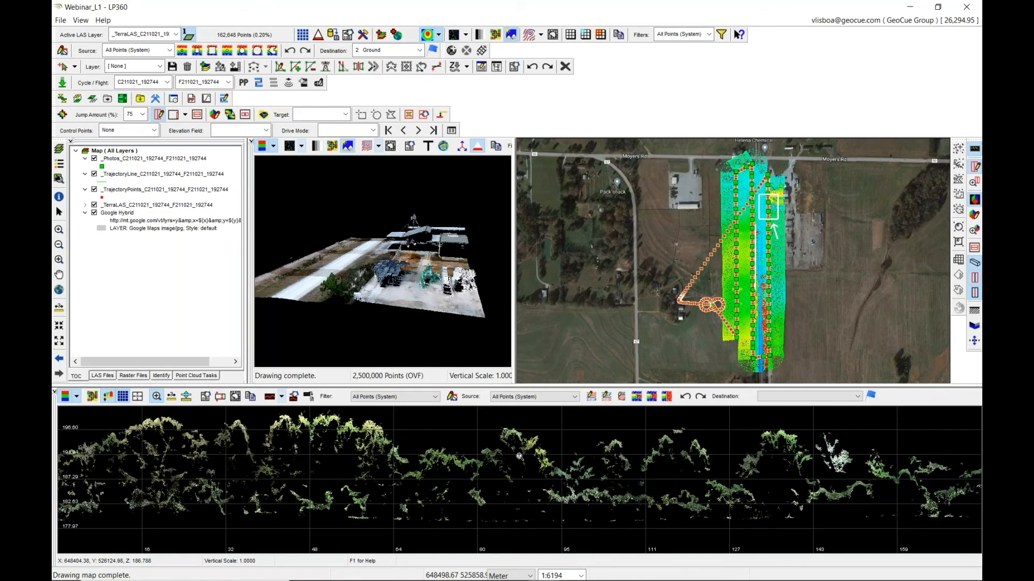
scroll(521, 457, down, 1)
scroll(510, 445, up, 1)
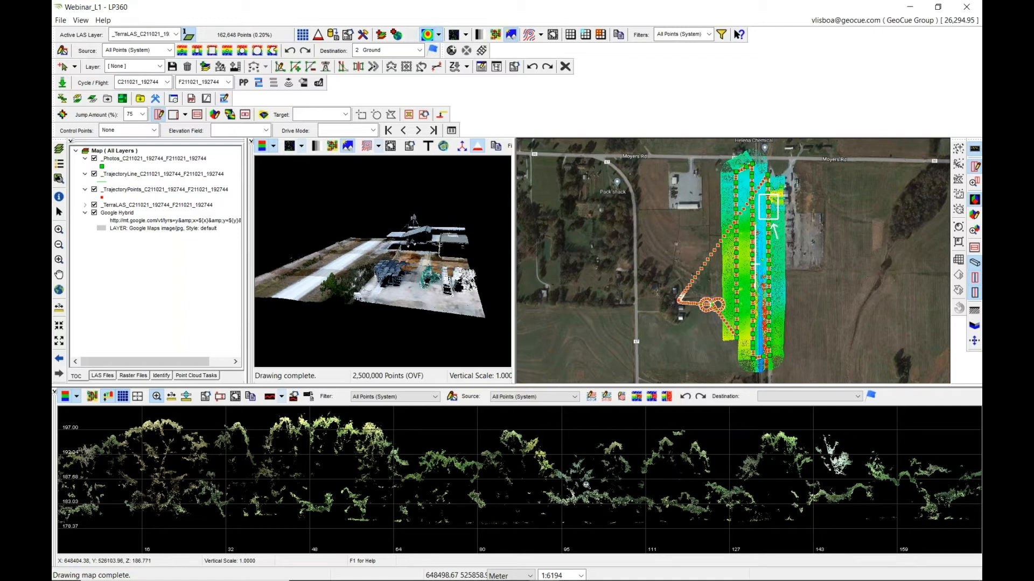
scroll(352, 463, down, 2)
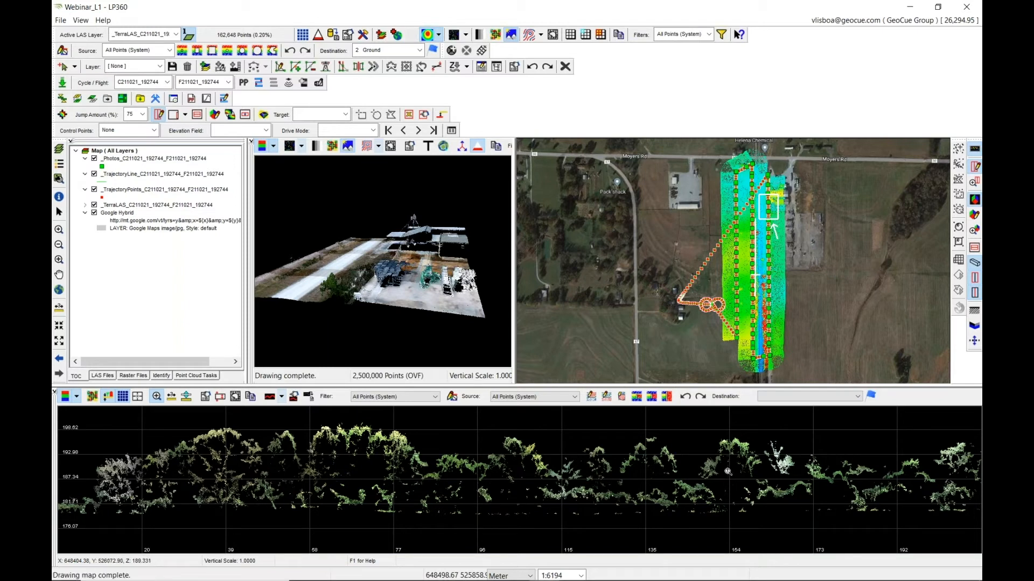
Close the profile view and the 3D view to return to the full map.
click(54, 394)
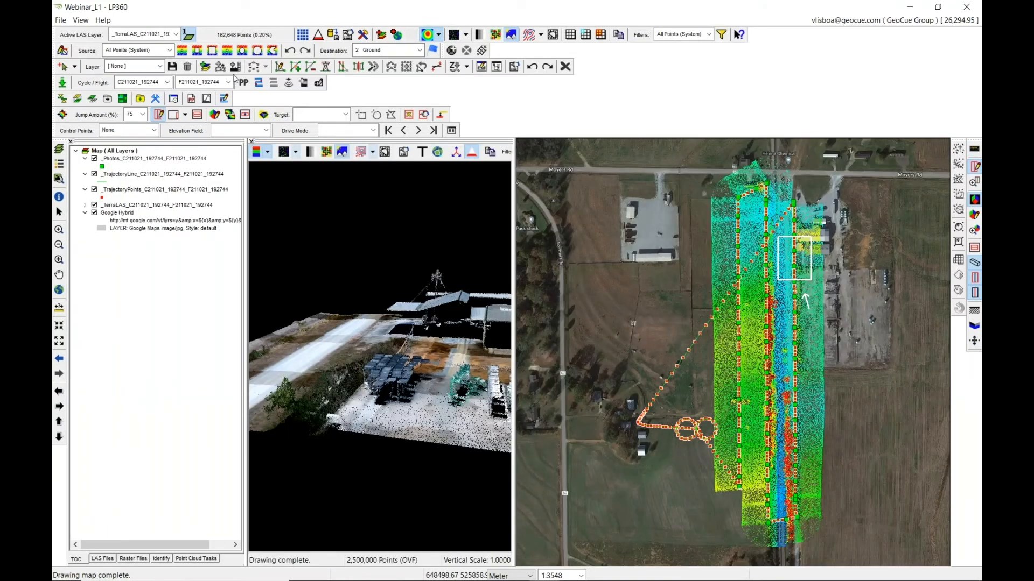
click(251, 142)
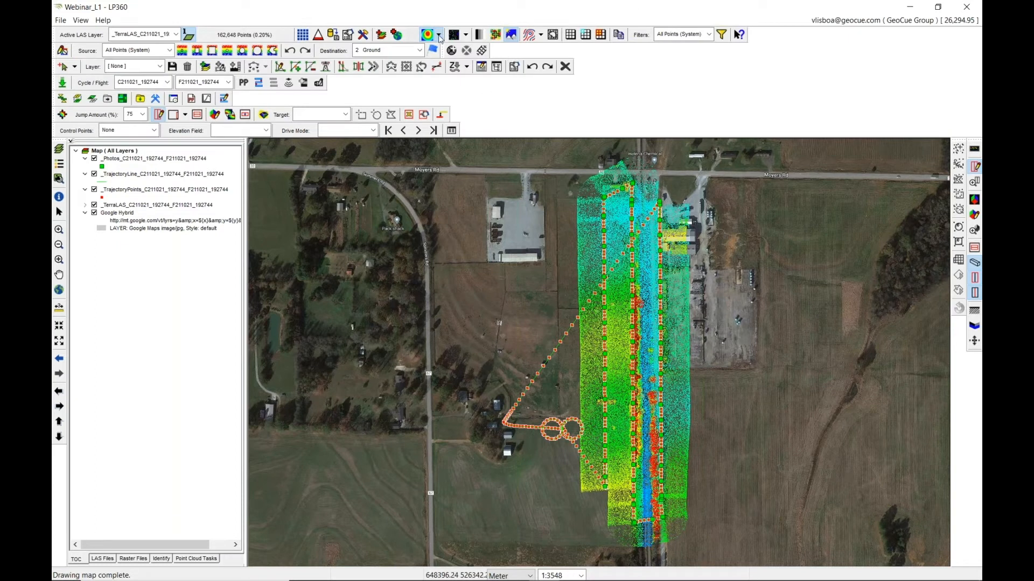
Colour the map's points by point source ID.
click(441, 36)
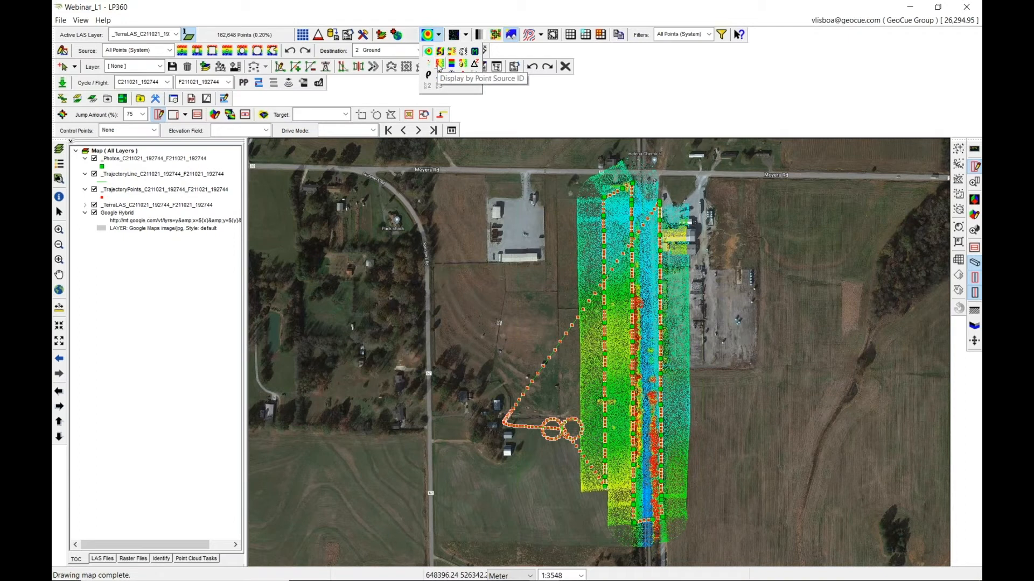
click(439, 65)
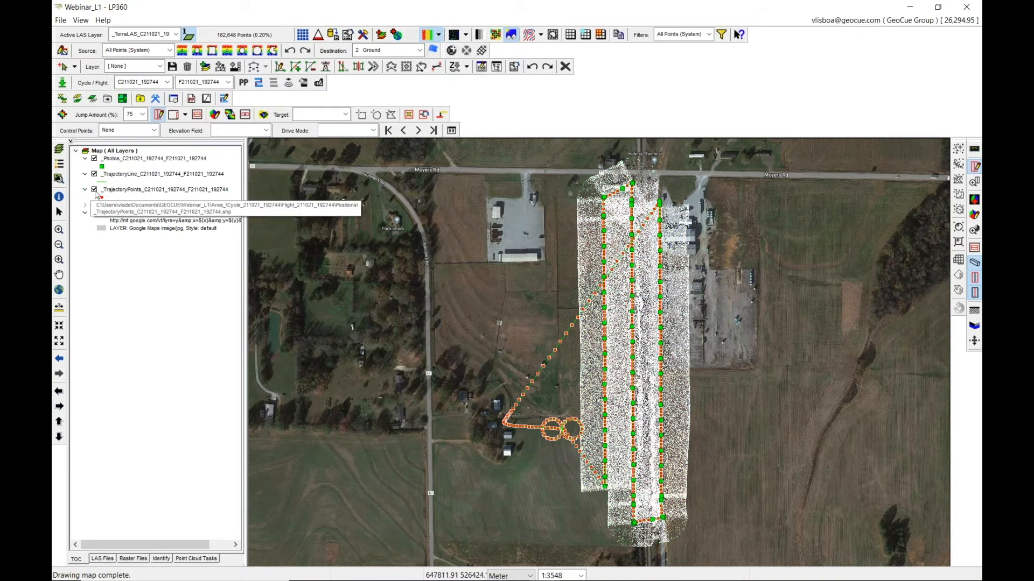
Hide the photos and trajectory line layers, keeping only the trajectory points layer visible.
click(94, 190)
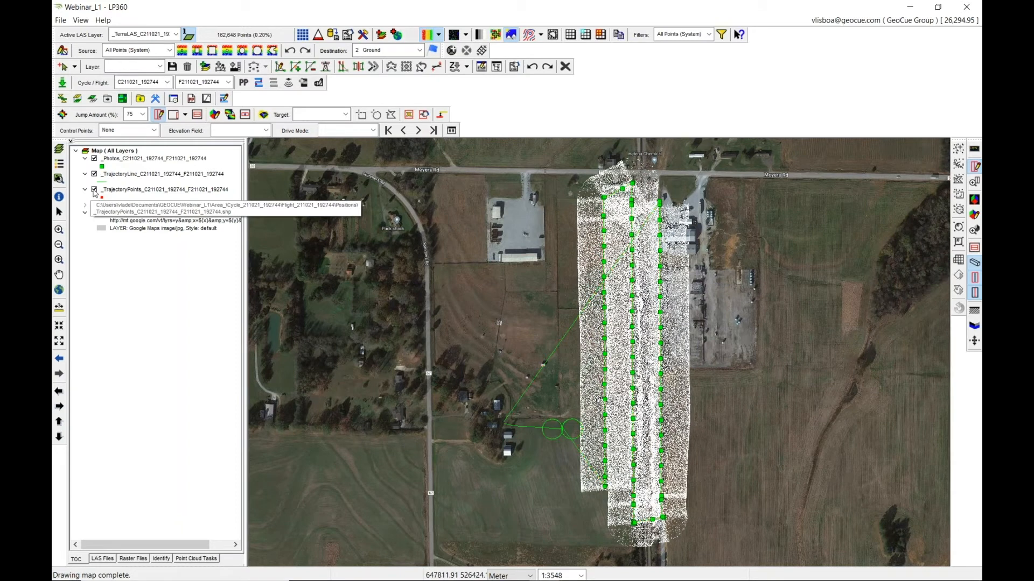
click(95, 189)
click(95, 174)
click(95, 159)
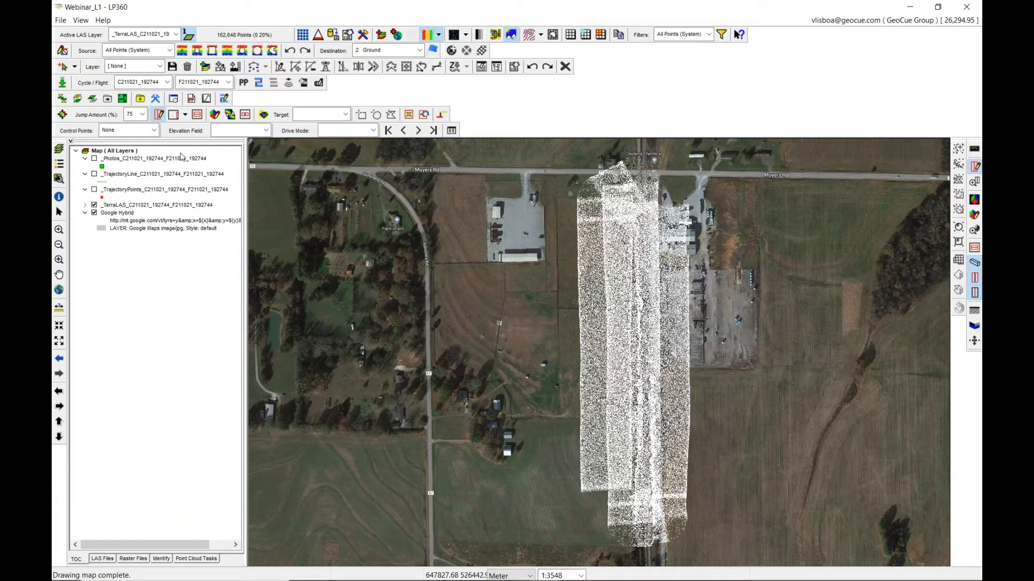
click(95, 190)
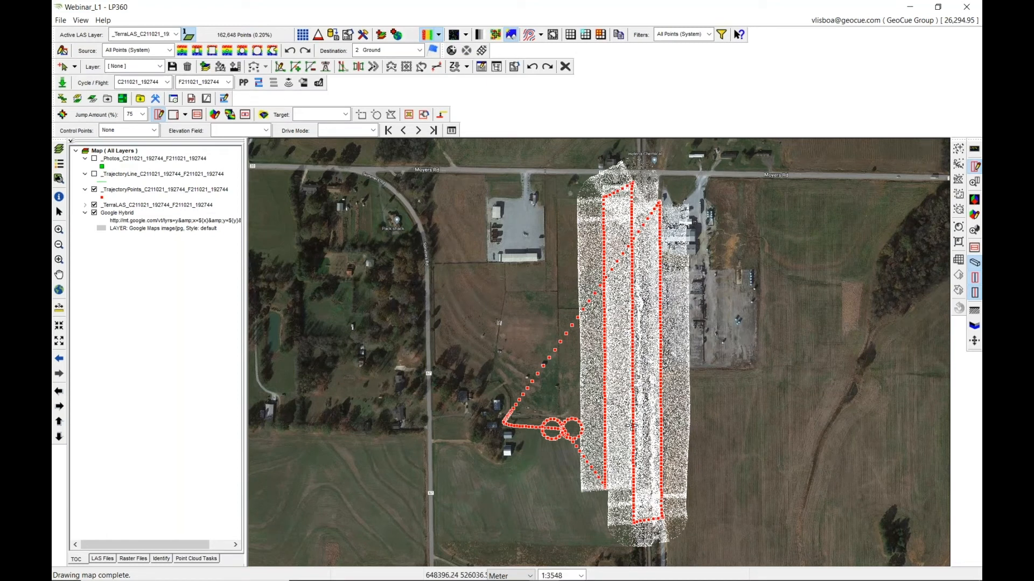
Auto-create flight lines from the trajectory, then hide the trajectory points layer.
click(259, 83)
click(458, 163)
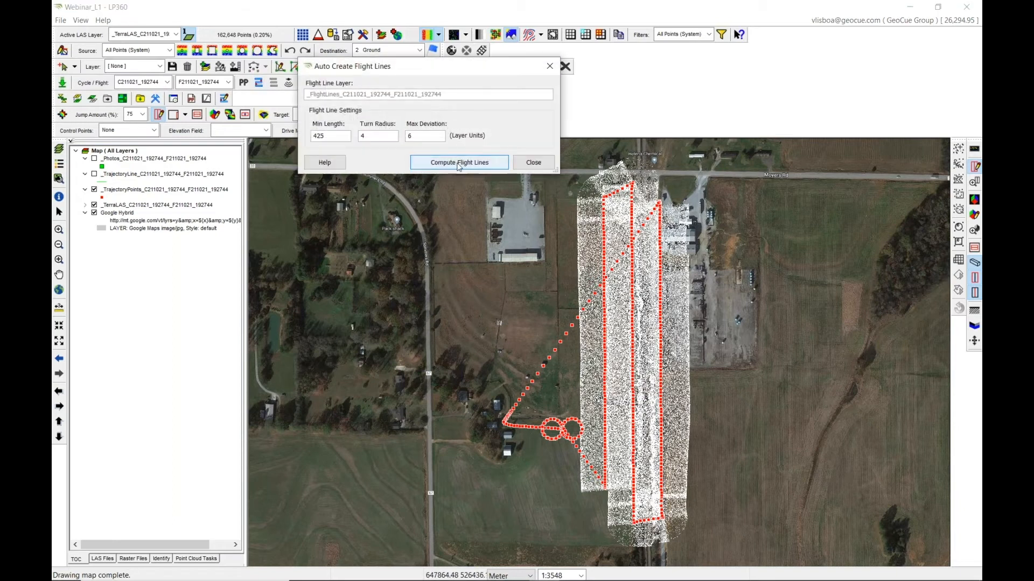
click(550, 66)
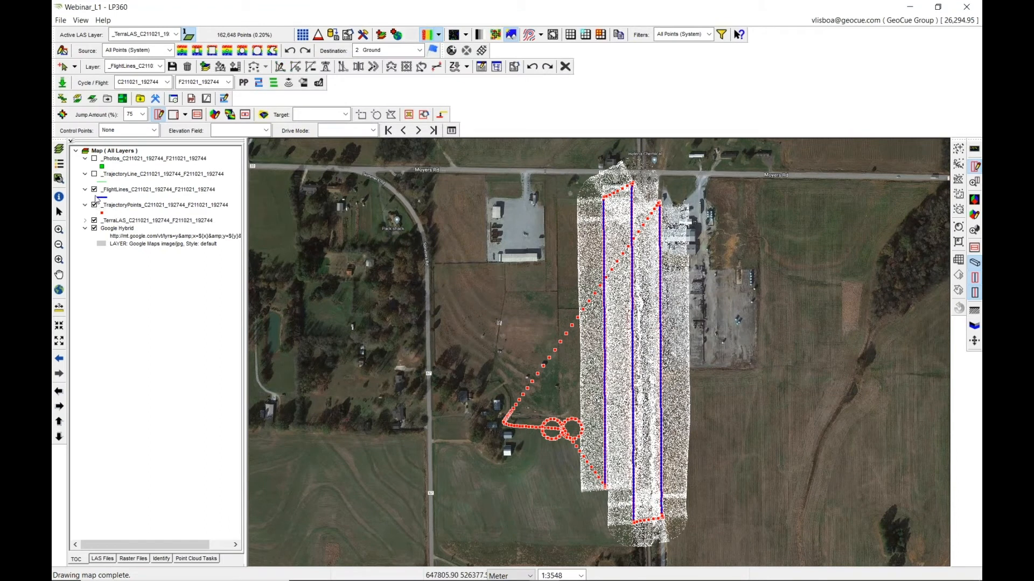
click(95, 206)
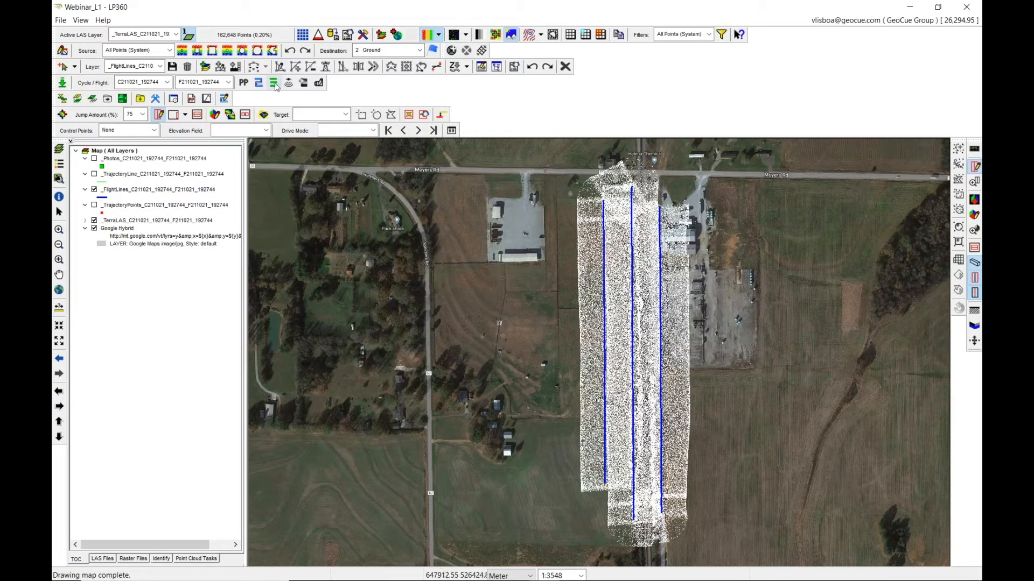
Create True View trajectories for the flight line layer, retaining photos within flight lines.
click(274, 83)
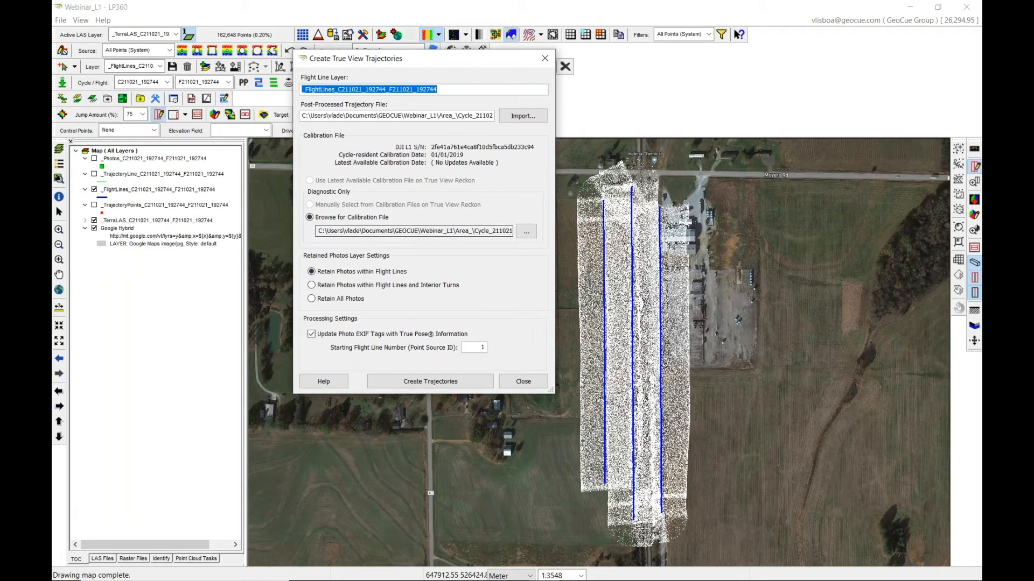
click(439, 383)
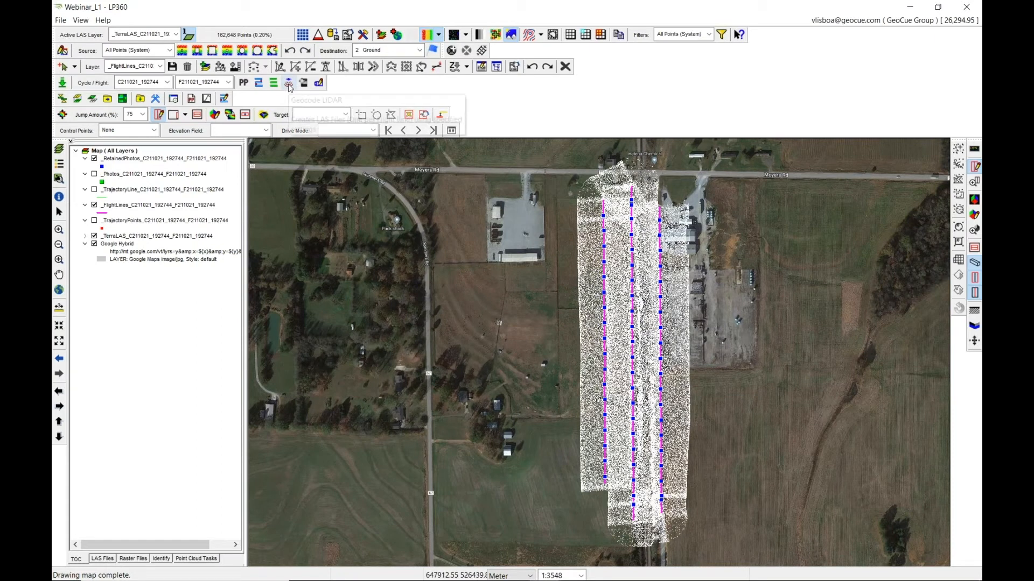
Geocode the LiDAR data by flight line with Clip Angle enabled at 30 degrees, confirming the run.
click(290, 84)
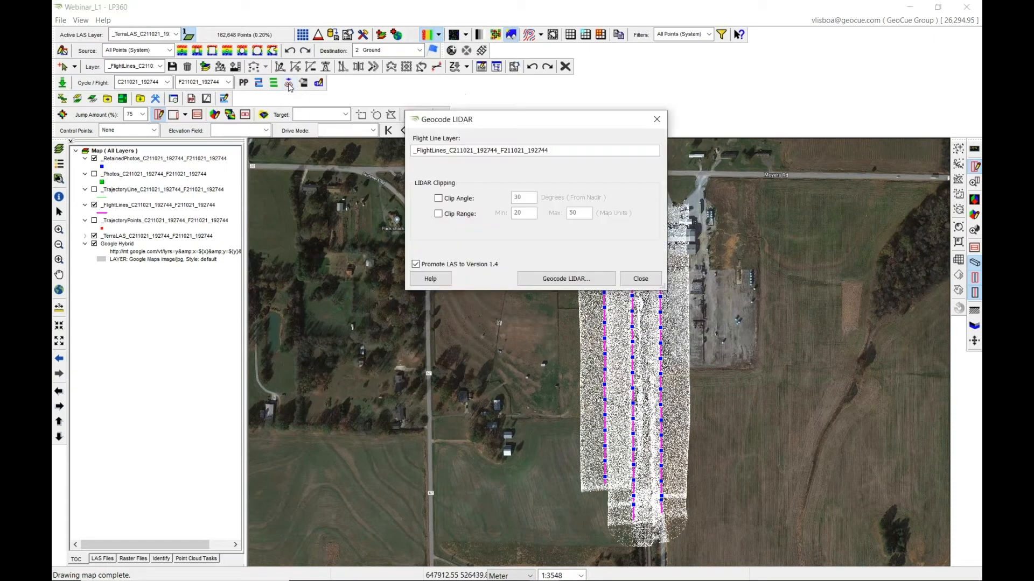
click(639, 278)
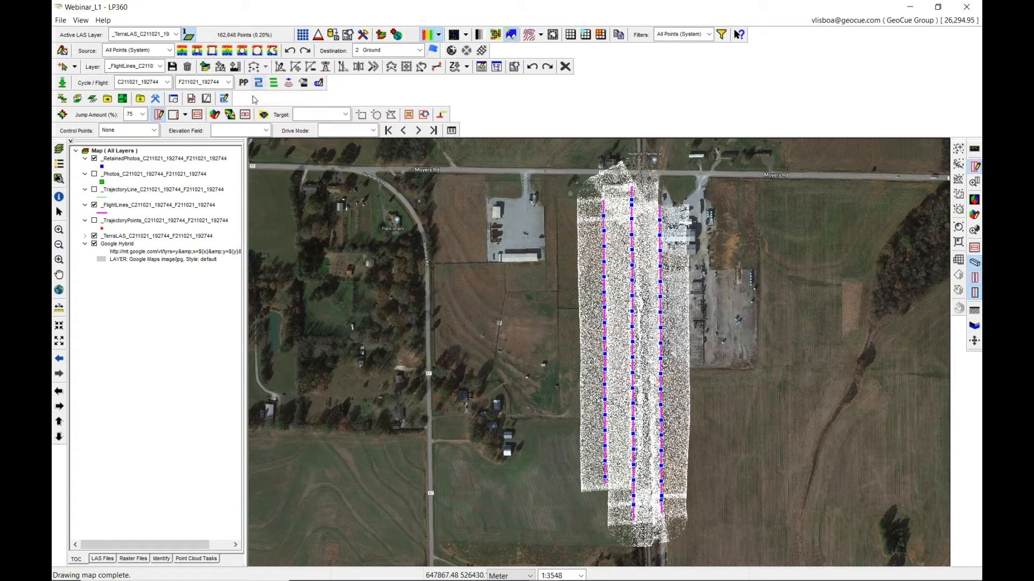
click(289, 84)
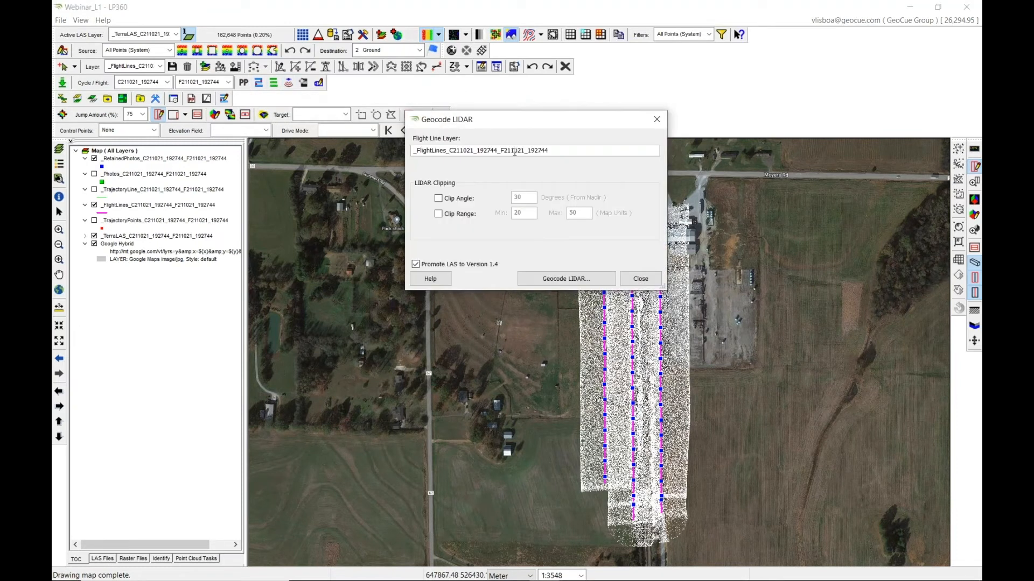
click(440, 199)
drag(522, 197, 493, 197)
text(40)
drag(533, 197, 493, 197)
click(580, 274)
text(30)
click(567, 279)
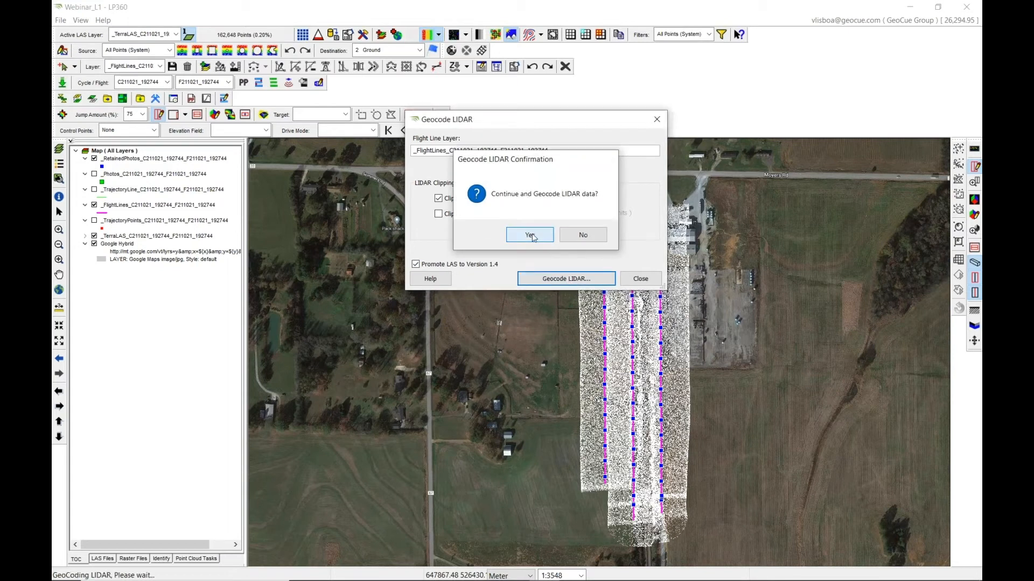
click(530, 235)
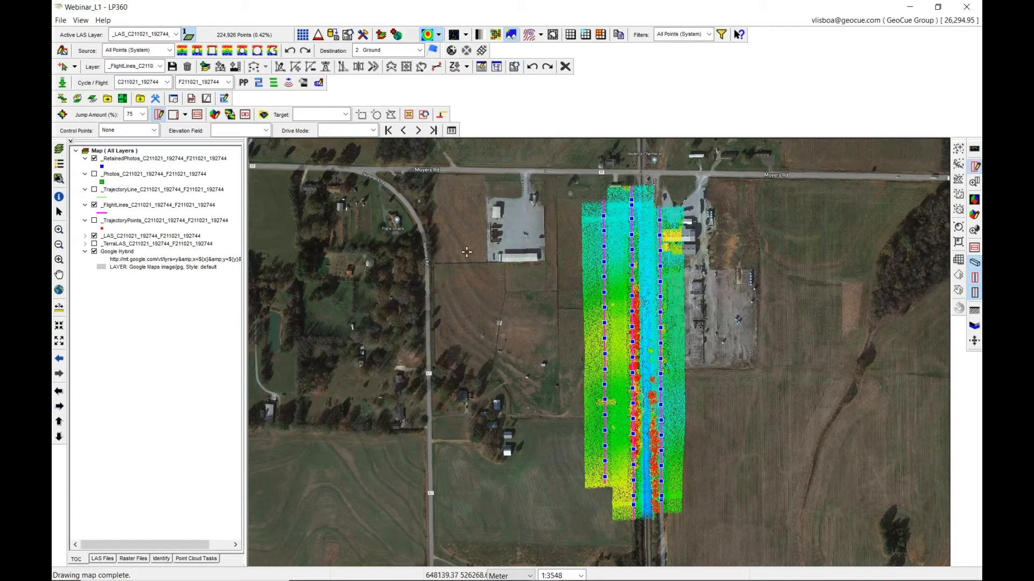
Rename the new LAS layer to LAS_LP360.
click(173, 236)
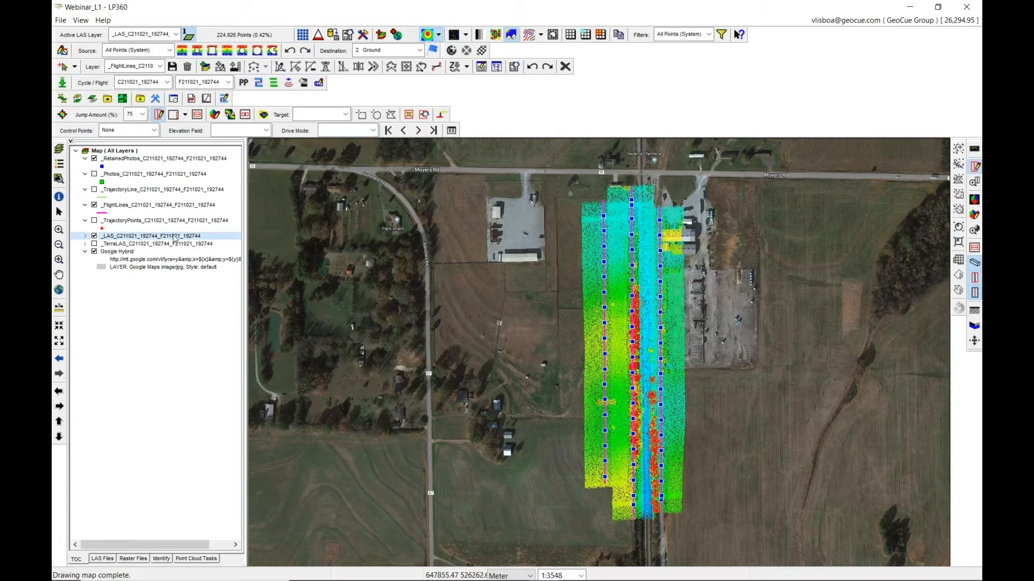
text(LAS)
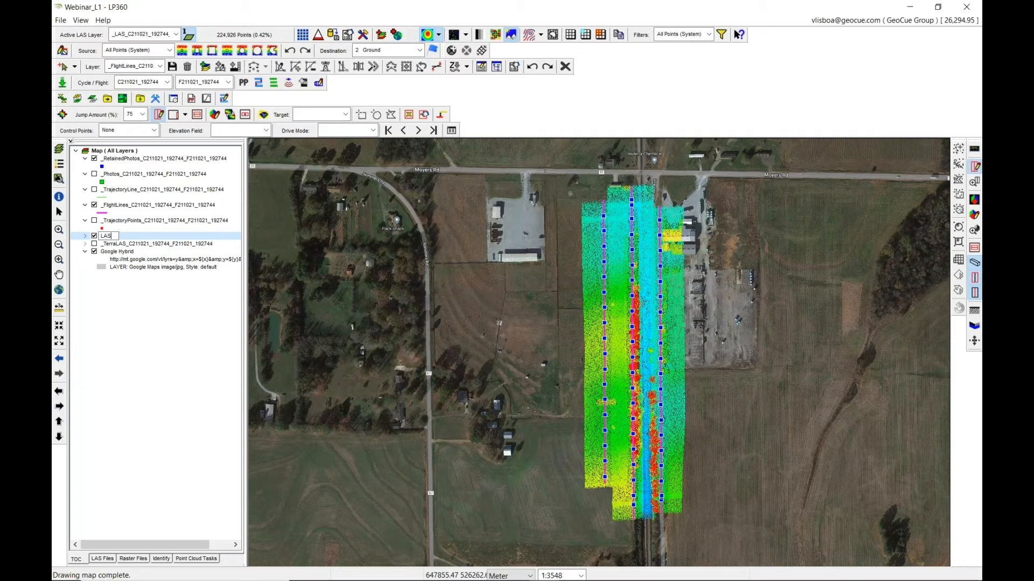
text(_LP)
key(Return)
text(360)
key(Return)
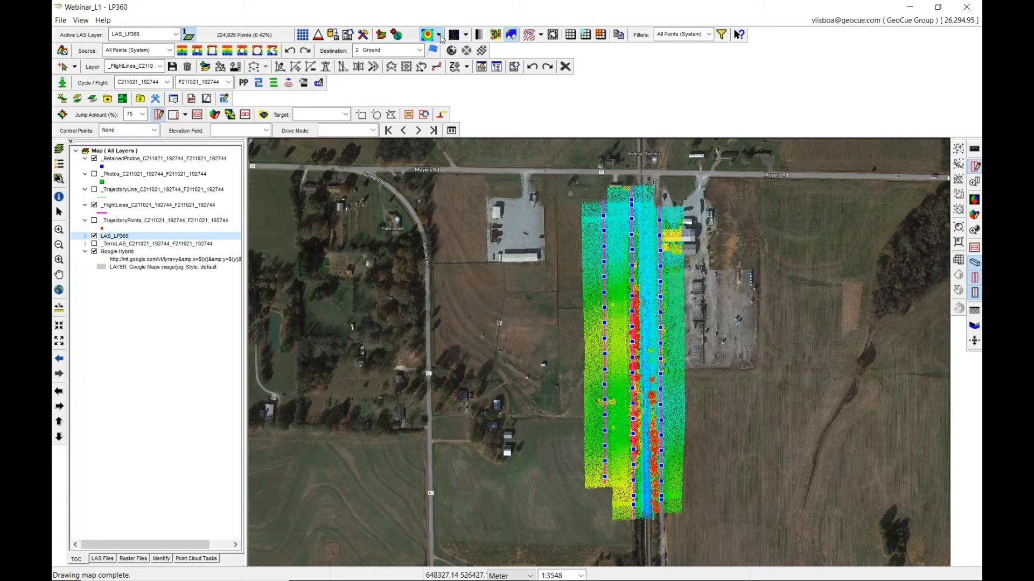
Colour the geocoded points on the map by point source ID.
click(439, 35)
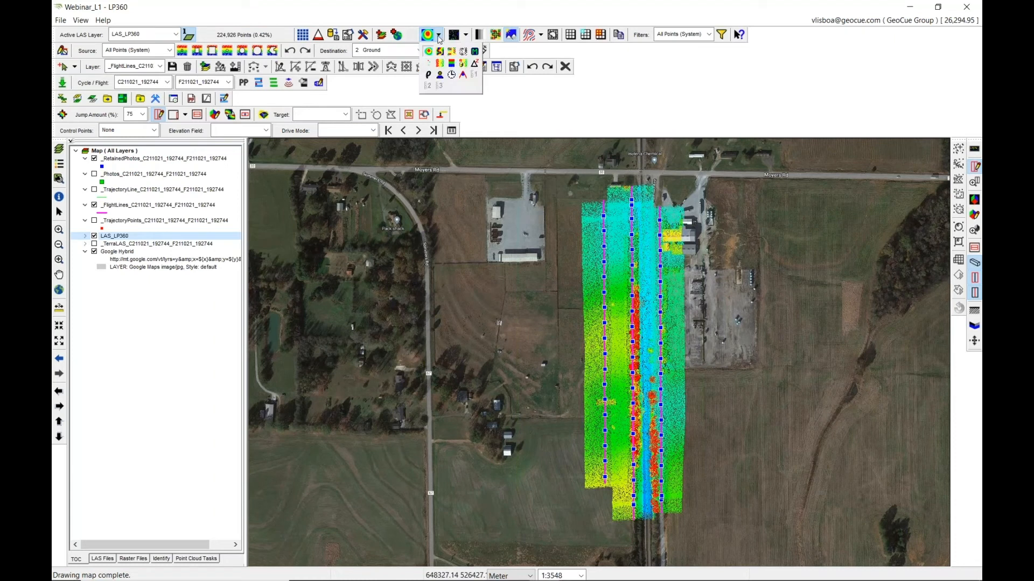
click(439, 66)
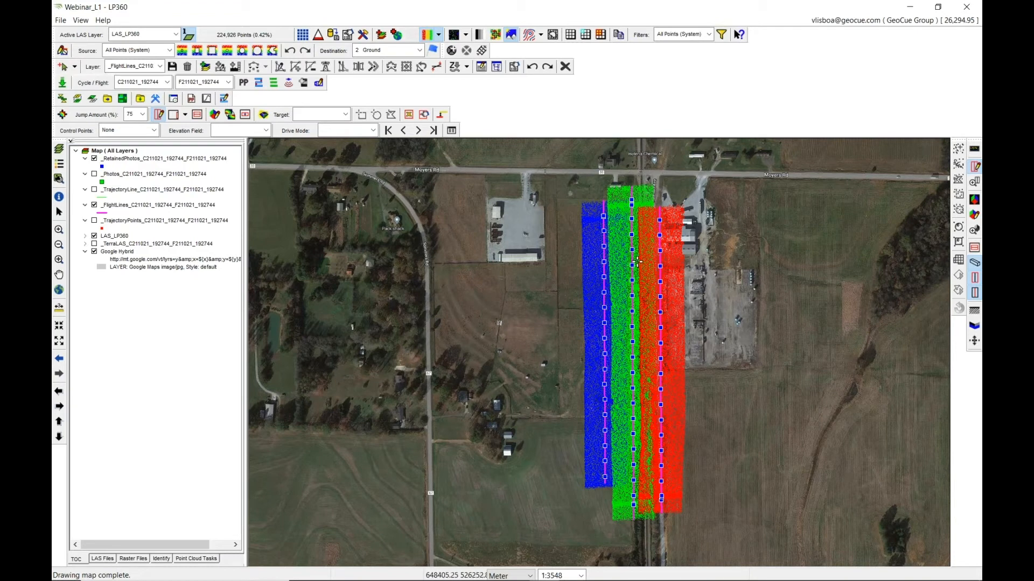
Cut a short profile across the overlap between two flight lines with a profile depth of 1.
click(626, 259)
click(650, 258)
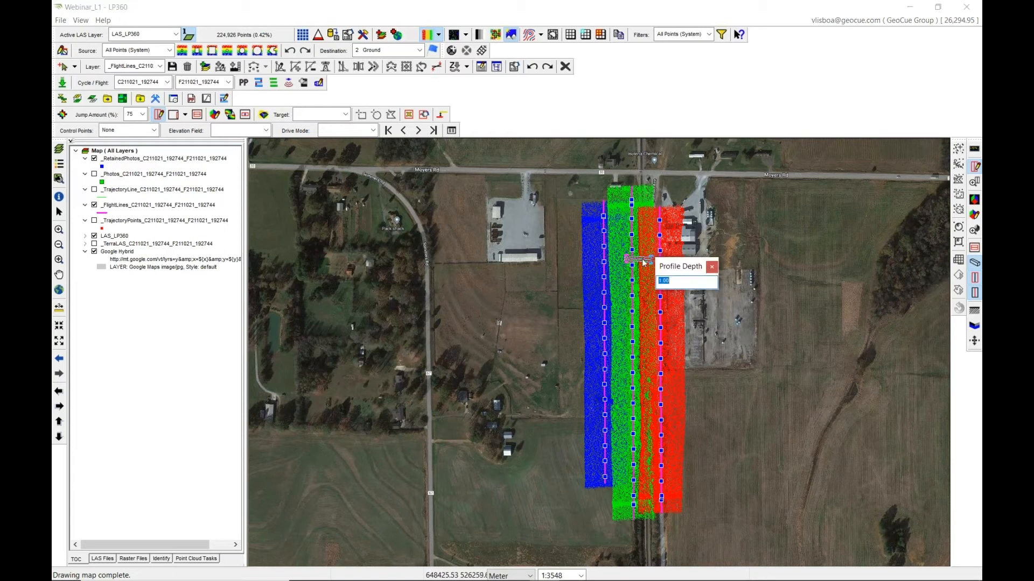
text(1)
key(Return)
Colour the profile view's points by point source ID and zoom into the profile.
click(77, 397)
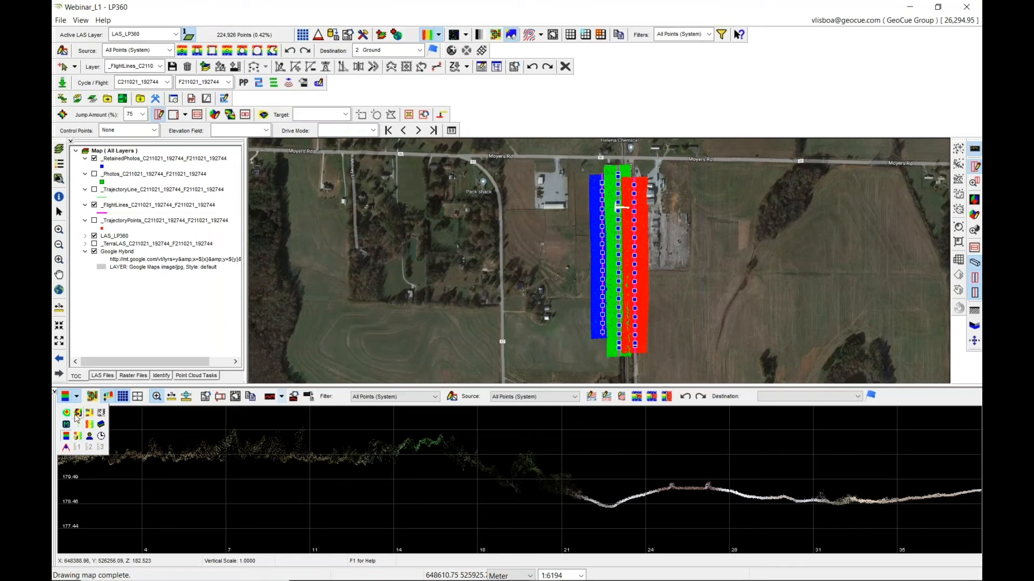
click(90, 425)
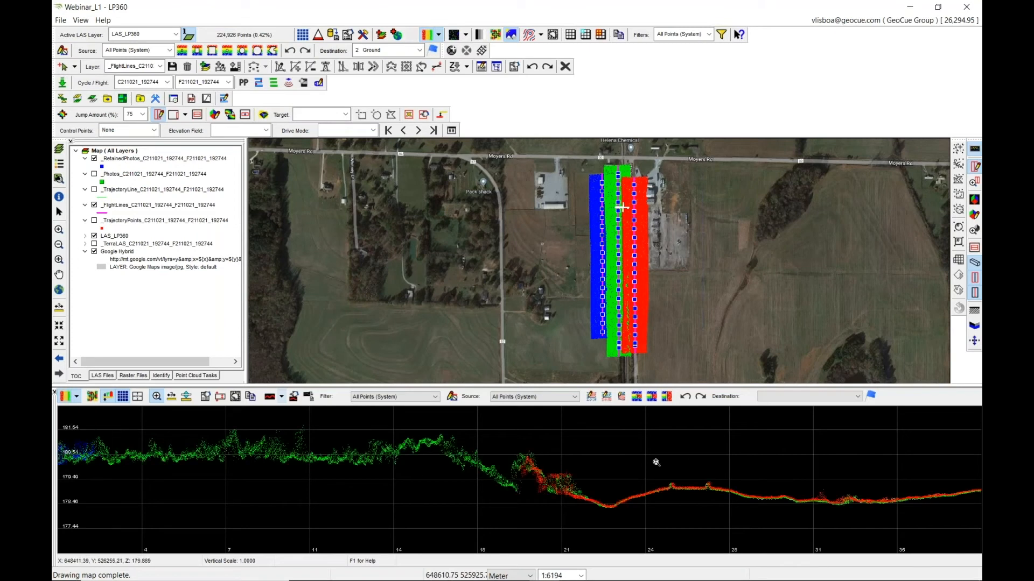
scroll(518, 477, up, 3)
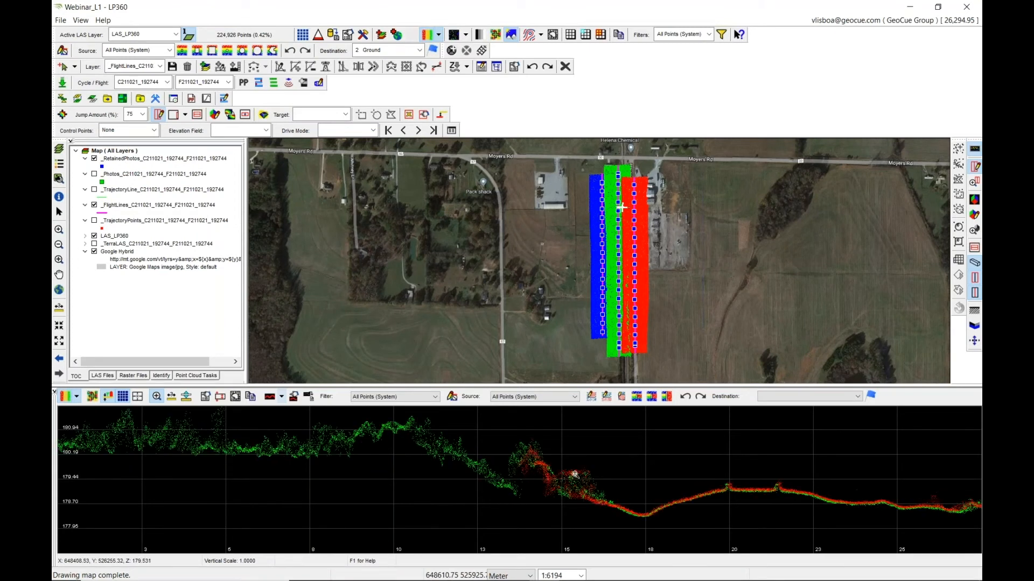
Zoom into the profile and switch the profile view to show points connected as lines.
scroll(575, 475, down, 4)
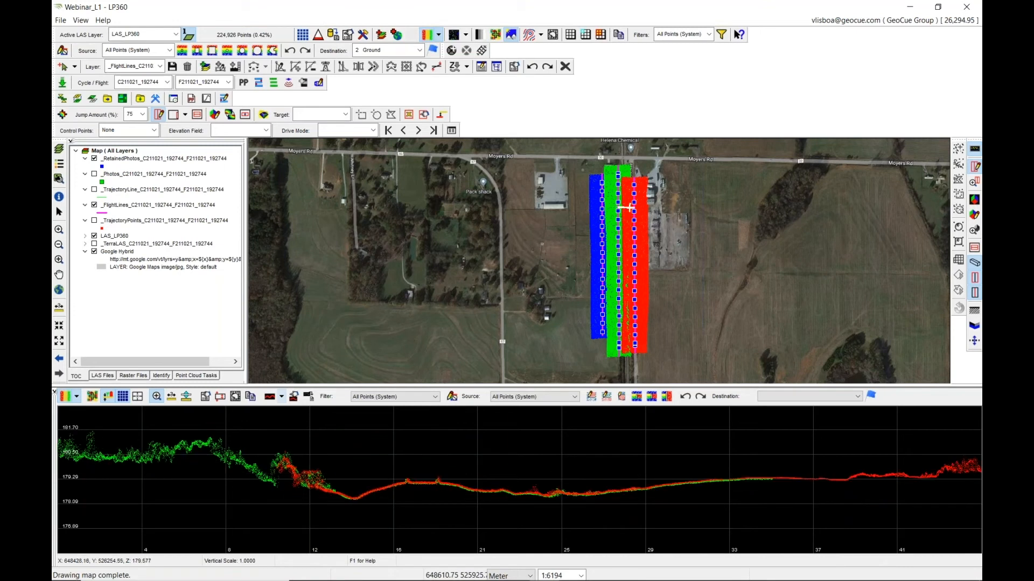
scroll(498, 474, up, 5)
scroll(570, 489, up, 4)
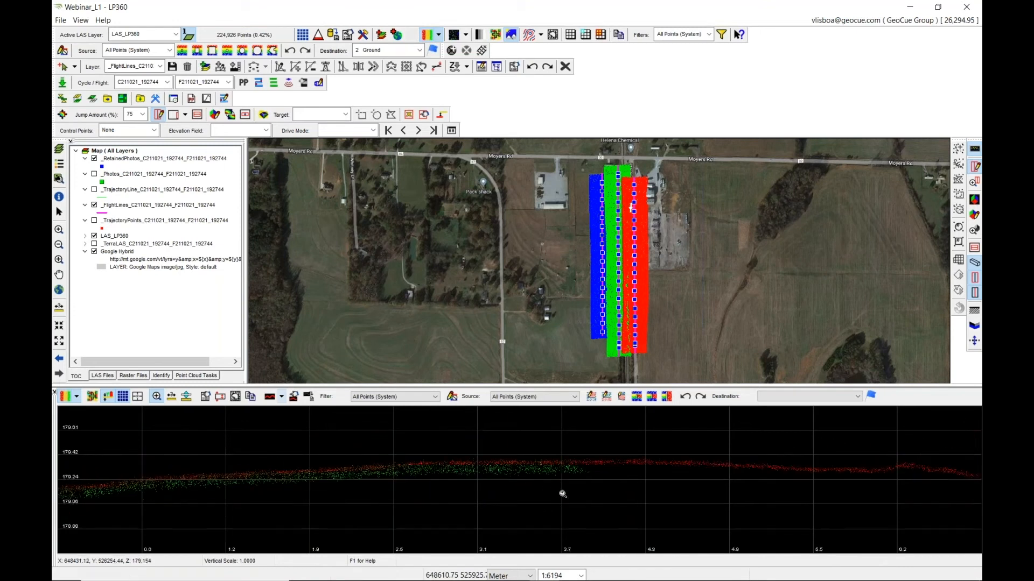
click(282, 397)
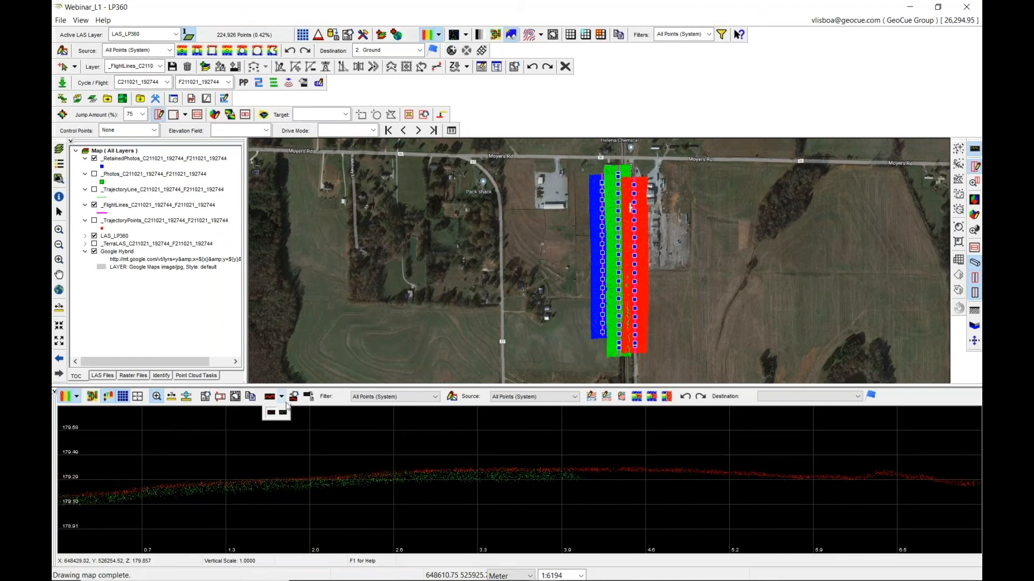
click(283, 413)
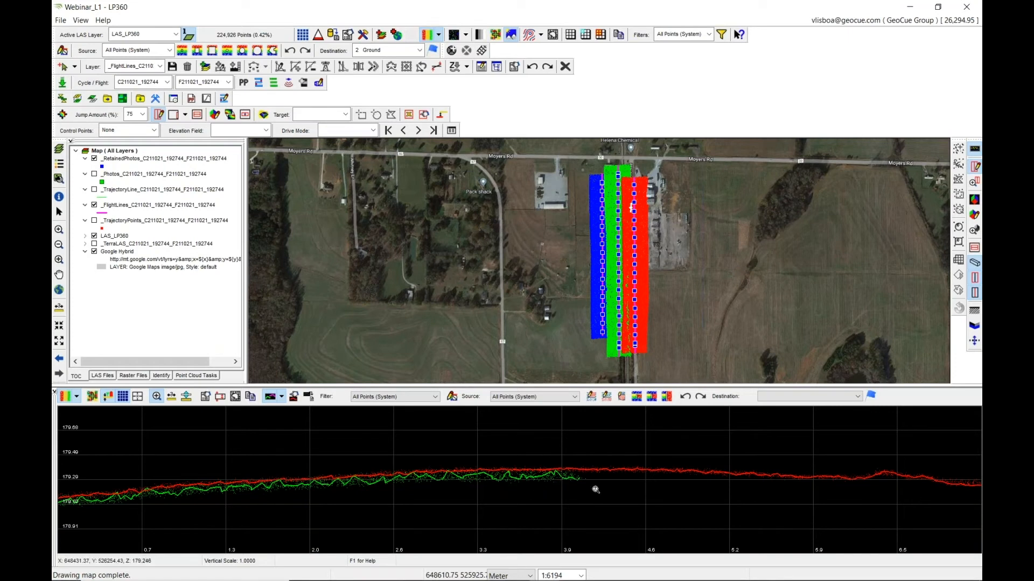
Switch the active LAS layer to the _TerraLAS layer and back to LAS_LP360 to compare their profiles.
click(169, 34)
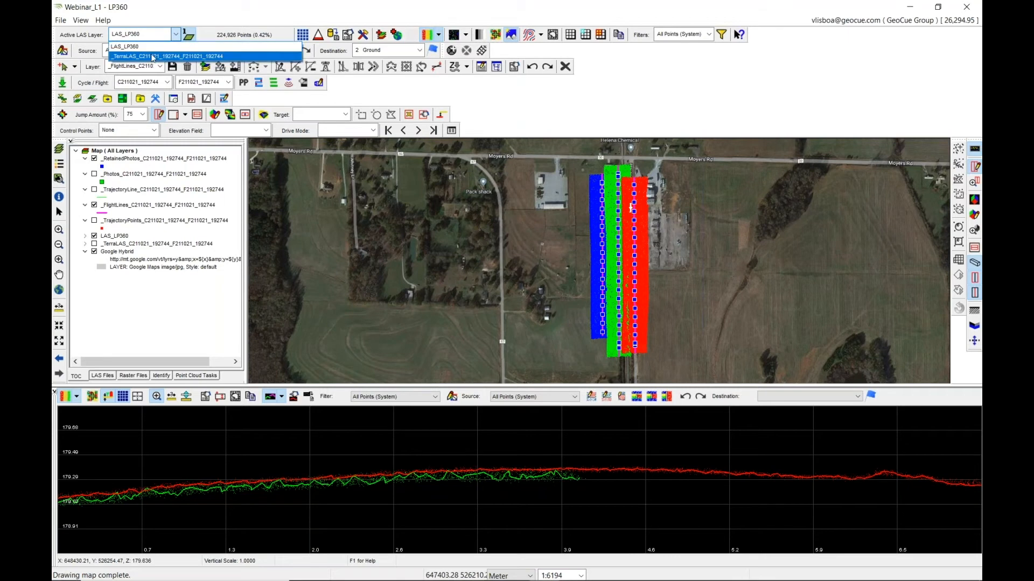
click(153, 51)
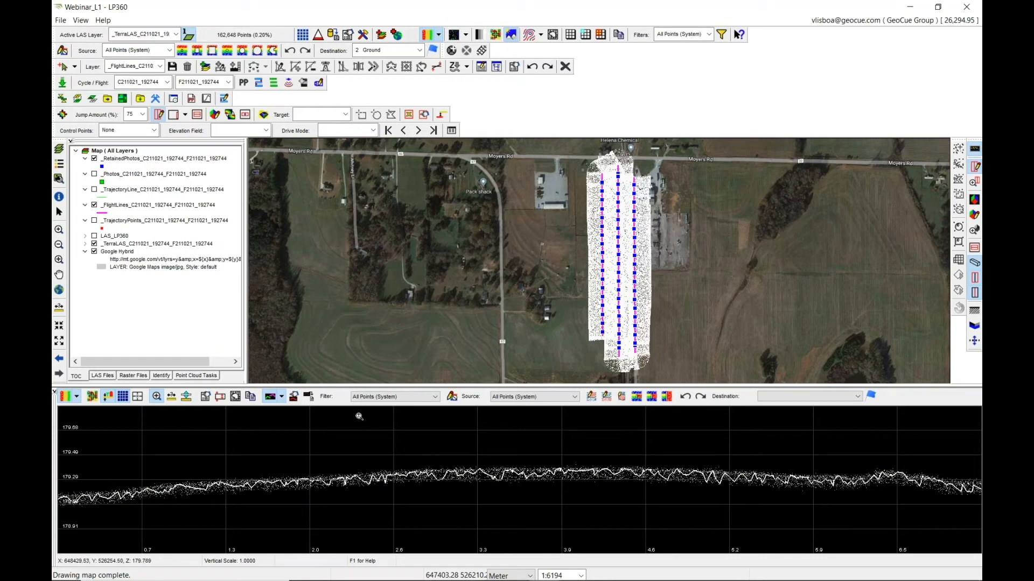
click(129, 37)
click(129, 47)
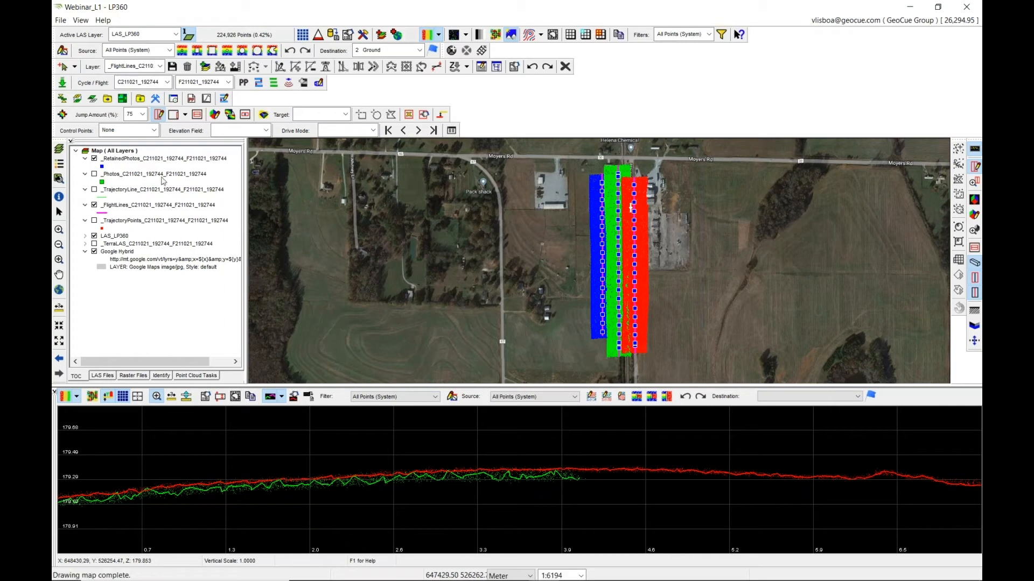
Submit a StripAlign for EVO job on LAS_LP360, creating a new output LAS layer named LAS_LP360_ALIGNED.
click(62, 100)
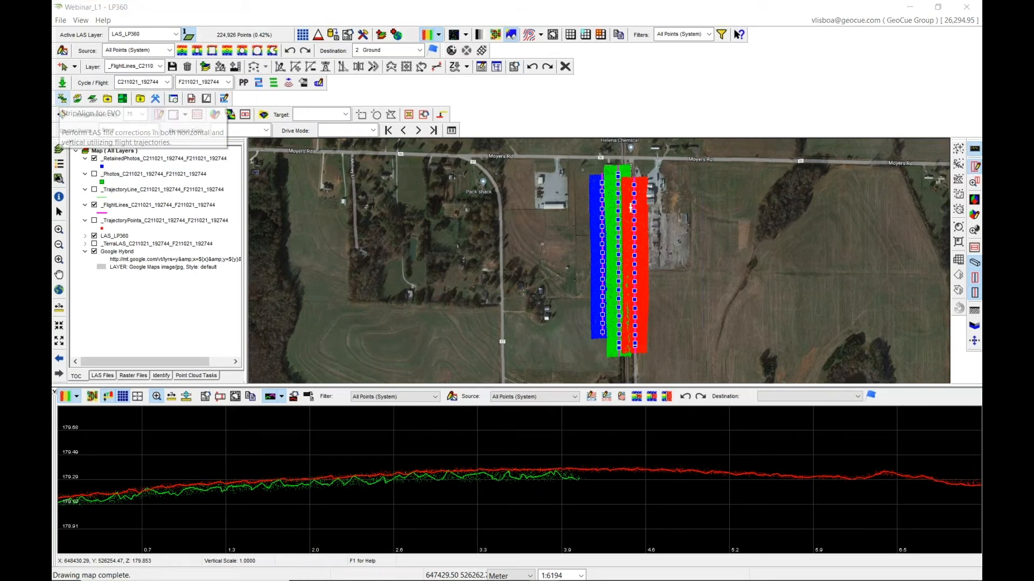
click(268, 102)
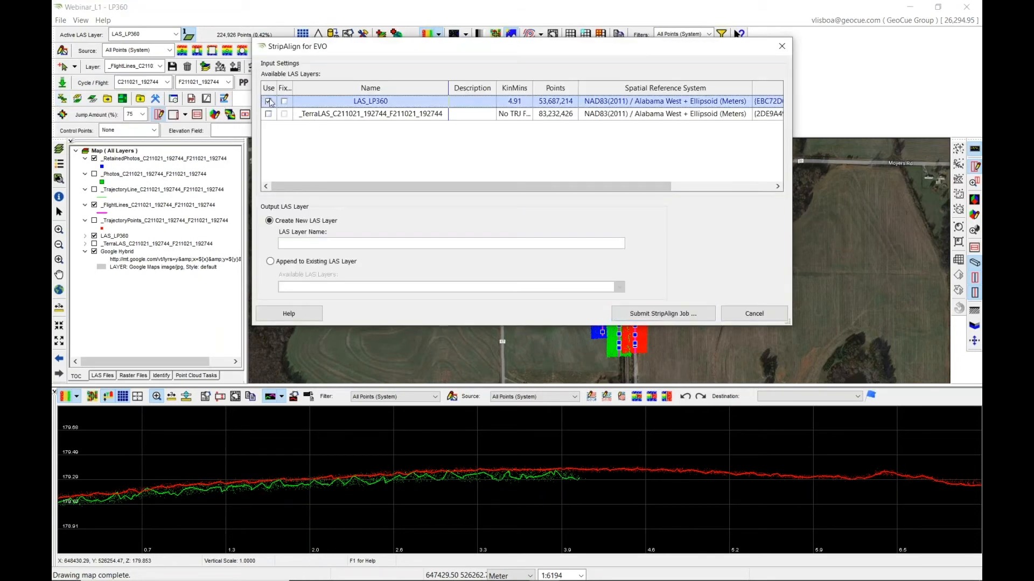
click(328, 243)
text(LAS_LP360_ALIGNED)
click(680, 319)
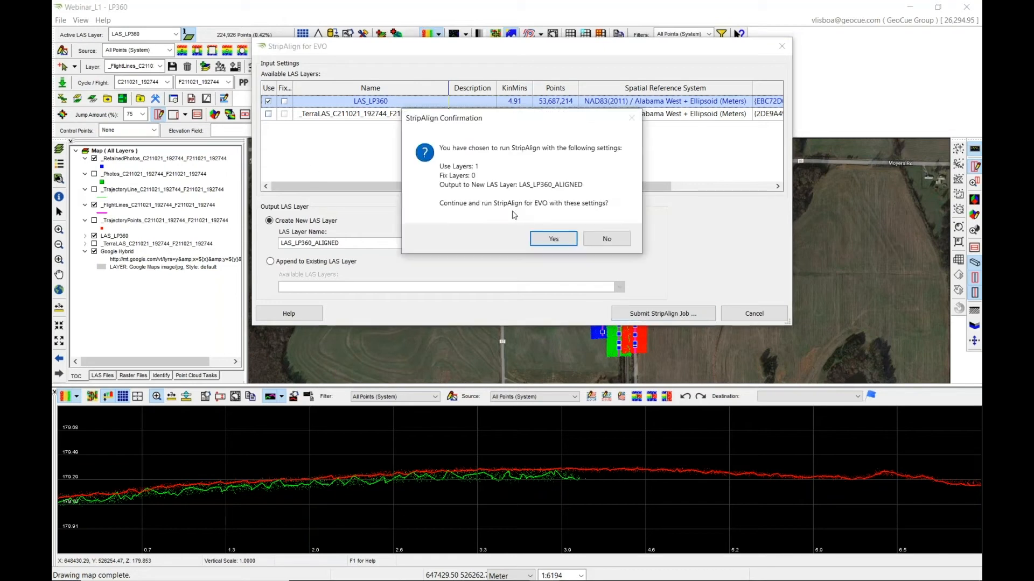
click(557, 241)
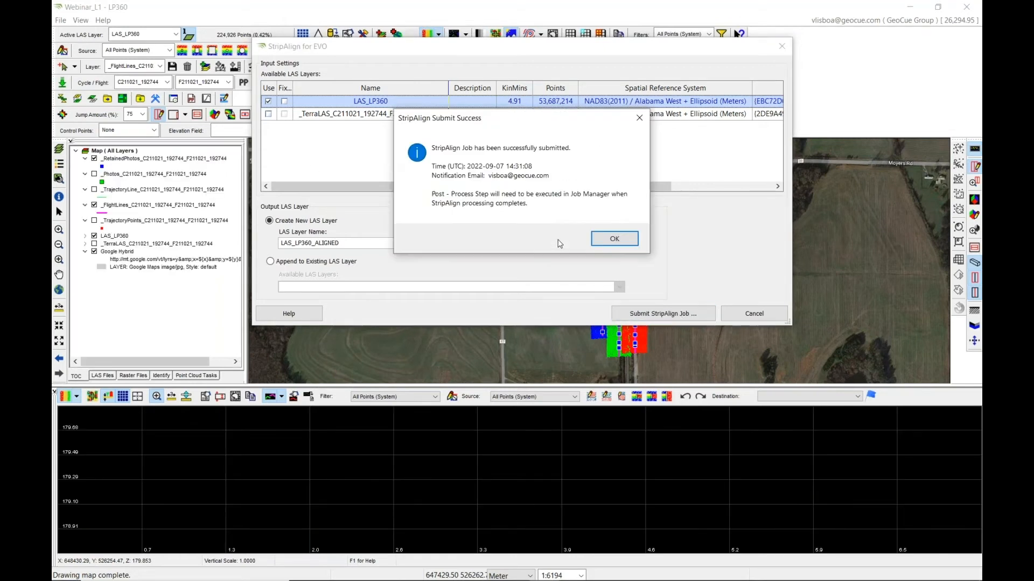
click(613, 238)
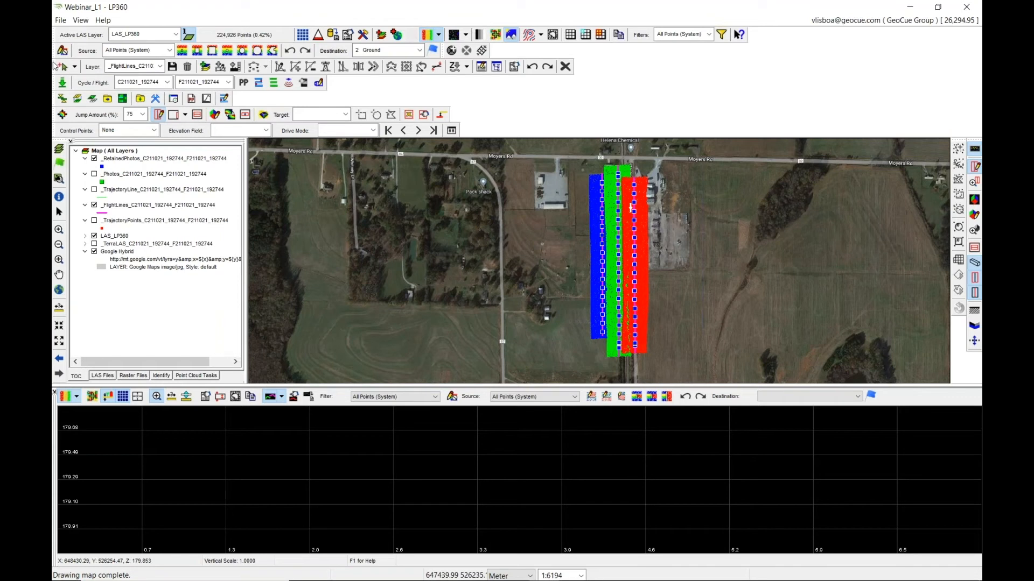
Open the Job Manager, run post-processing on the Webinar_L1 StripAlign job, and close the manager.
click(60, 165)
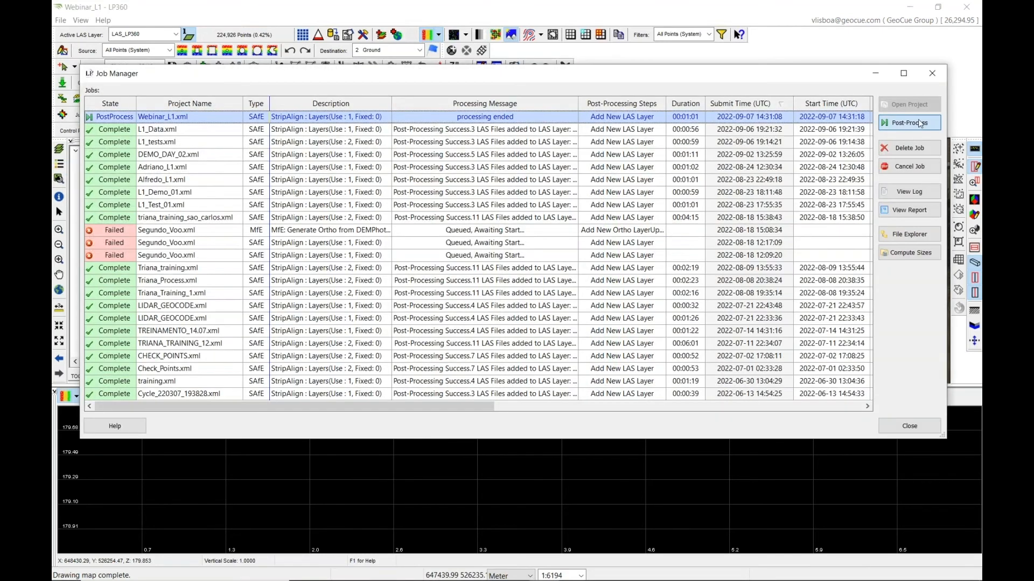
click(919, 123)
click(568, 288)
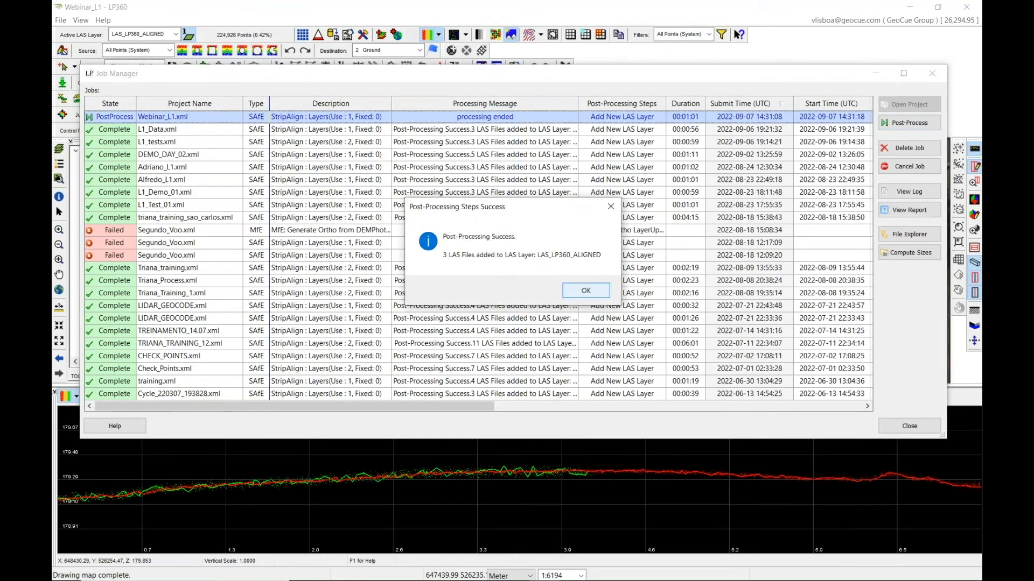
click(587, 291)
click(931, 72)
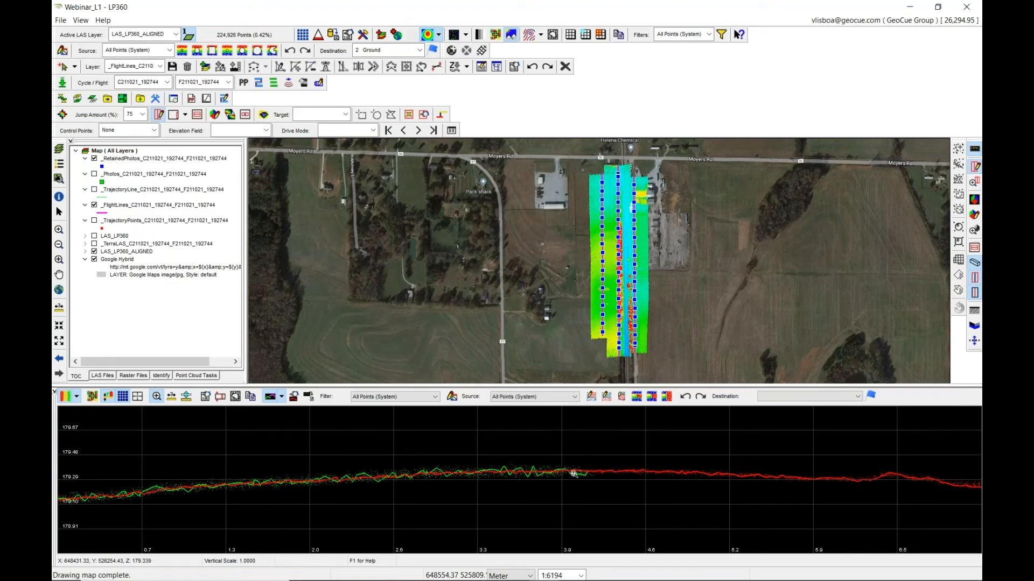
Switch the active LAS layer to LAS_LP360 and back to LAS_LP360_ALIGNED to compare the profiles.
click(163, 35)
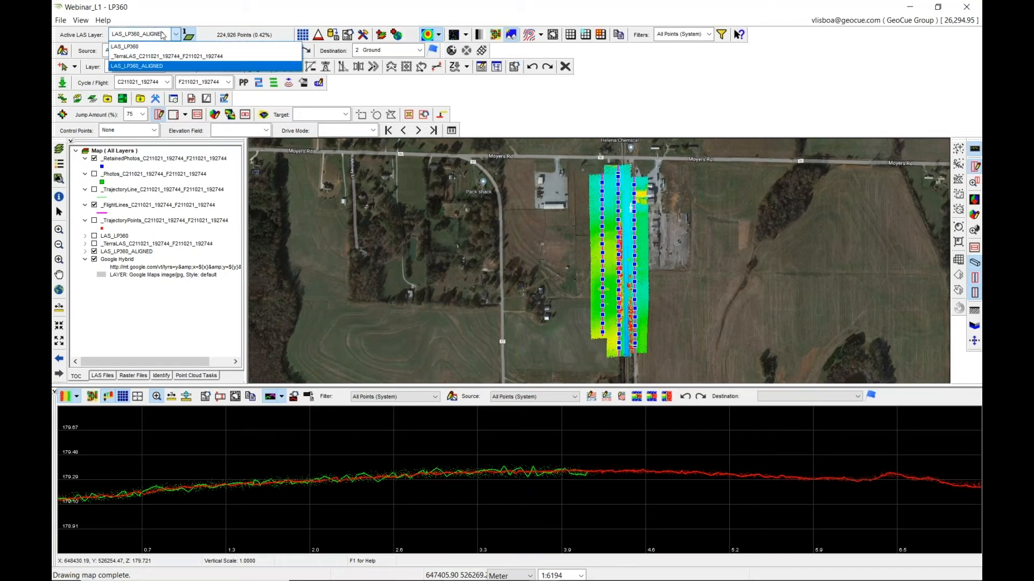
click(163, 46)
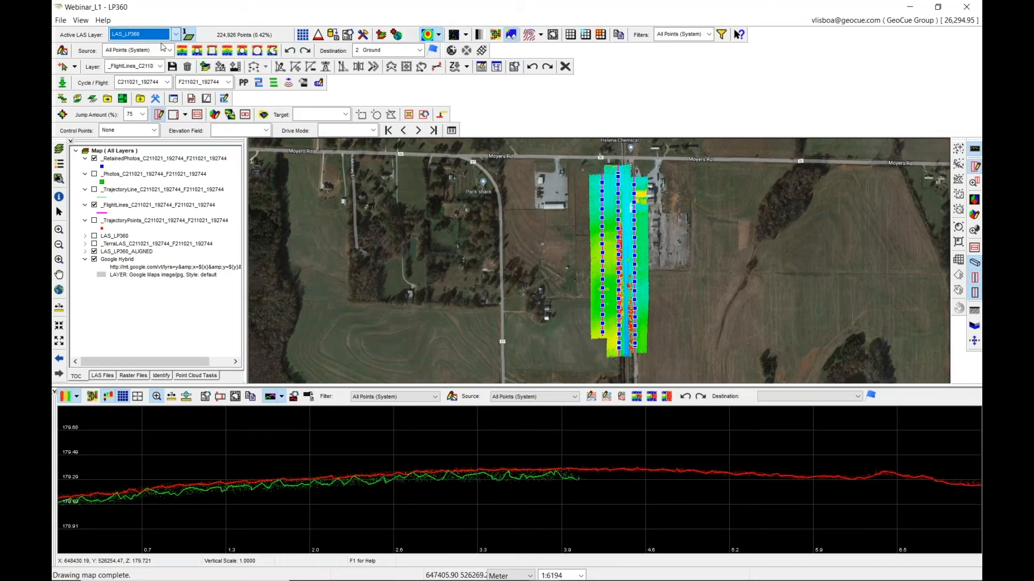
click(159, 35)
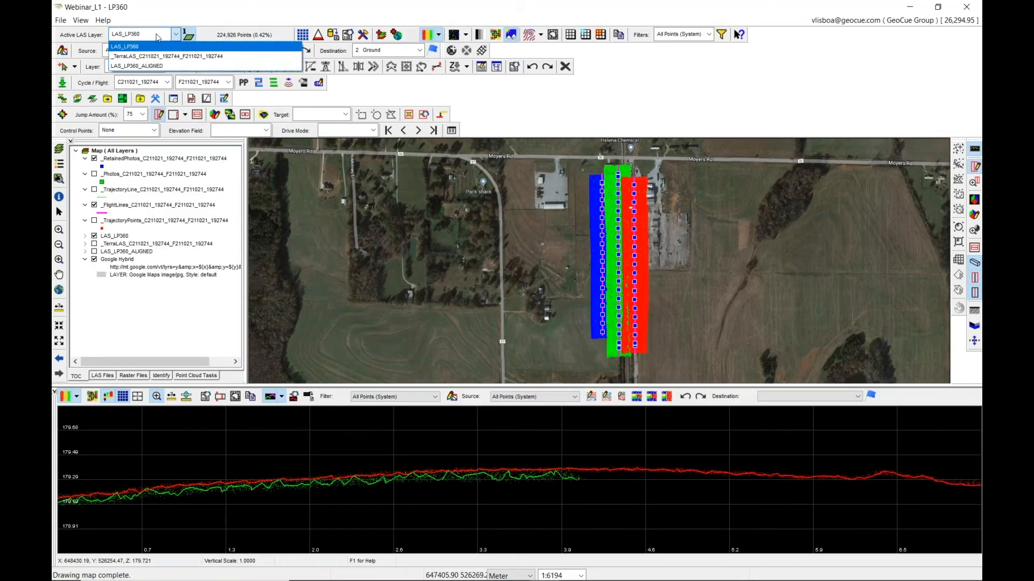
click(157, 66)
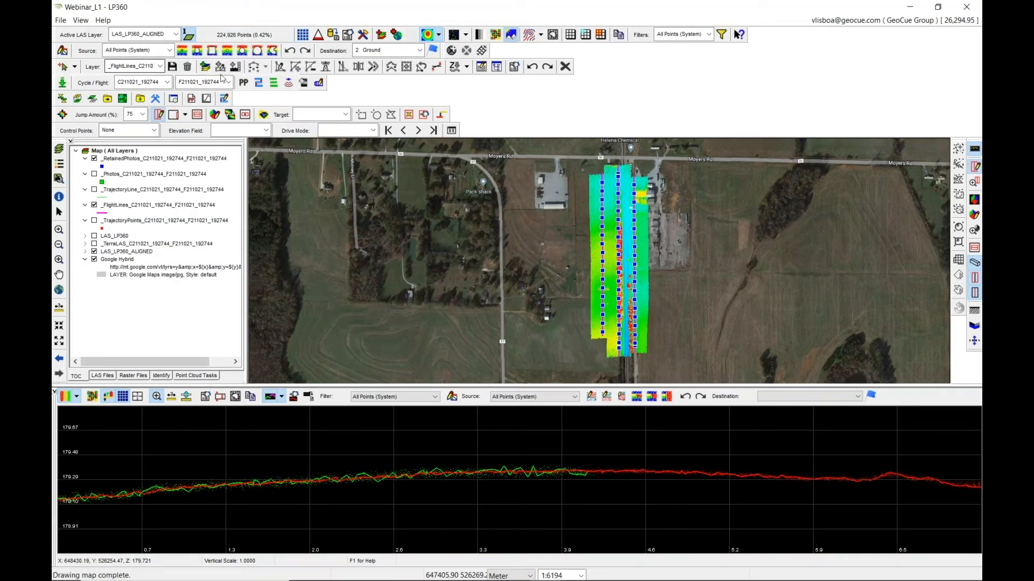
Inspect the aligned points in the profile view, zooming and panning across the overlap.
click(521, 469)
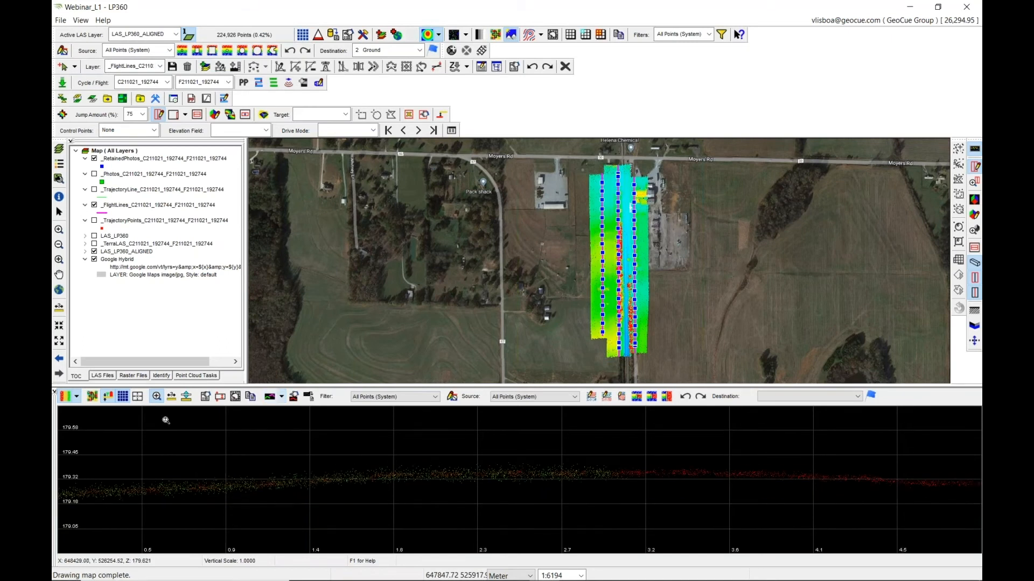
click(123, 399)
click(124, 402)
click(205, 398)
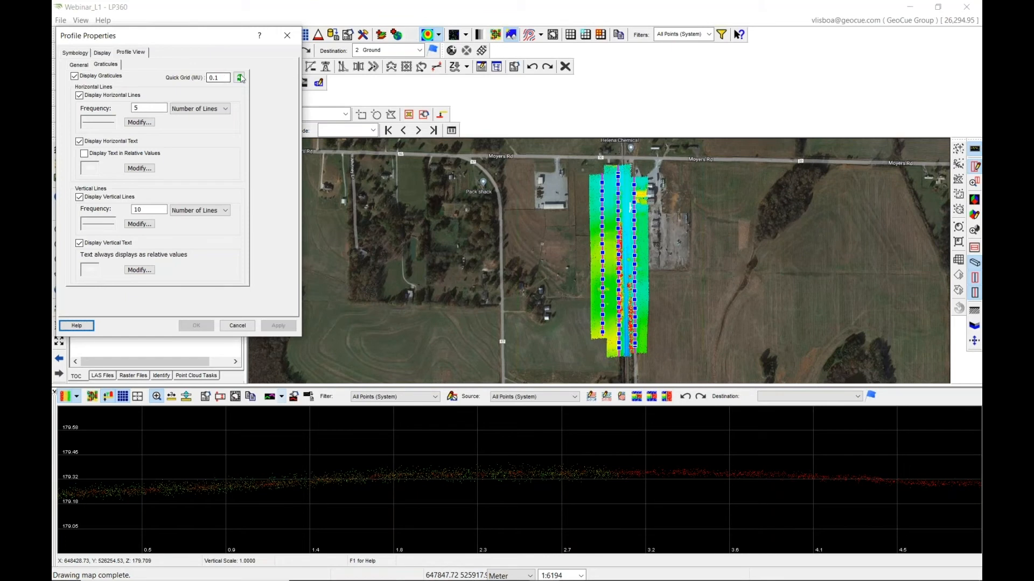
click(242, 326)
scroll(559, 475, down, 1)
scroll(558, 476, up, 2)
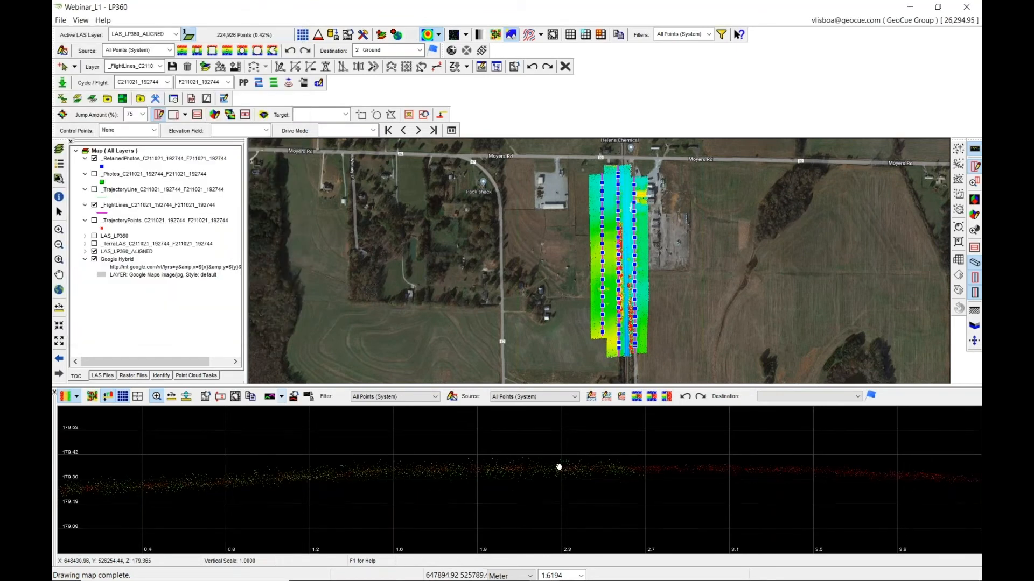
scroll(559, 468, up, 1)
scroll(560, 467, down, 1)
middle_drag(560, 468, 562, 468)
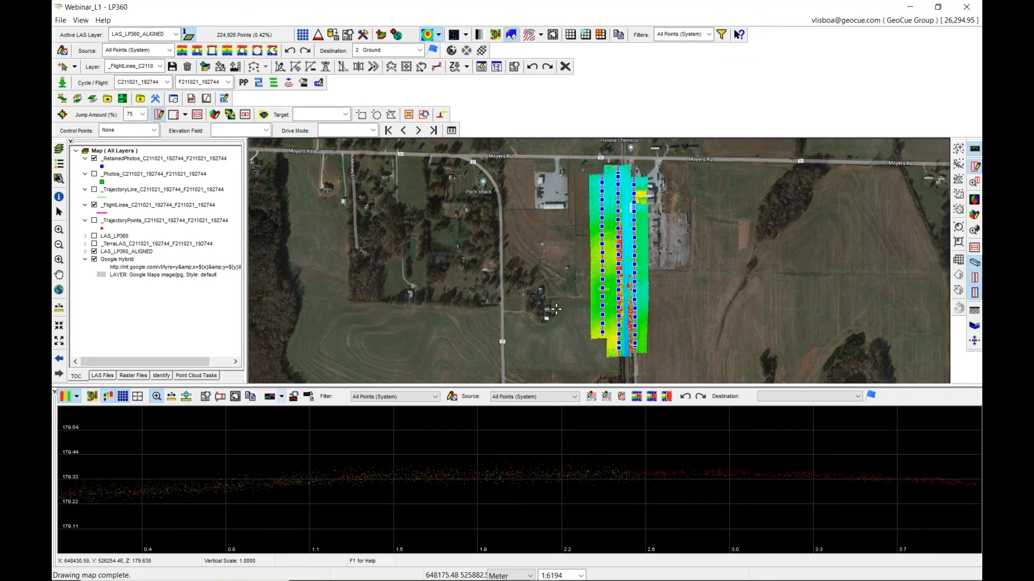
Display the aligned point cloud on the map as a TIN and zoom into the flight lines.
click(465, 34)
click(467, 51)
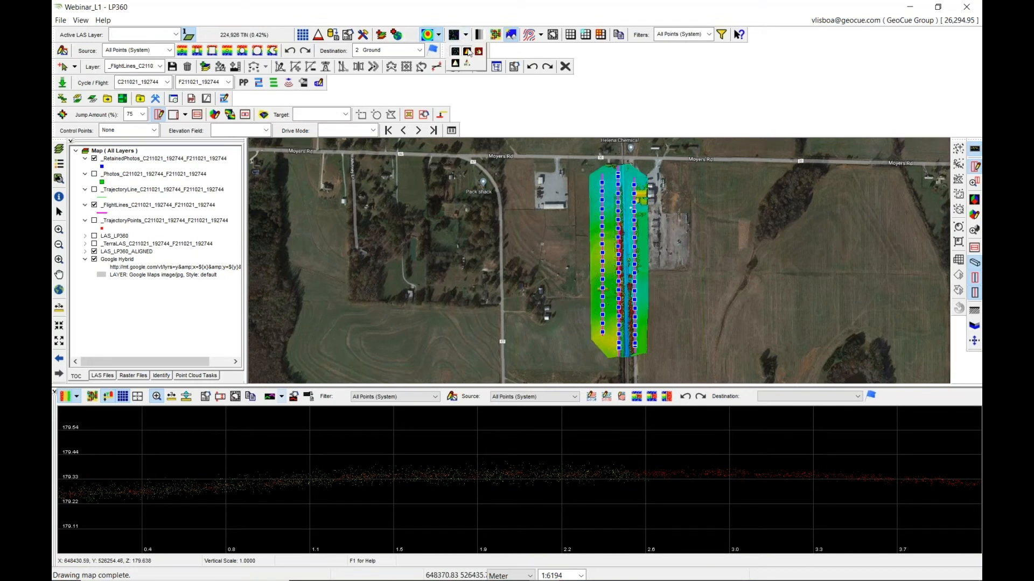
scroll(629, 283, up, 2)
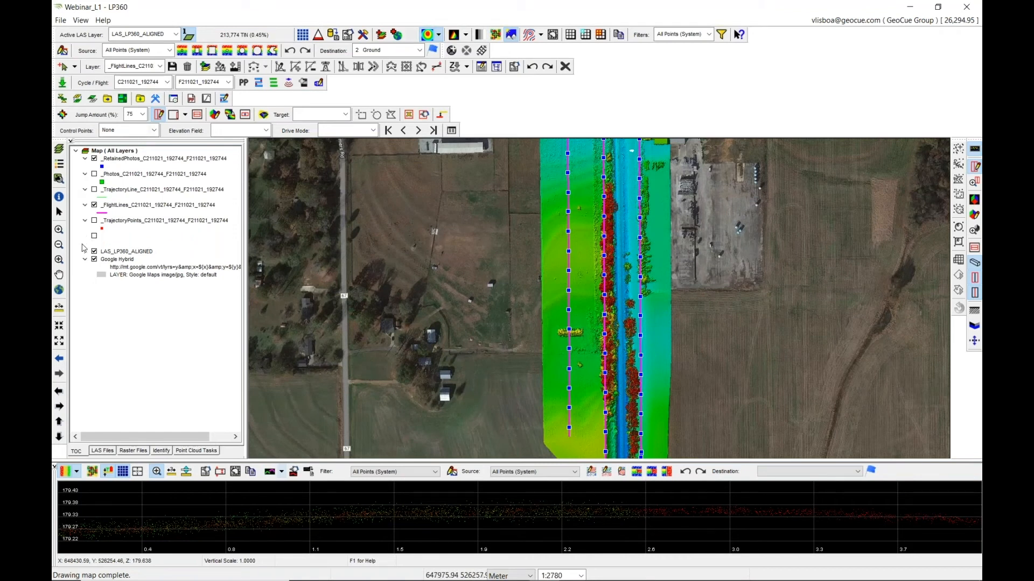
scroll(614, 252, up, 3)
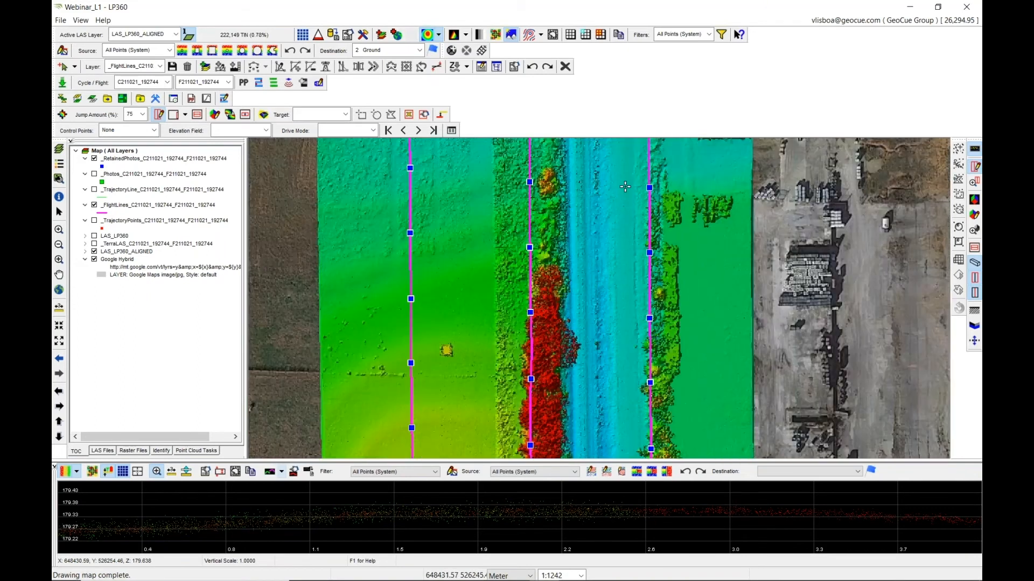
Run the Training_Planar_statistics point cloud task by envelope over a small flat area on the road.
click(202, 454)
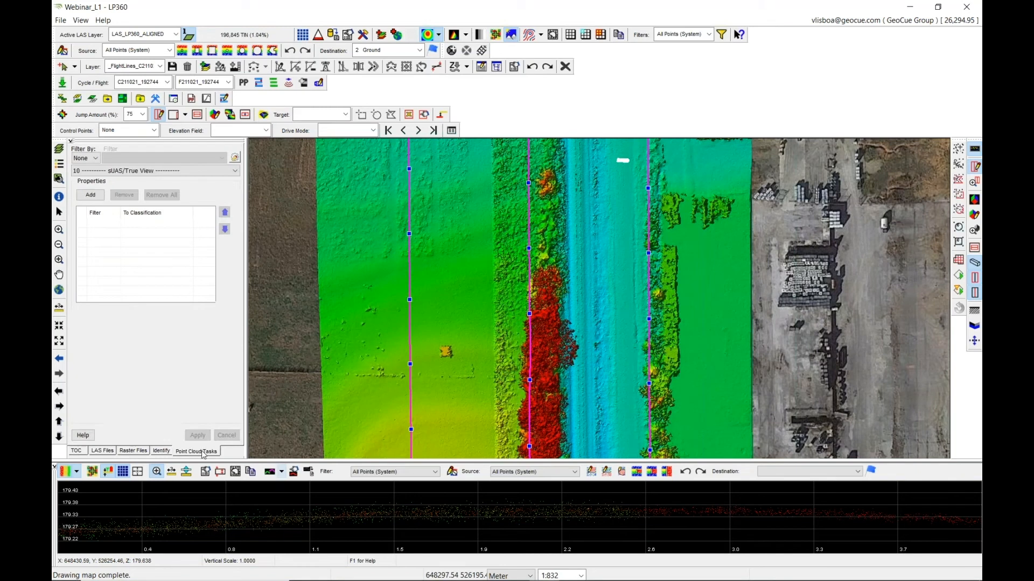
click(173, 170)
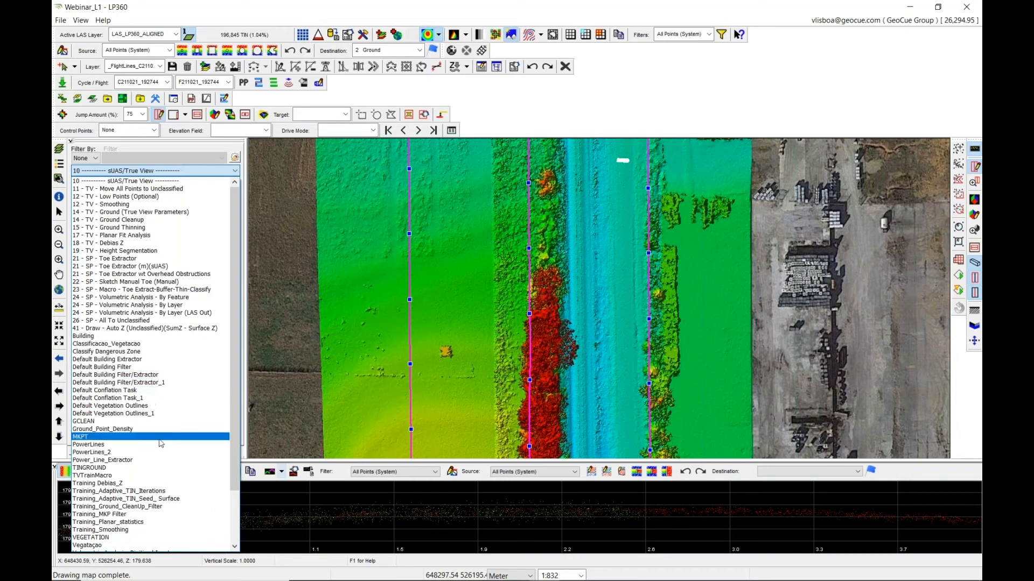
click(174, 522)
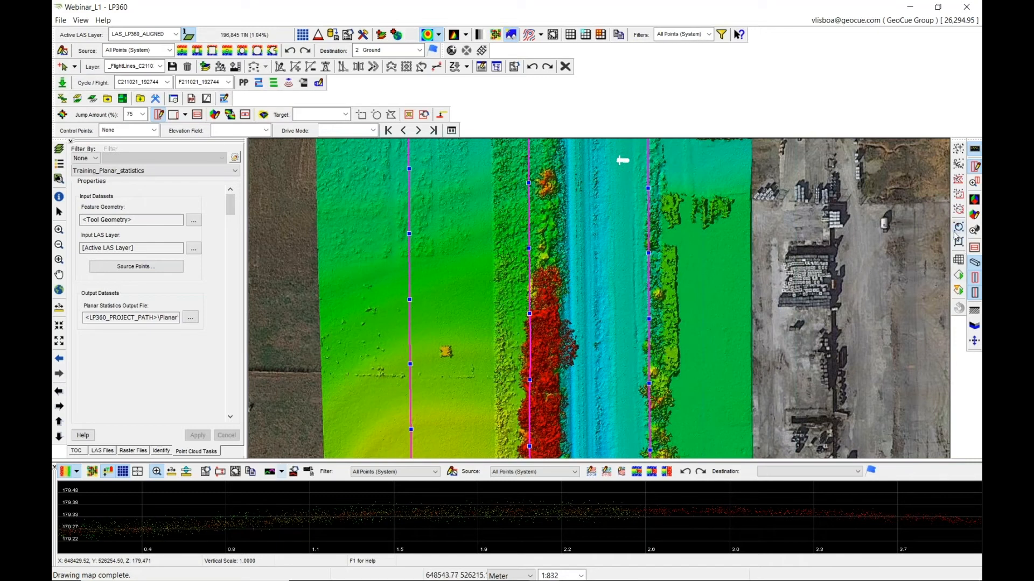
click(959, 197)
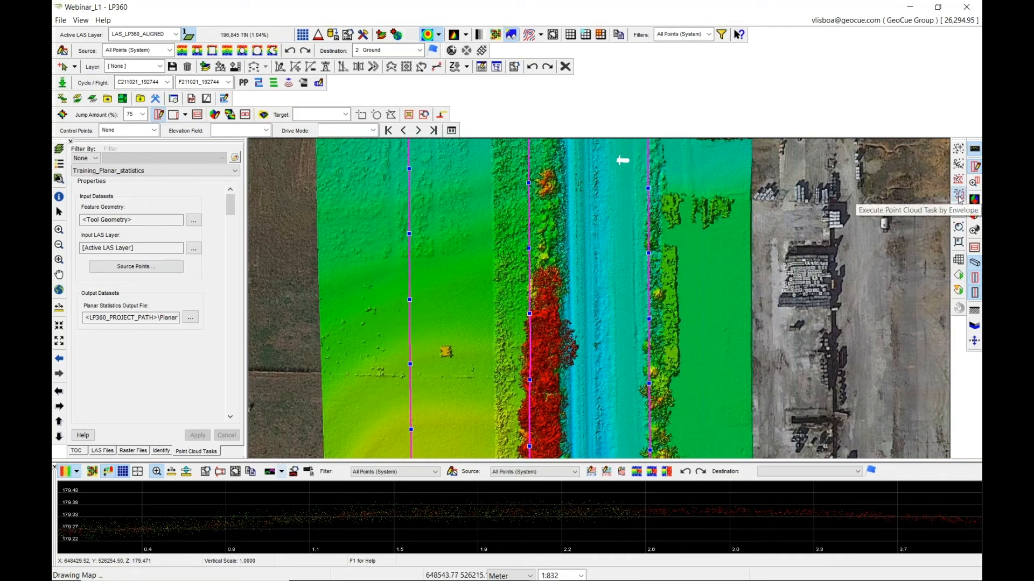
drag(617, 177, 632, 191)
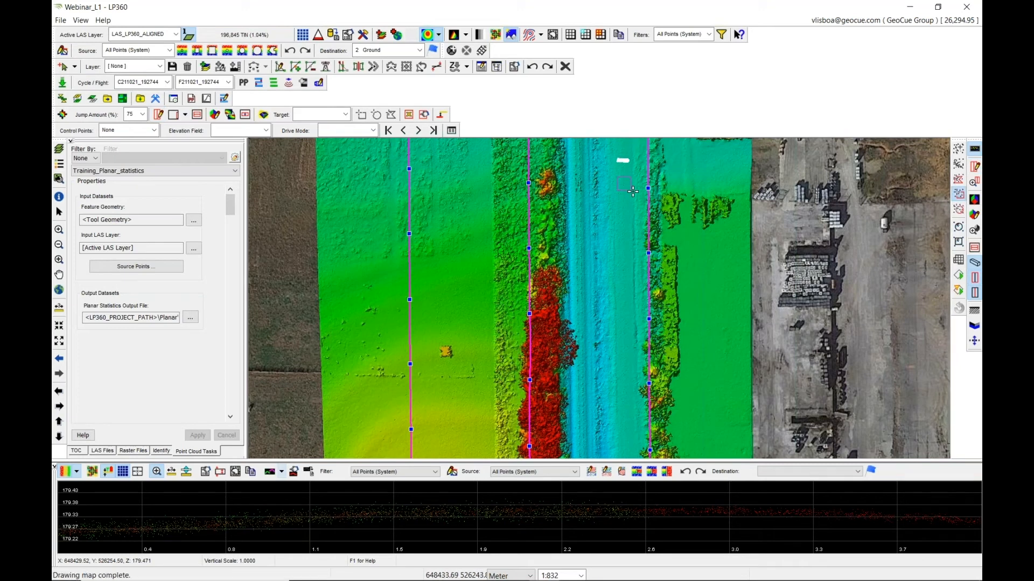
click(76, 451)
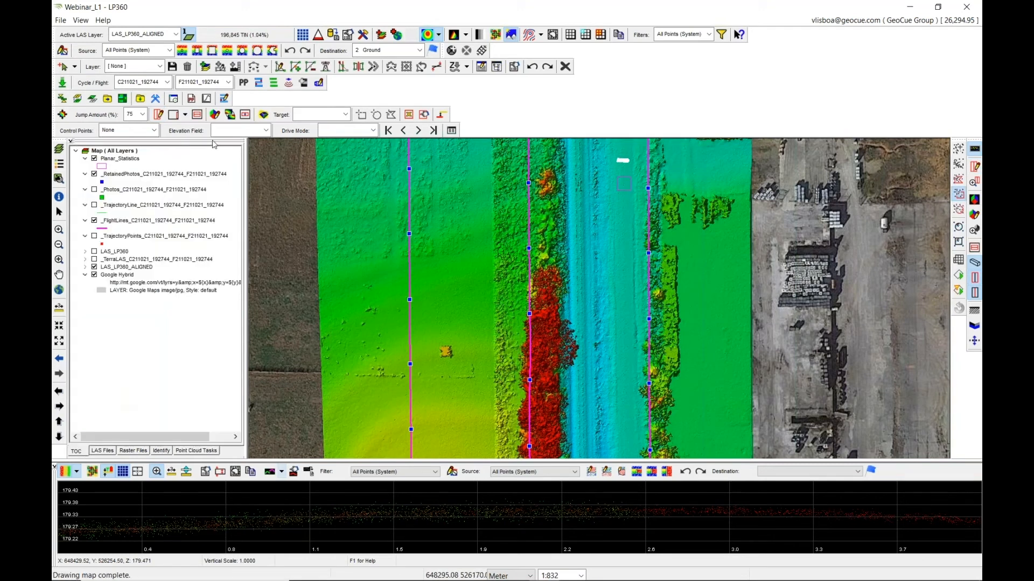
Open the Planar_Statistics layer in Feature Analyst and select its feature to review the statistics.
right_click(144, 160)
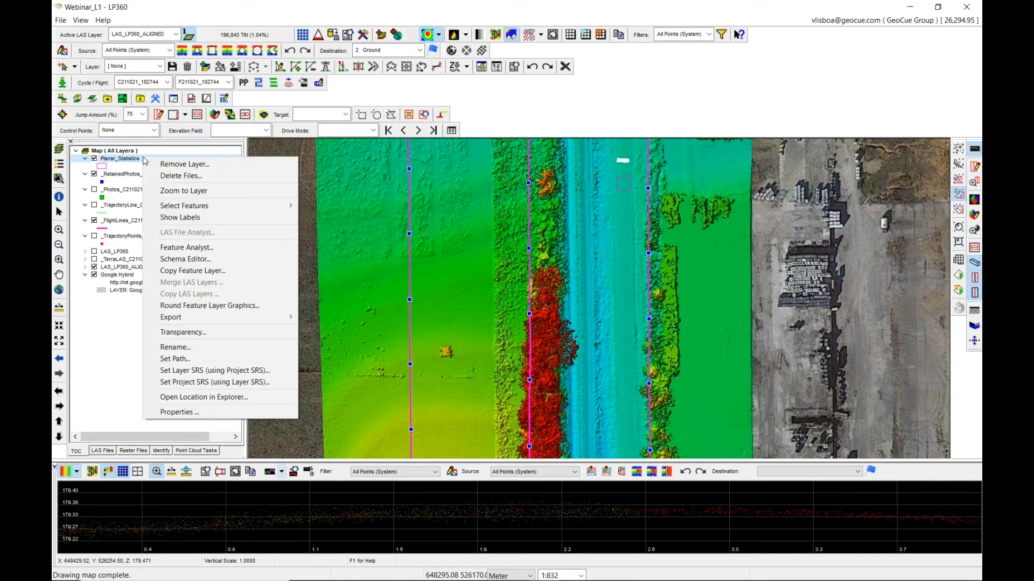
click(234, 253)
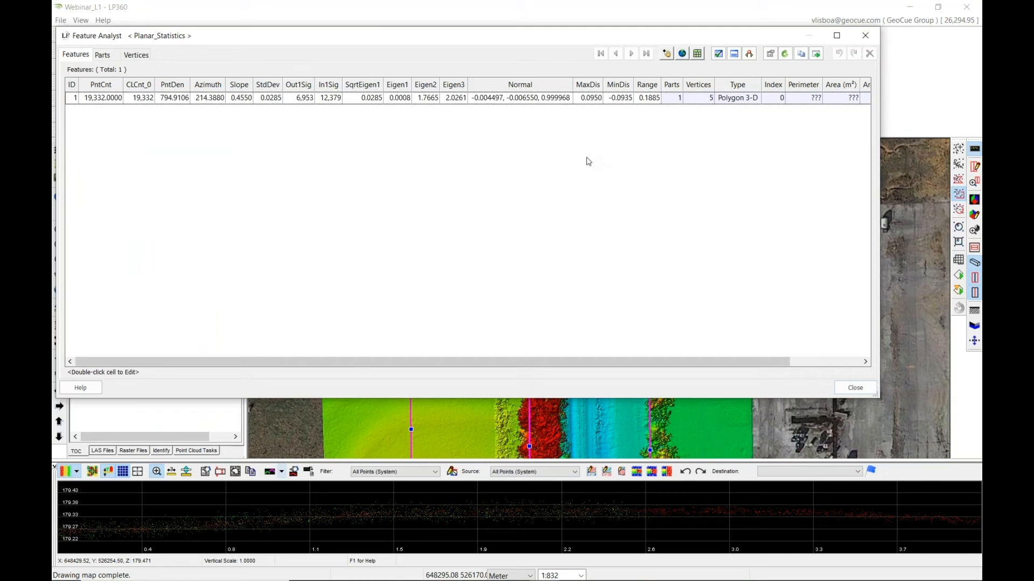
click(270, 102)
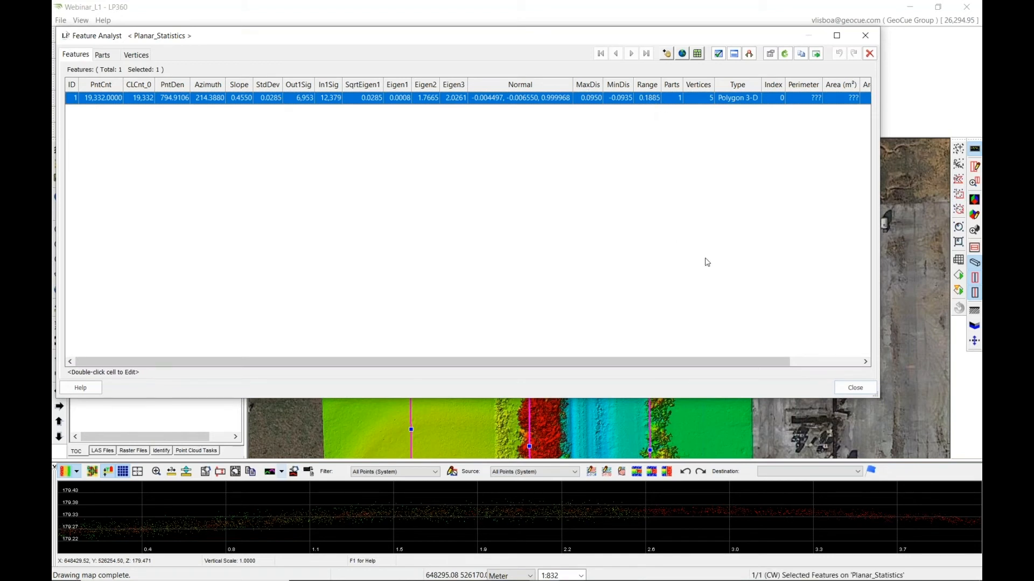
Run the 12 - TV - Smoothing point cloud task on the entire active LAS_LP360_ALIGNED layer.
click(865, 36)
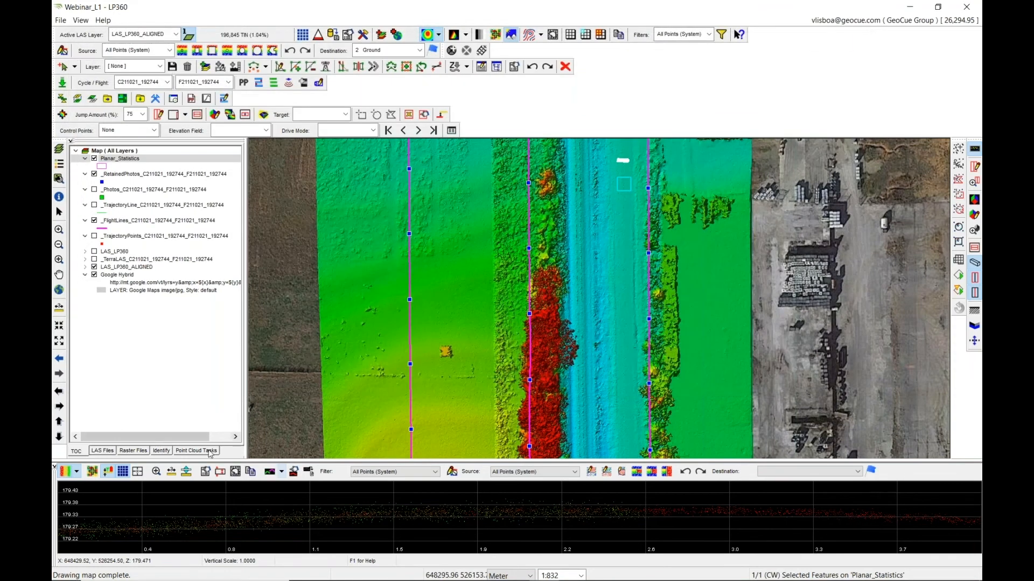
click(208, 452)
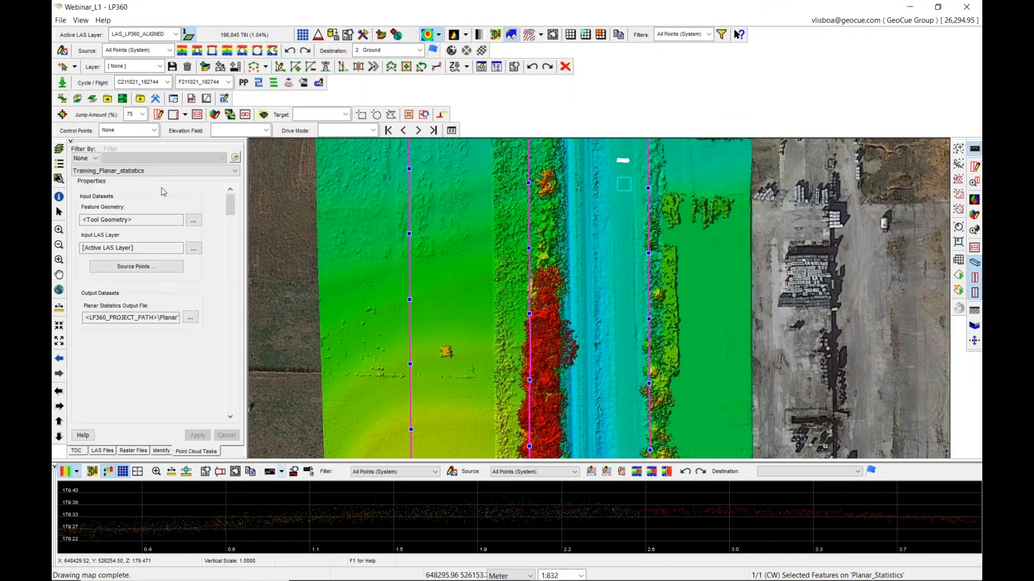
click(175, 171)
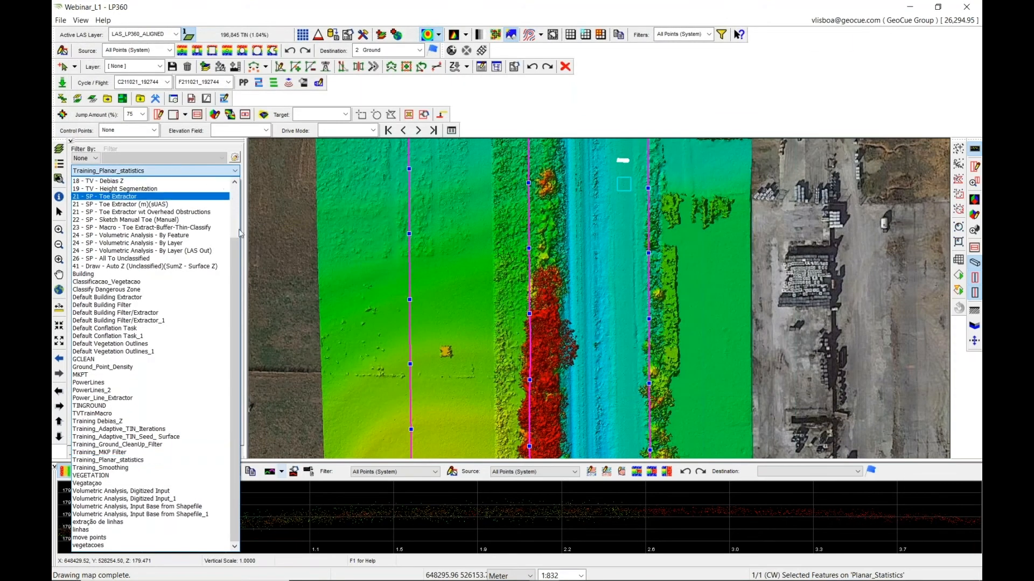
scroll(242, 280, up, 10)
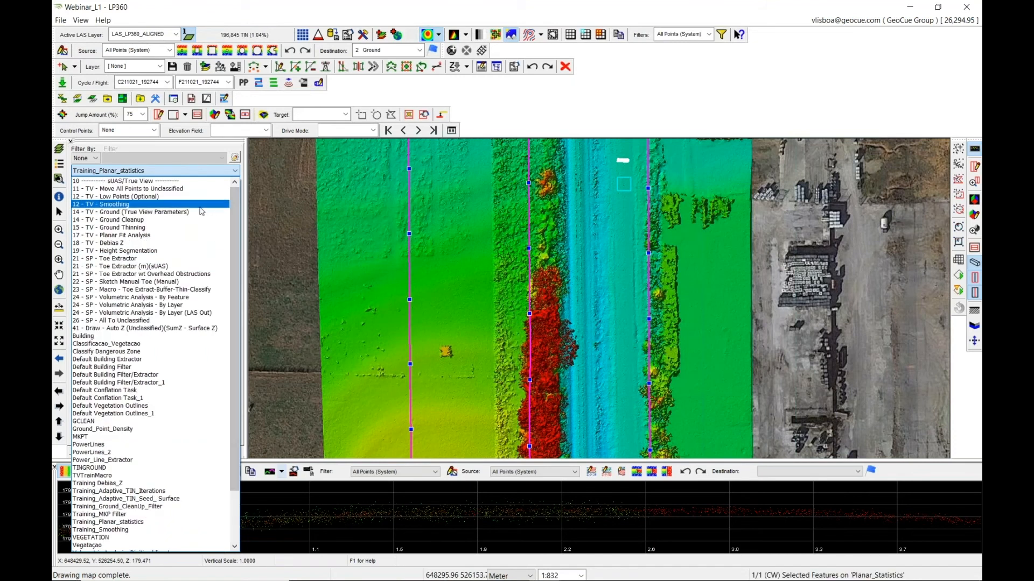
click(200, 208)
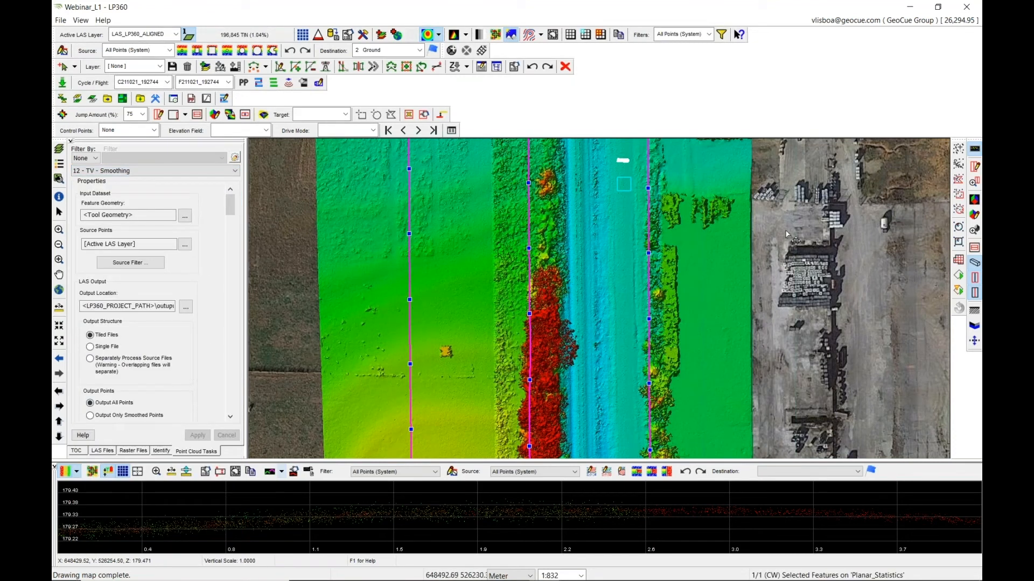
click(958, 261)
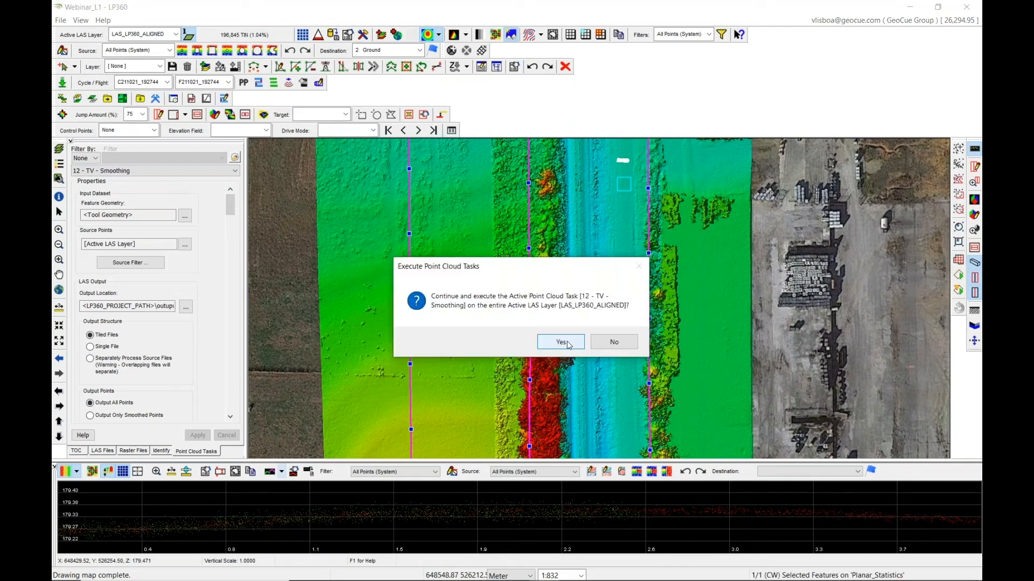
click(560, 342)
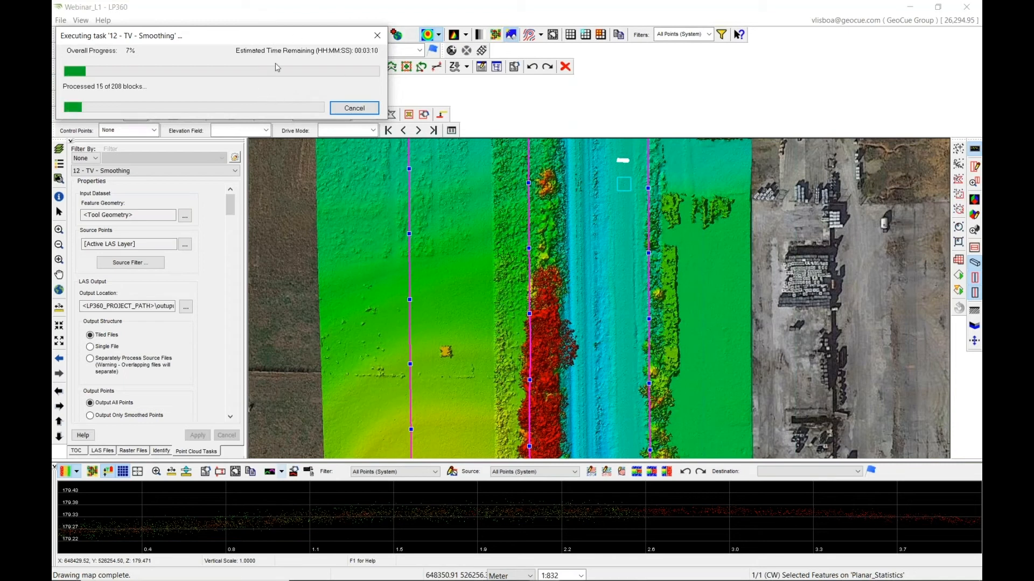
drag(293, 39, 399, 52)
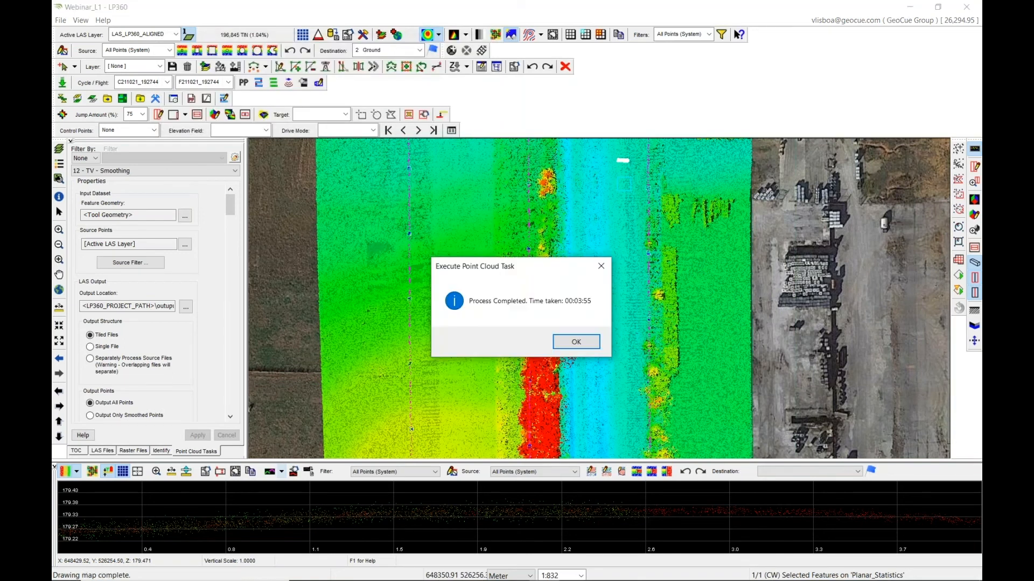
click(576, 343)
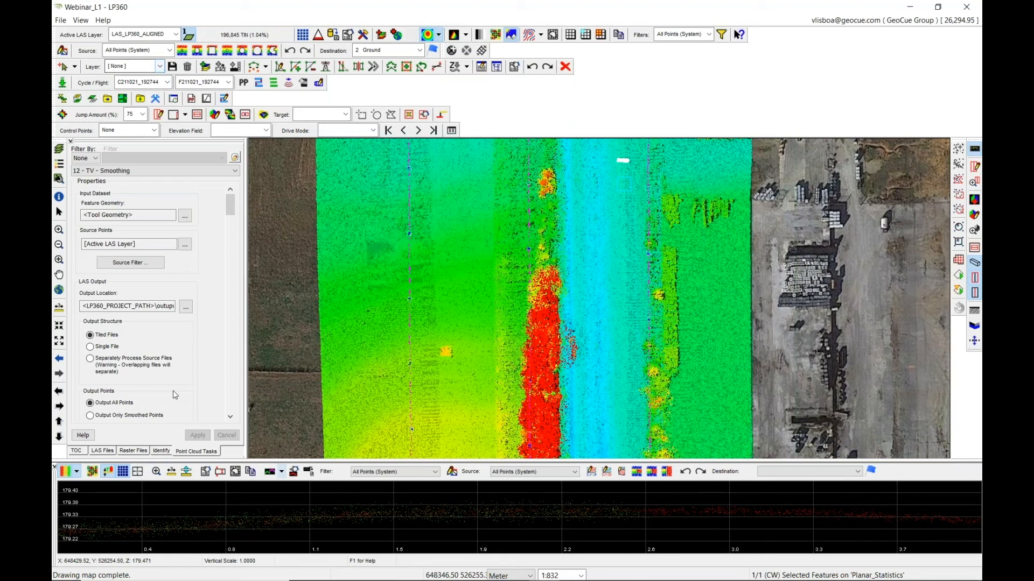
Rename the new output layer in the table of contents to LAS_LP360_ALIGNED_SMOOTHED.
click(76, 451)
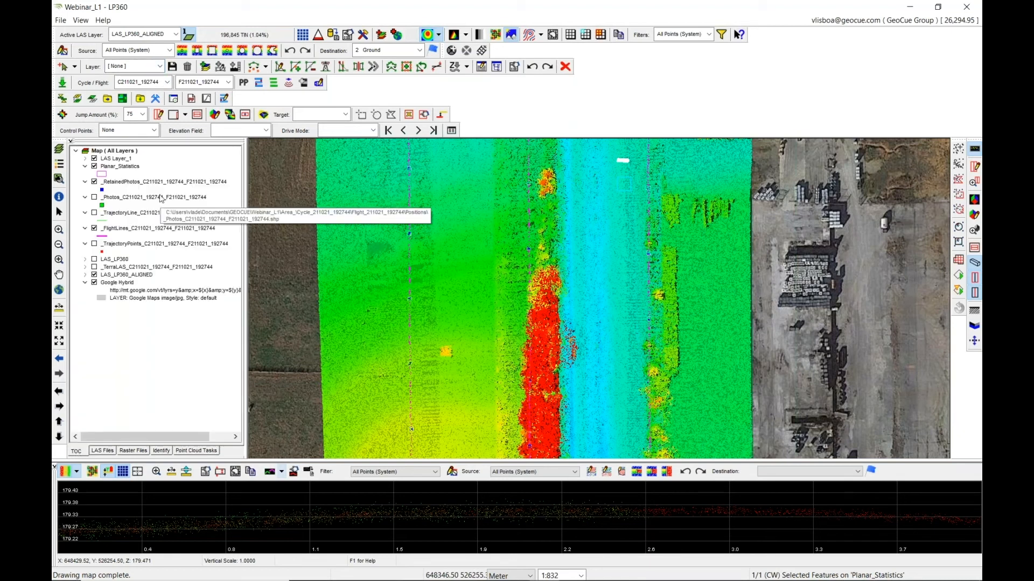
double_click(124, 159)
key(BackSpace)
text(LAS_LP)
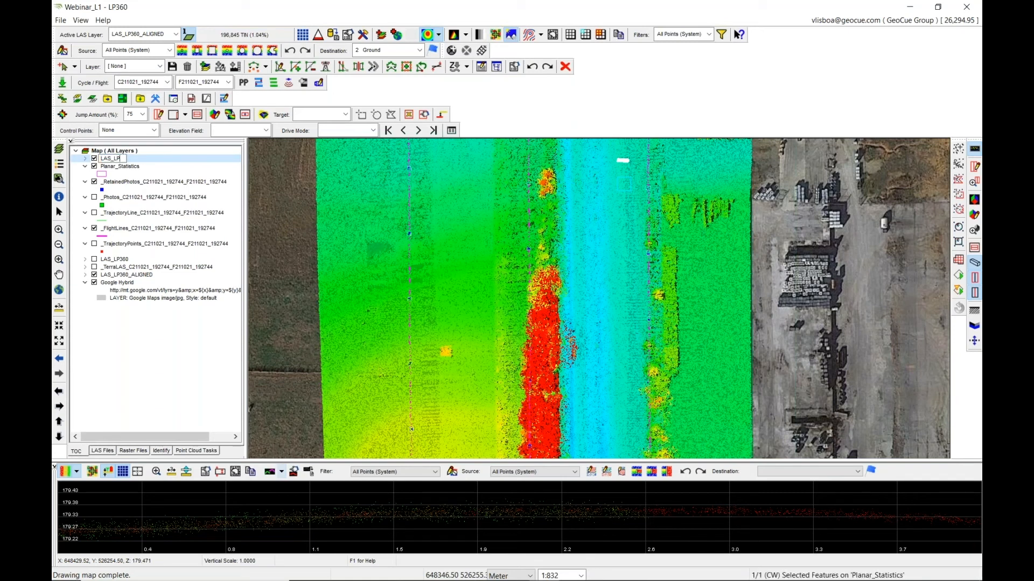
text(360_ALIGNED_SMOOTE)
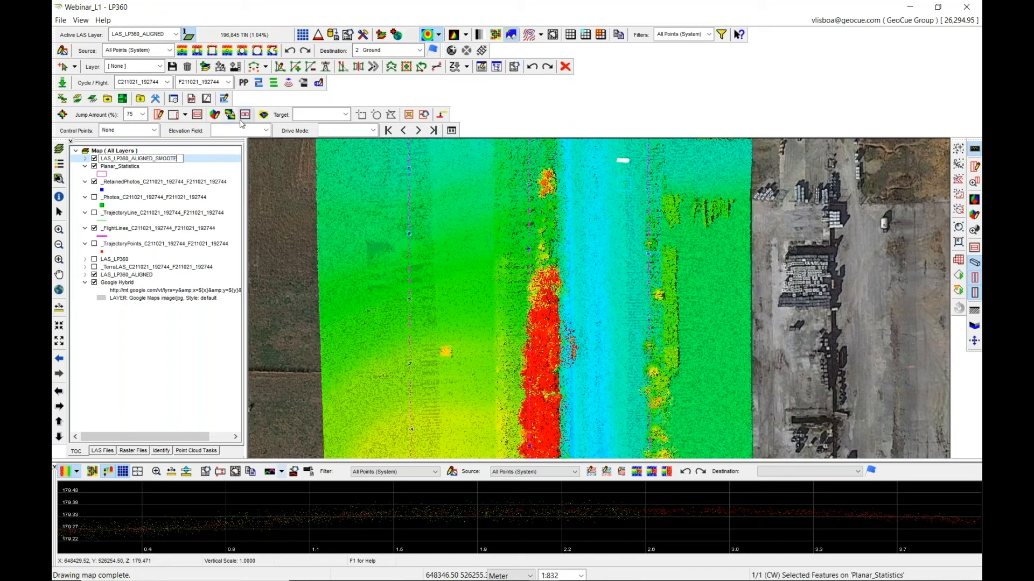
key(BackSpace)
text(HED)
key(Return)
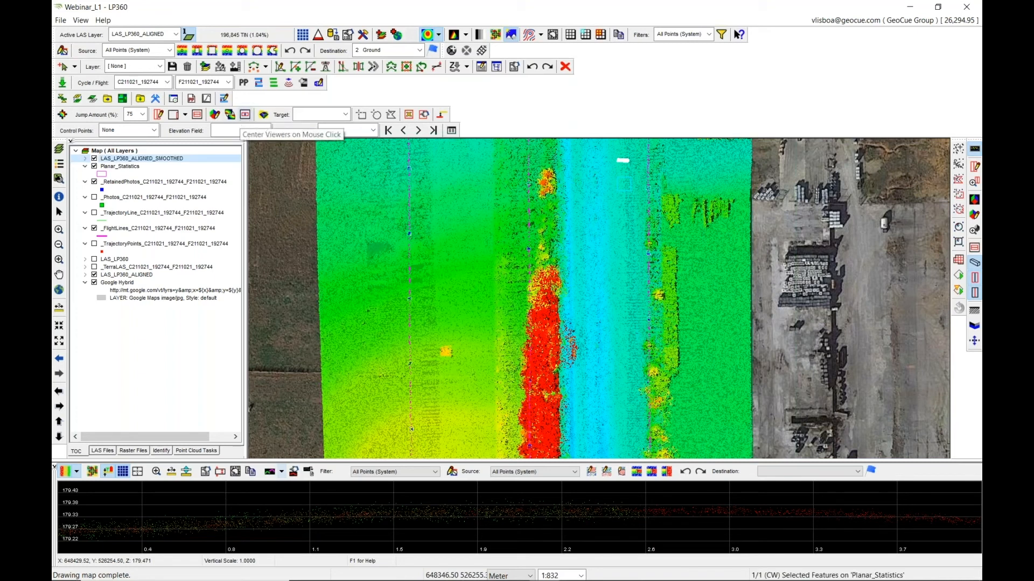
Move the smoothed layer down among the other LAS layers and display it as a TIN.
drag(188, 164, 163, 255)
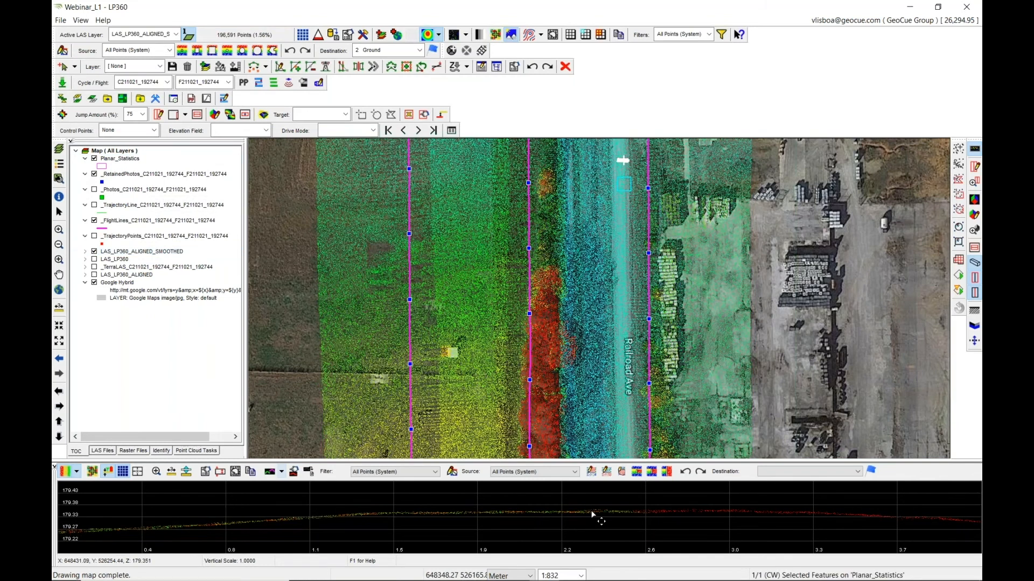
click(466, 35)
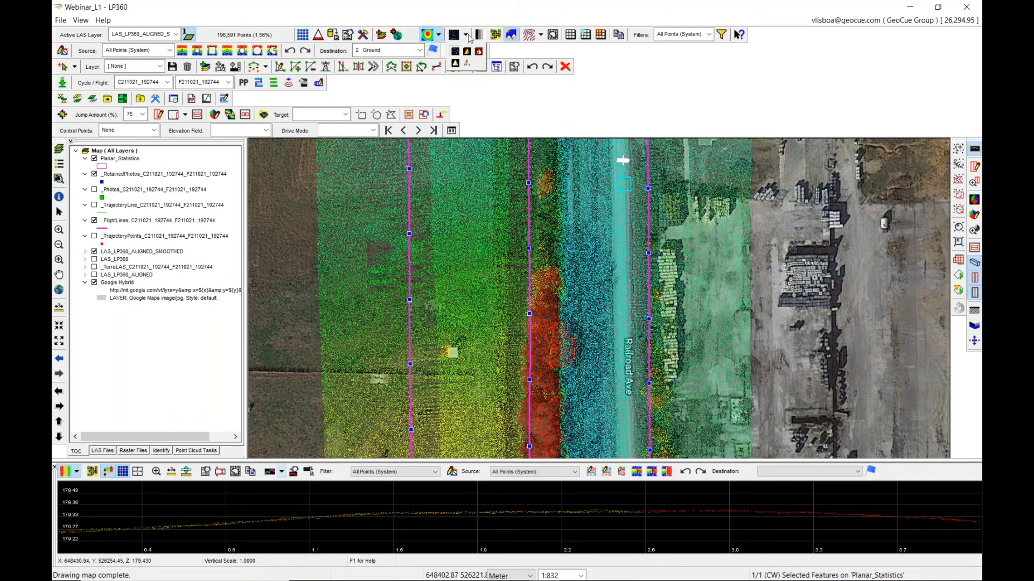
click(467, 51)
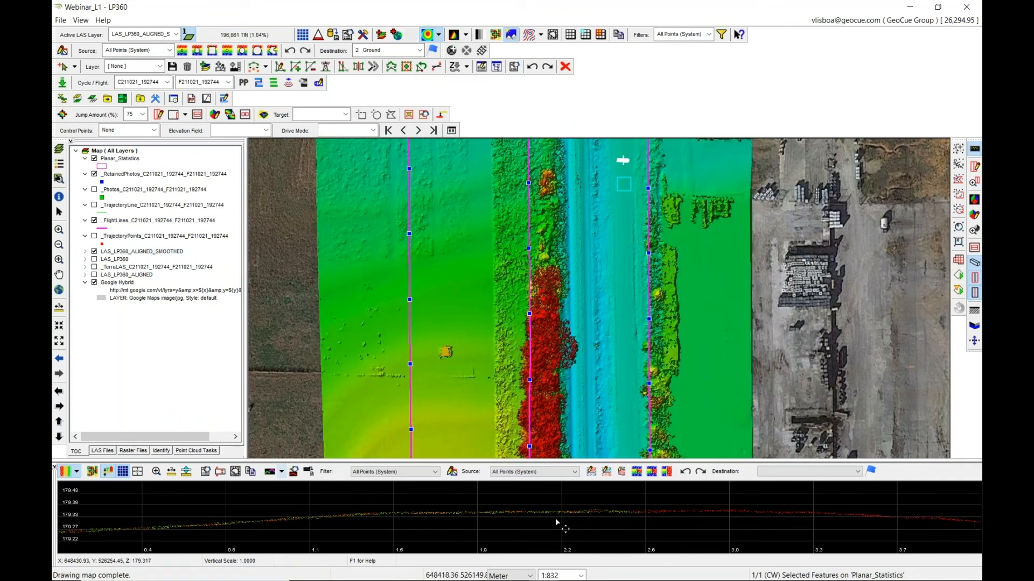
Compare the aligned and smoothed point clouds by switching the active LAS layer between them.
click(168, 35)
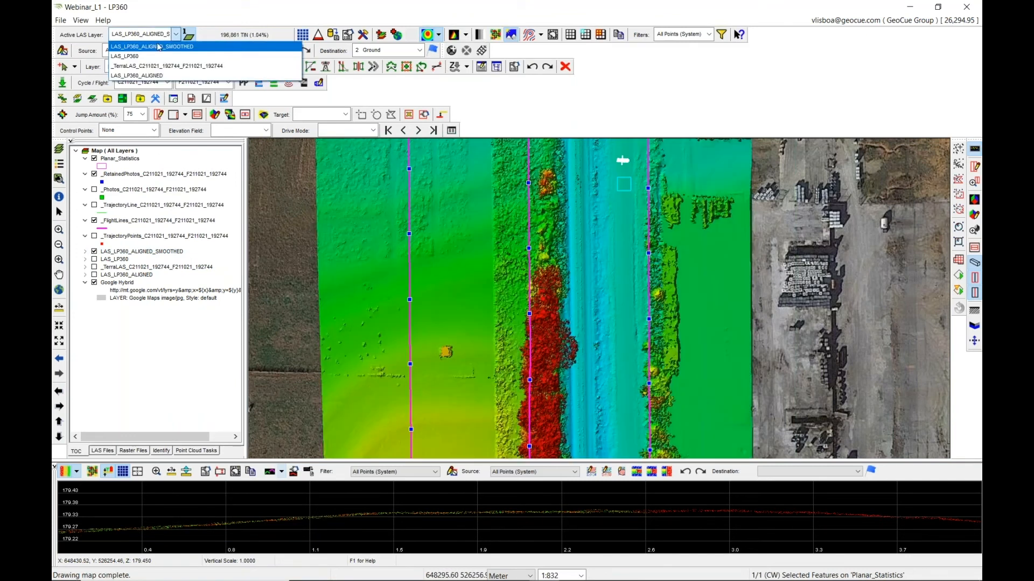
click(140, 76)
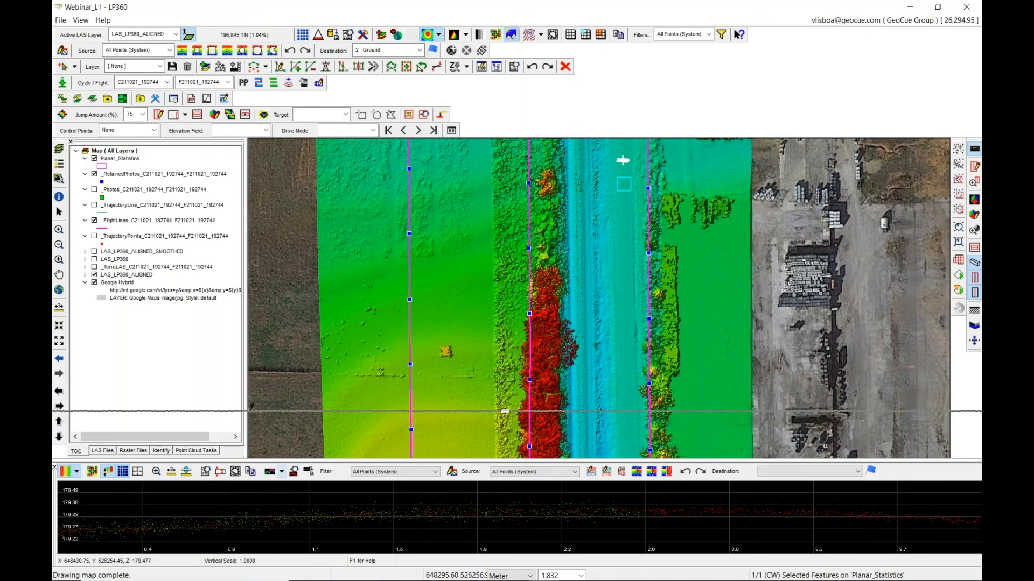
drag(504, 411, 505, 413)
click(170, 34)
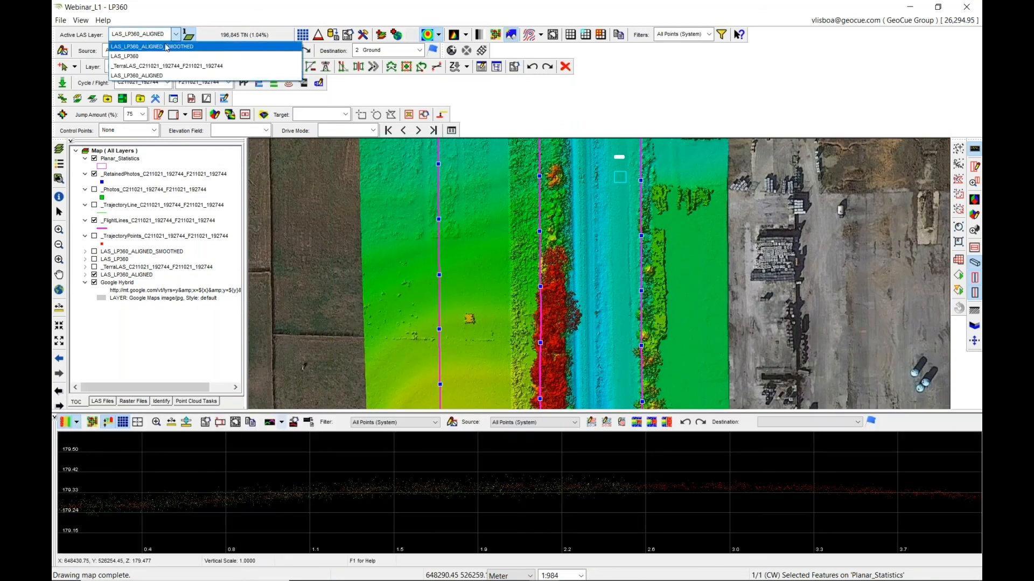
click(167, 46)
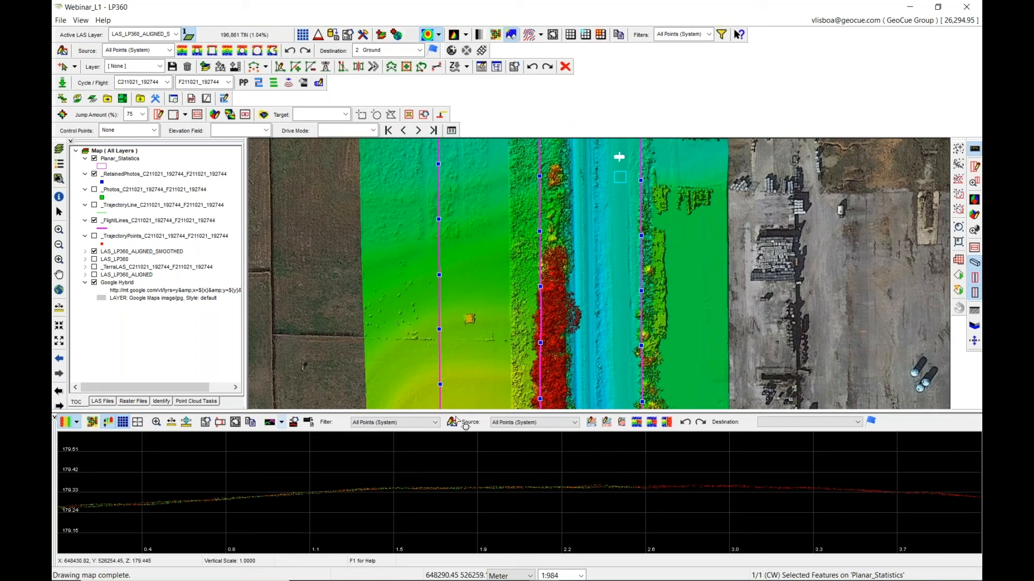
Run the Training_Planar_statistics task by feature layer on the selected Planar_Statistics feature of the smoothed layer.
click(197, 402)
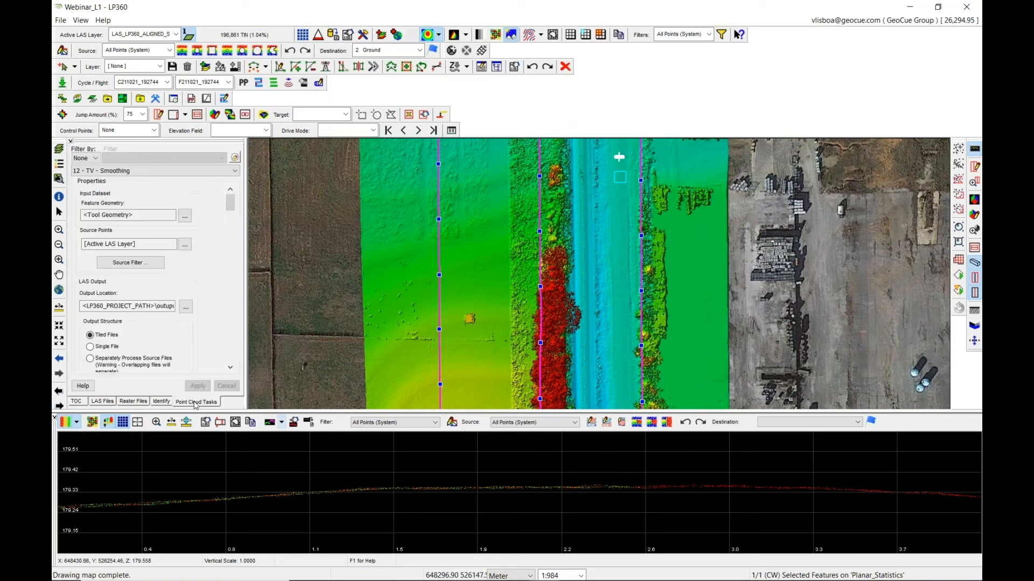
click(154, 171)
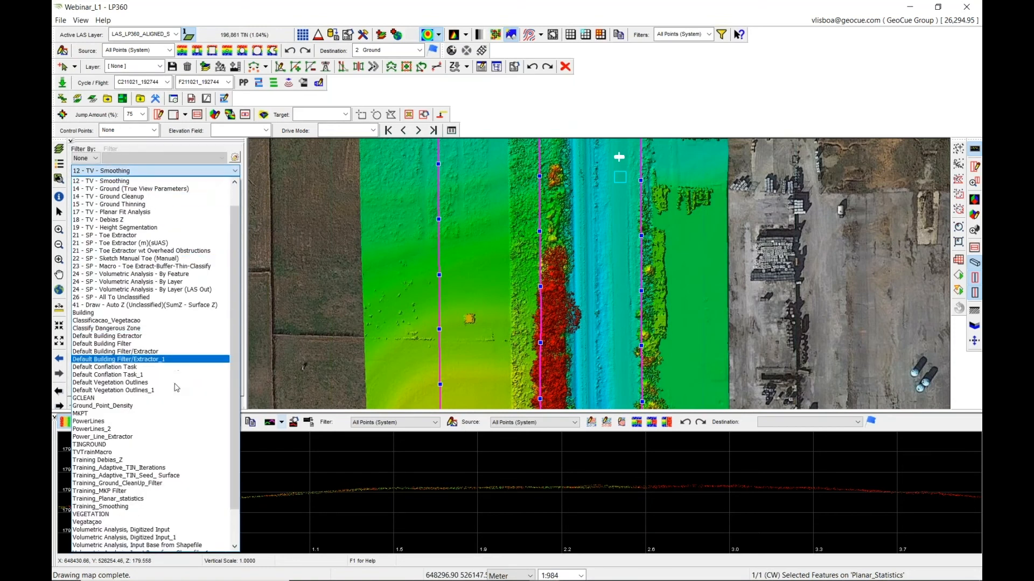
click(155, 499)
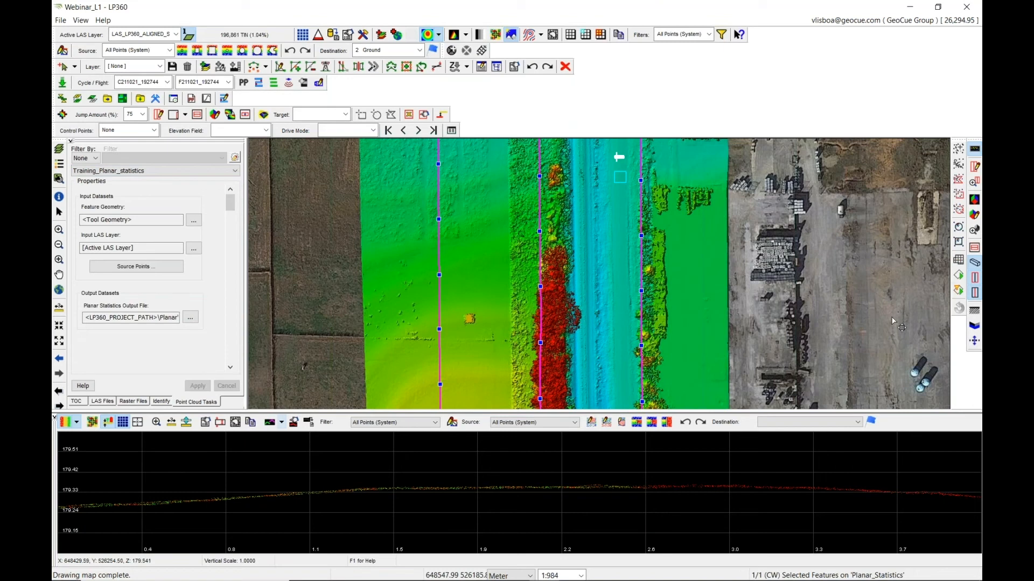
click(959, 289)
click(875, 138)
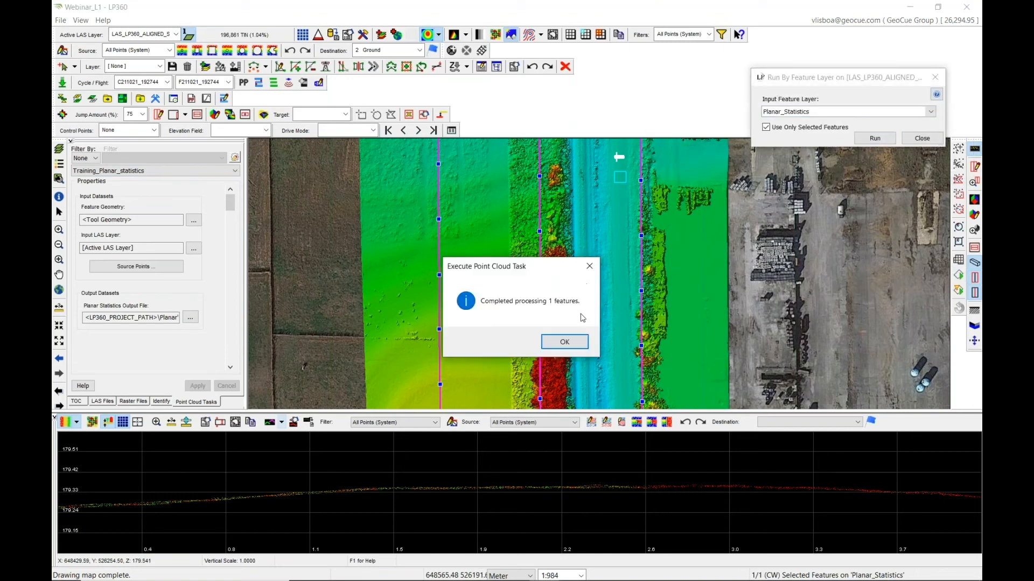
click(575, 343)
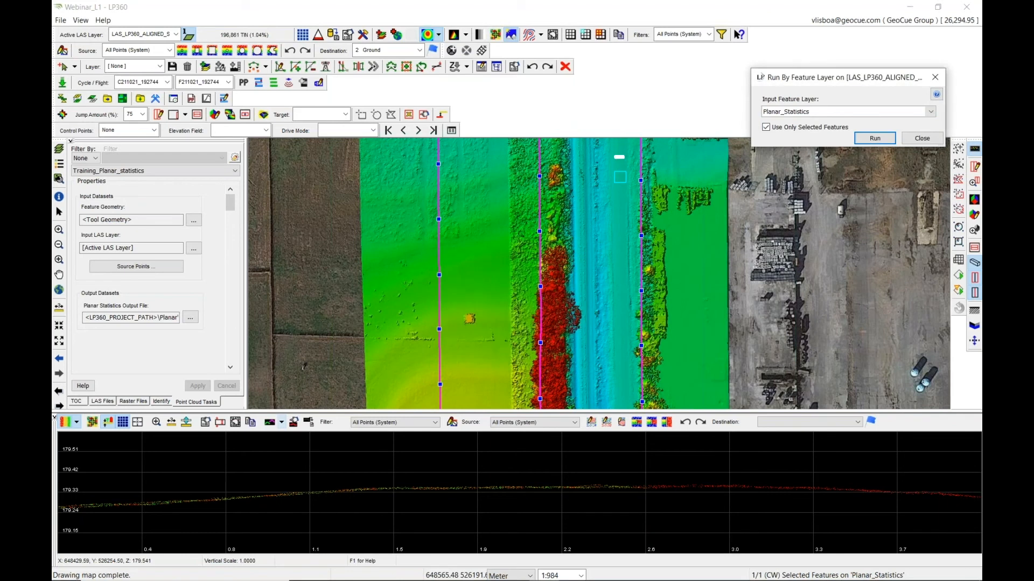
Open the Planar_Statistics attribute table in Feature Analyst and select the new second feature to compare statistics.
click(76, 402)
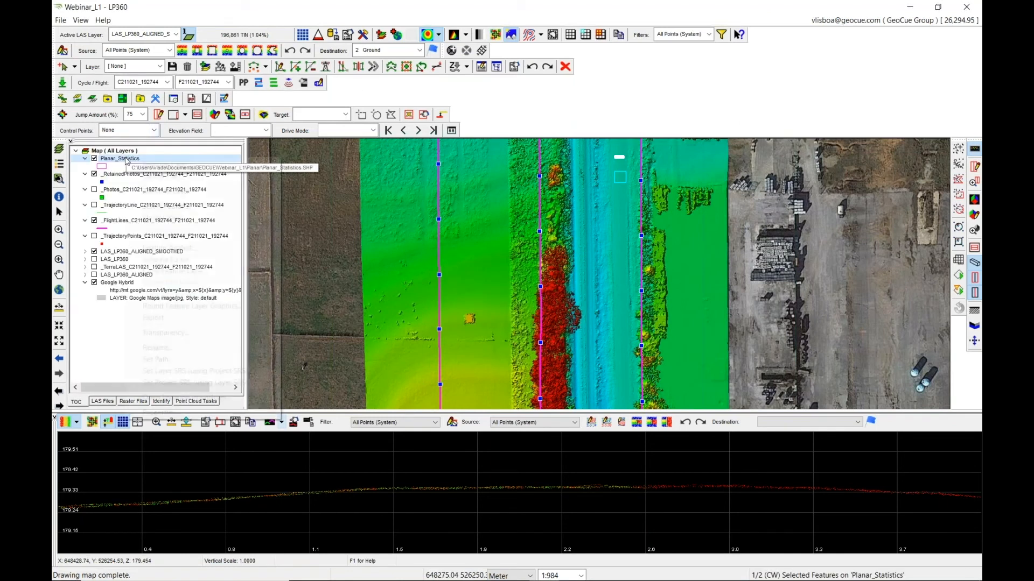
right_click(125, 158)
click(174, 248)
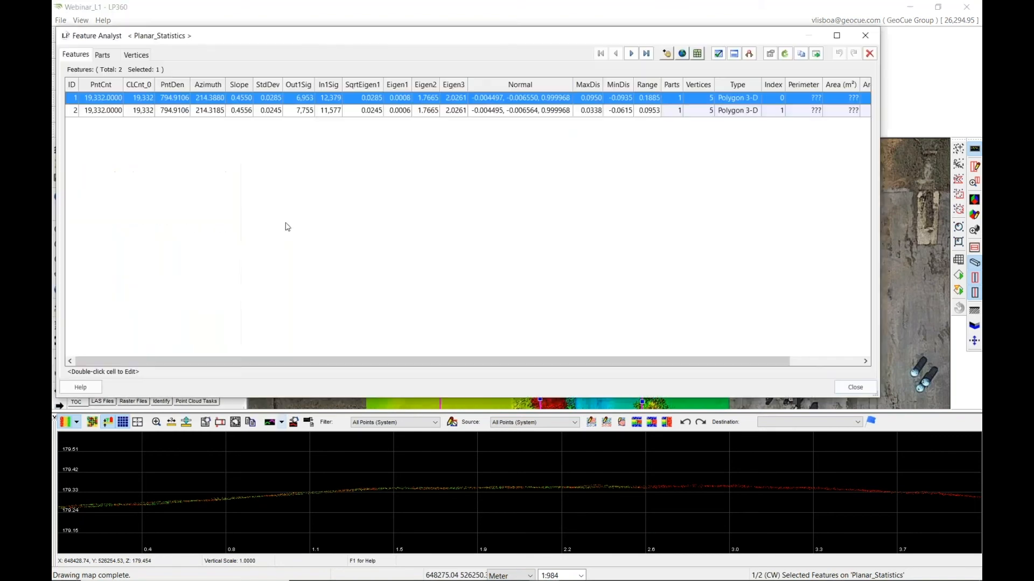
click(654, 111)
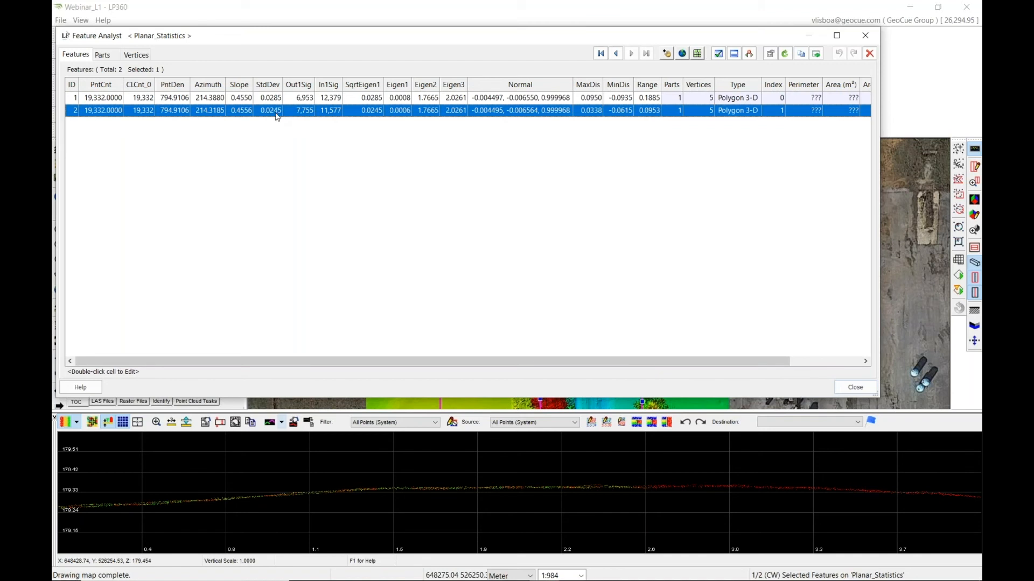
click(867, 36)
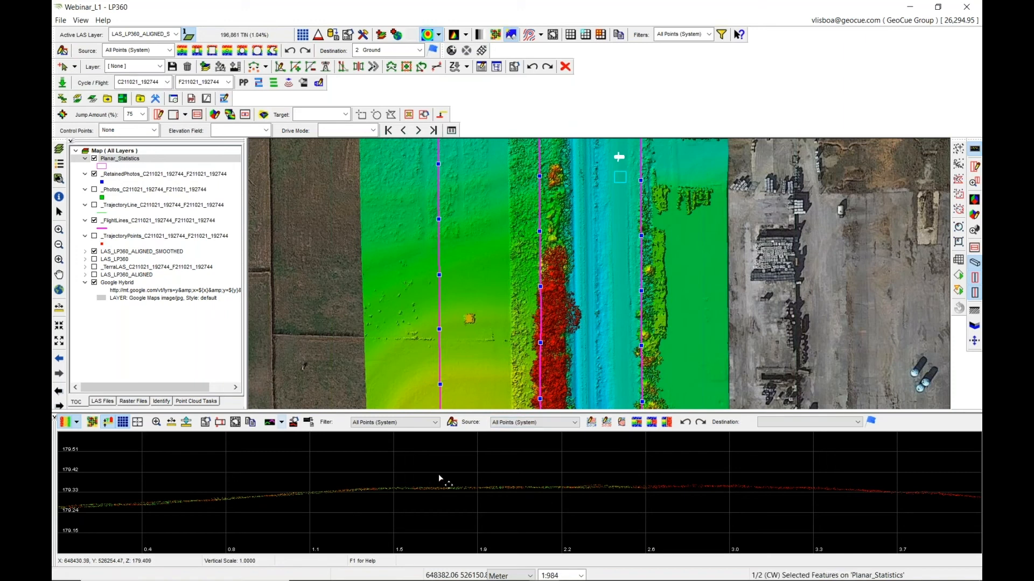
Compare the TerraLAS, smoothed and aligned layers by switching the active LAS layer between them.
click(144, 35)
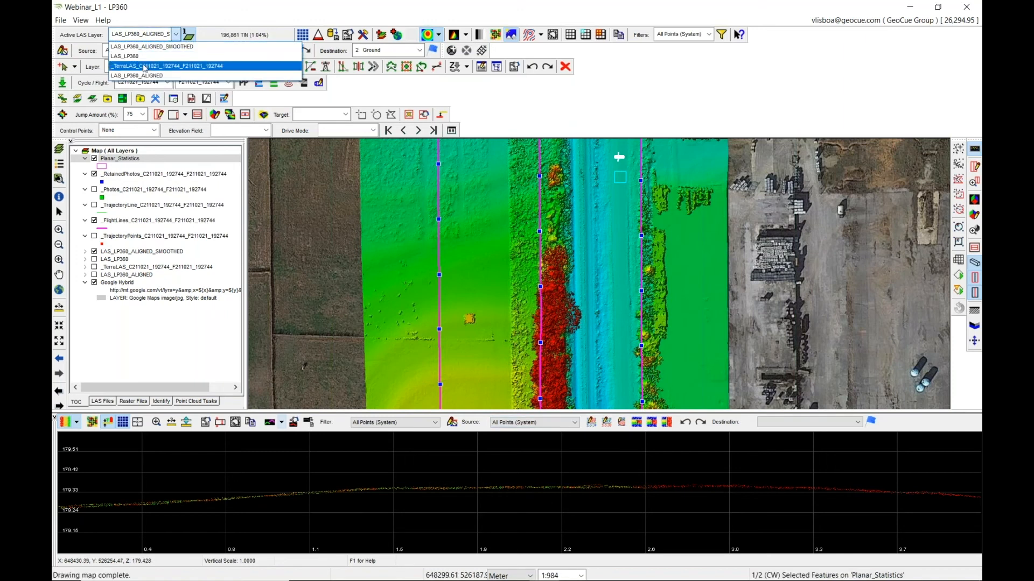
click(145, 67)
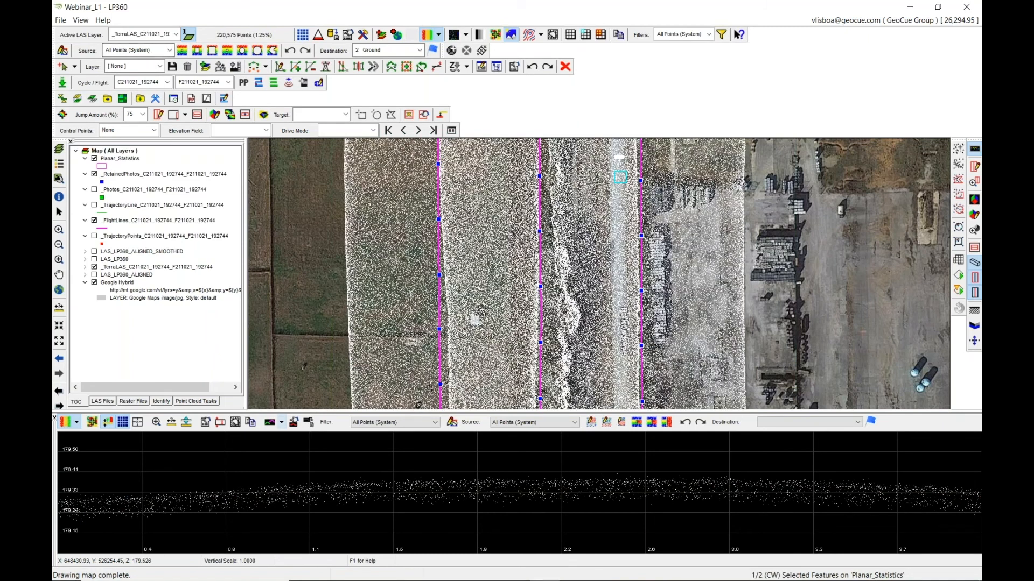
click(136, 35)
click(137, 47)
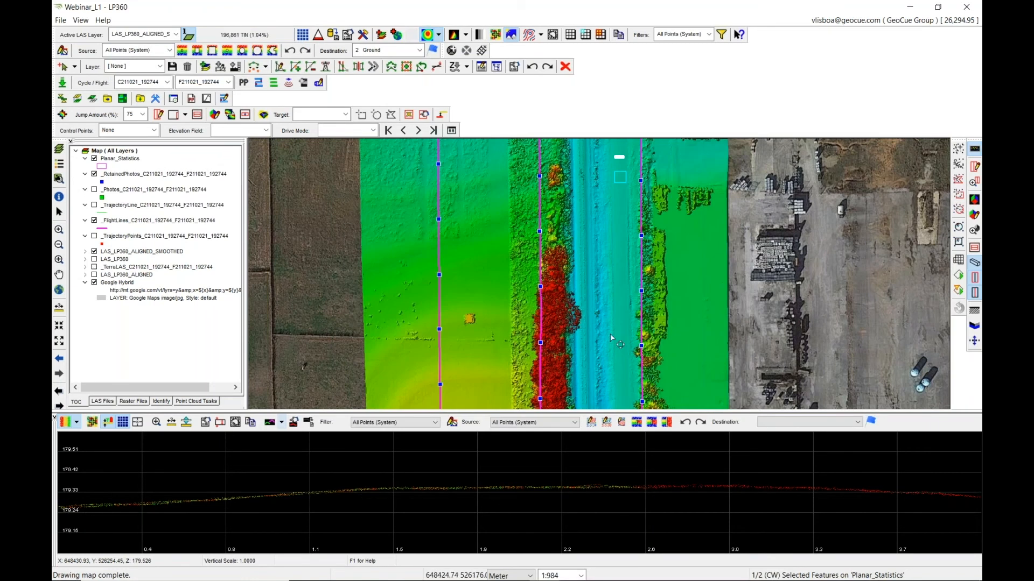
scroll(476, 290, up, 1)
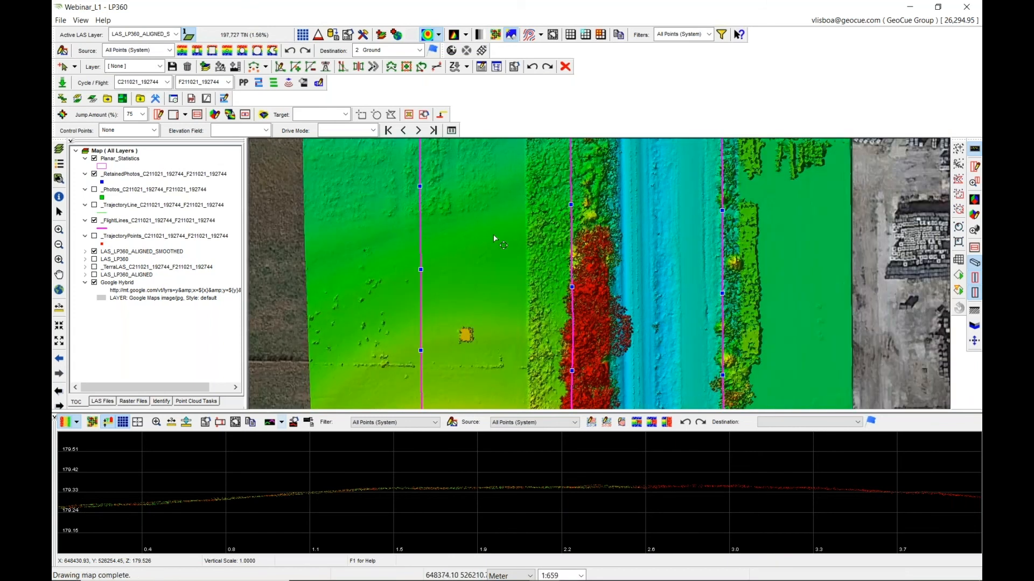
click(176, 34)
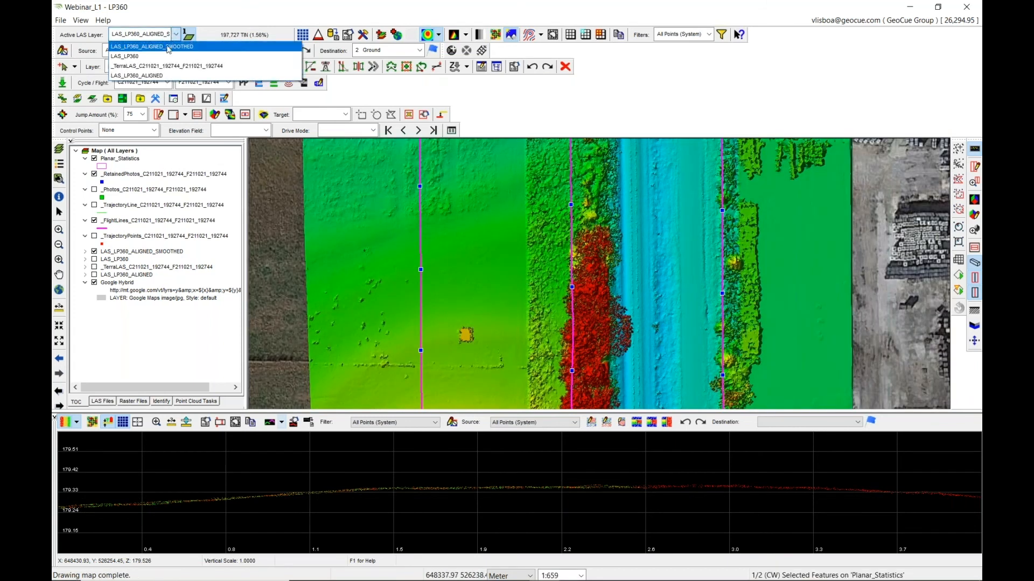
click(164, 75)
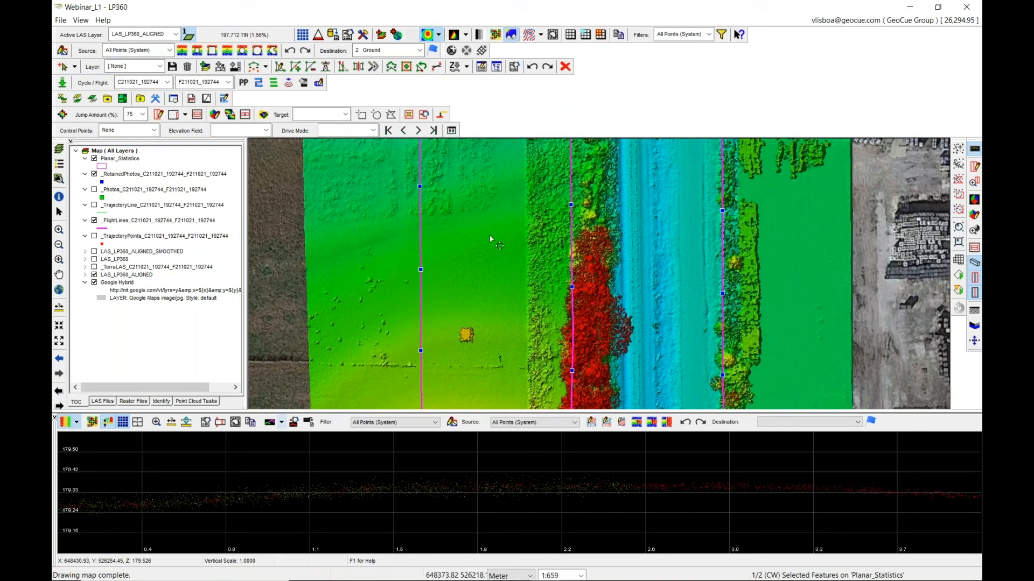
Make LAS_LP360_ALIGNED_SMOOTHED the active LAS layer and zoom to the full extent of the data.
click(143, 34)
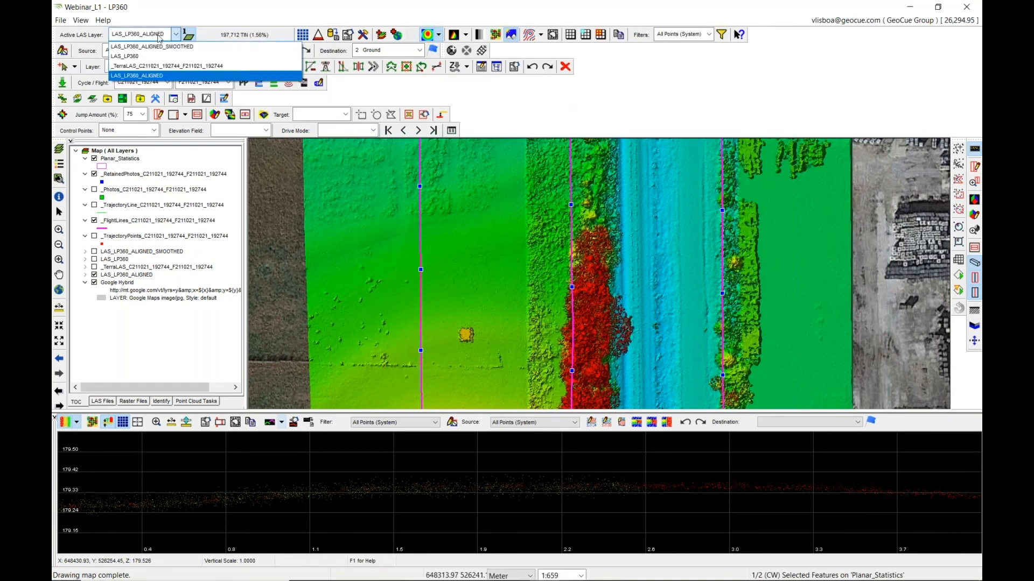
click(159, 50)
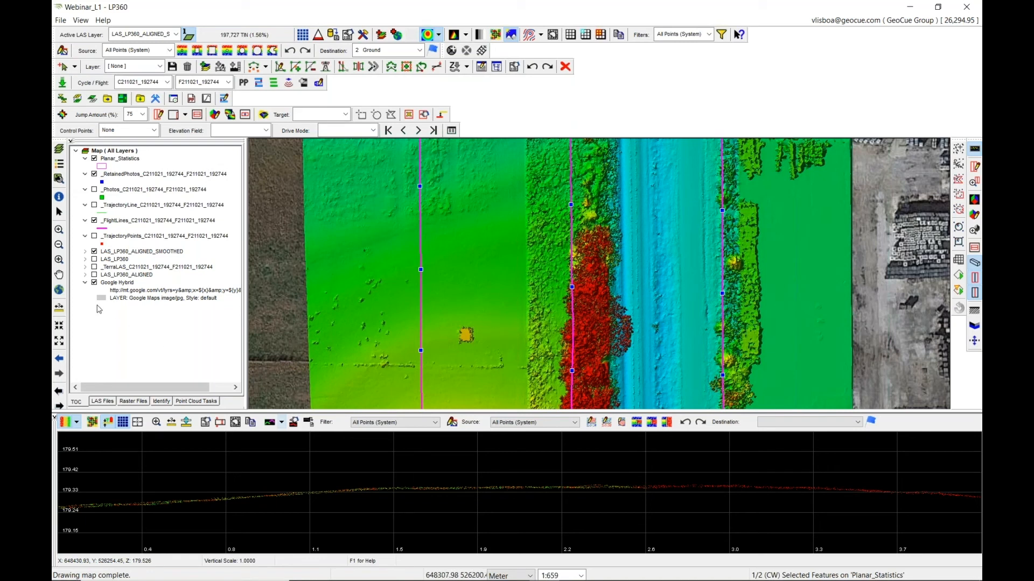
click(59, 290)
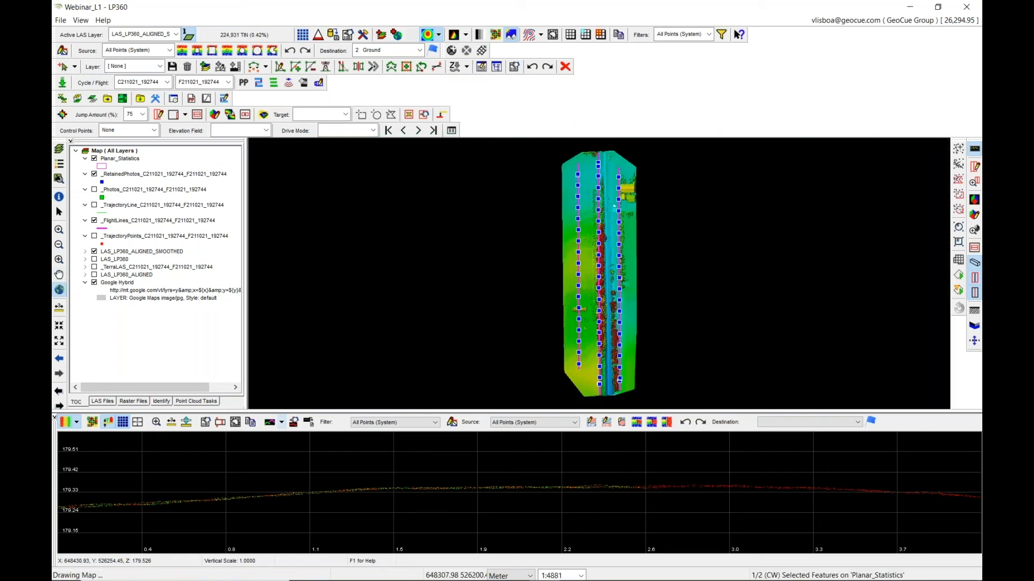
Open the recent L1_Data project, saving the current project first.
click(61, 19)
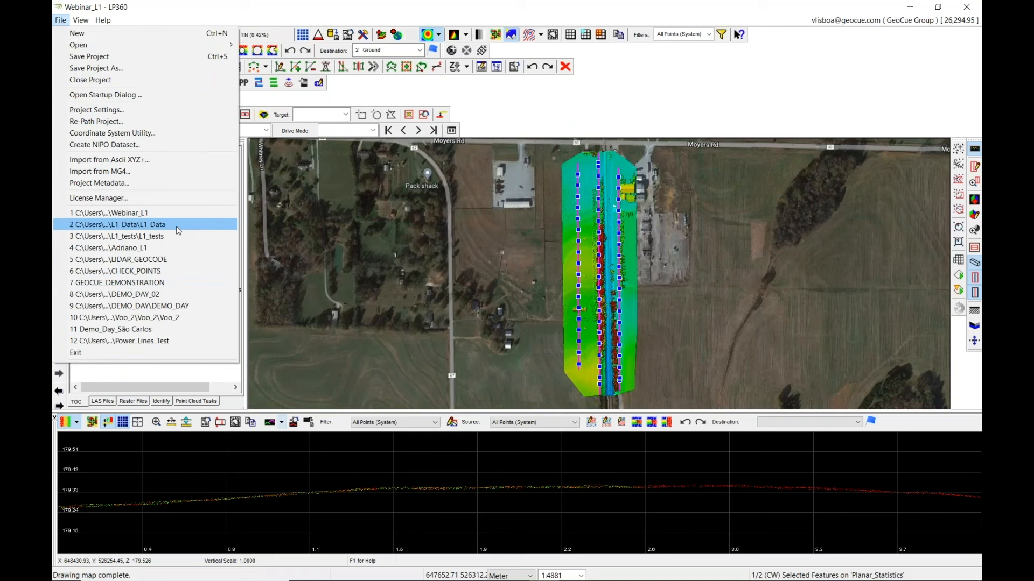
click(179, 230)
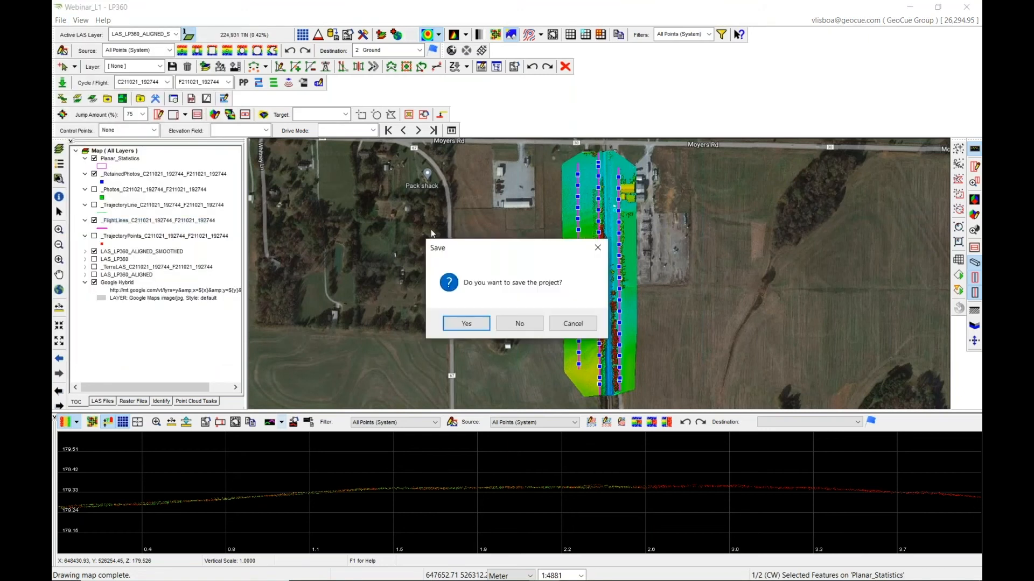
click(467, 322)
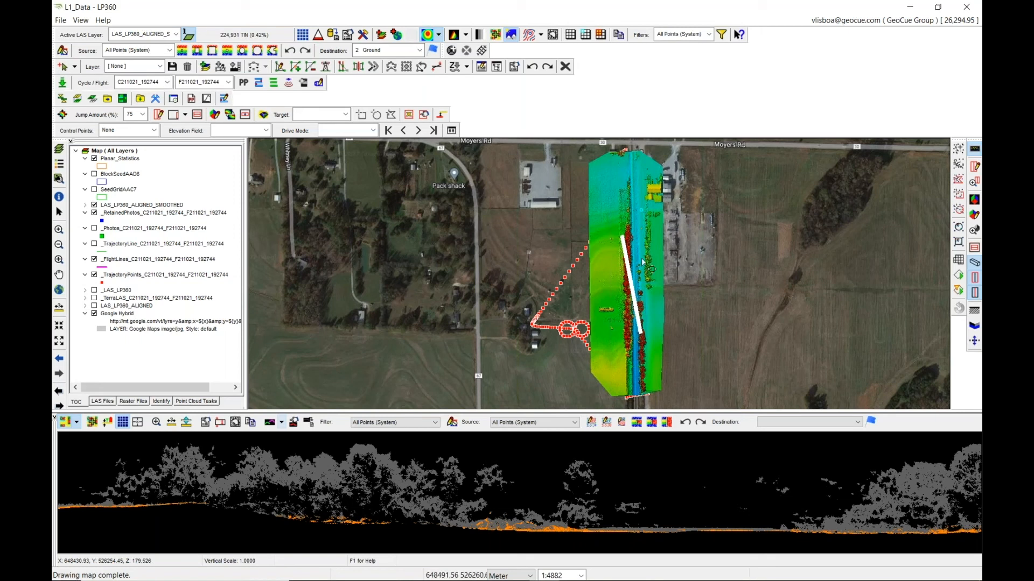
Open the Training_Adaptive_TIN_Iterations point cloud task and select its seed sample distance field.
click(195, 402)
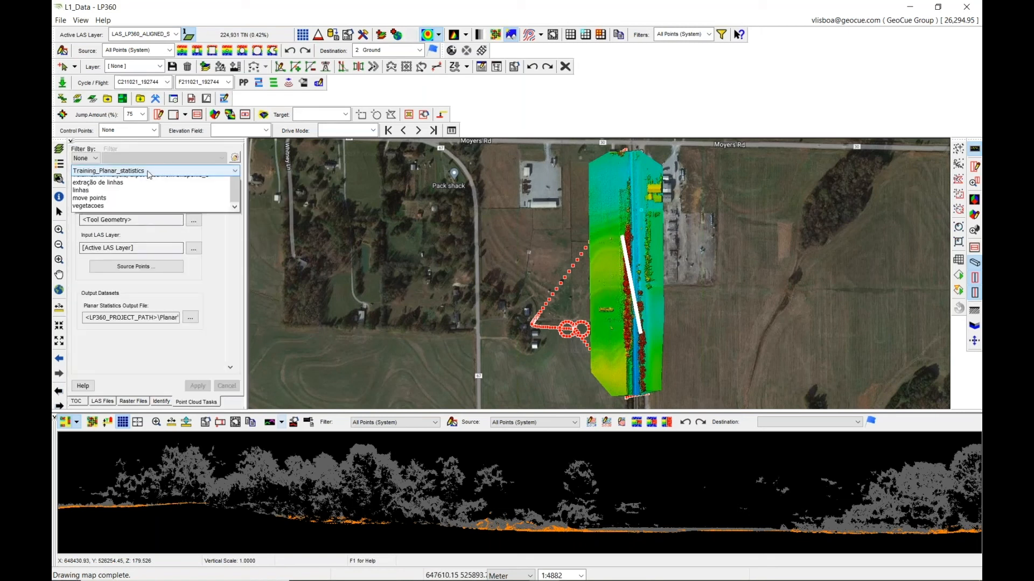
click(147, 171)
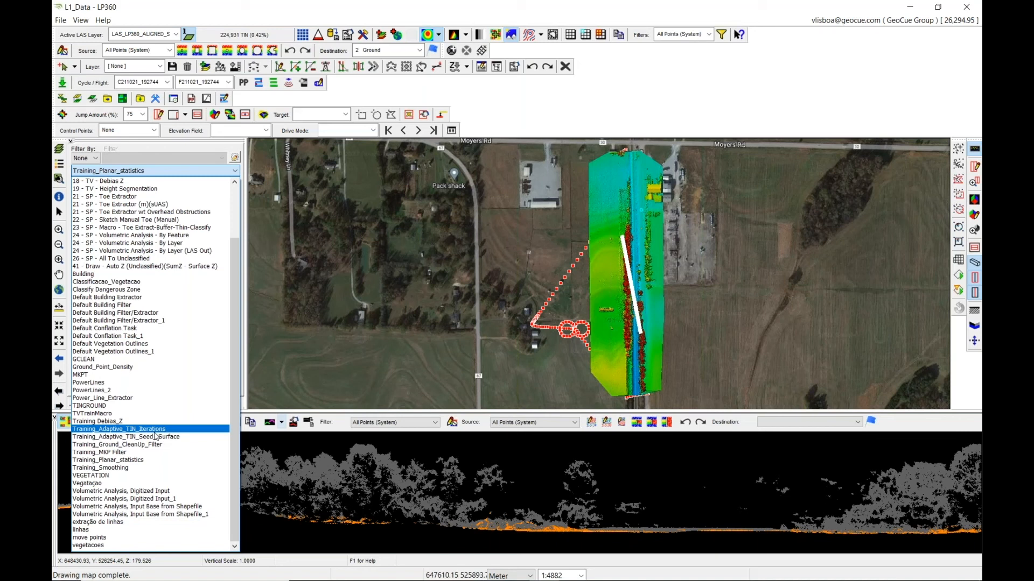
click(186, 429)
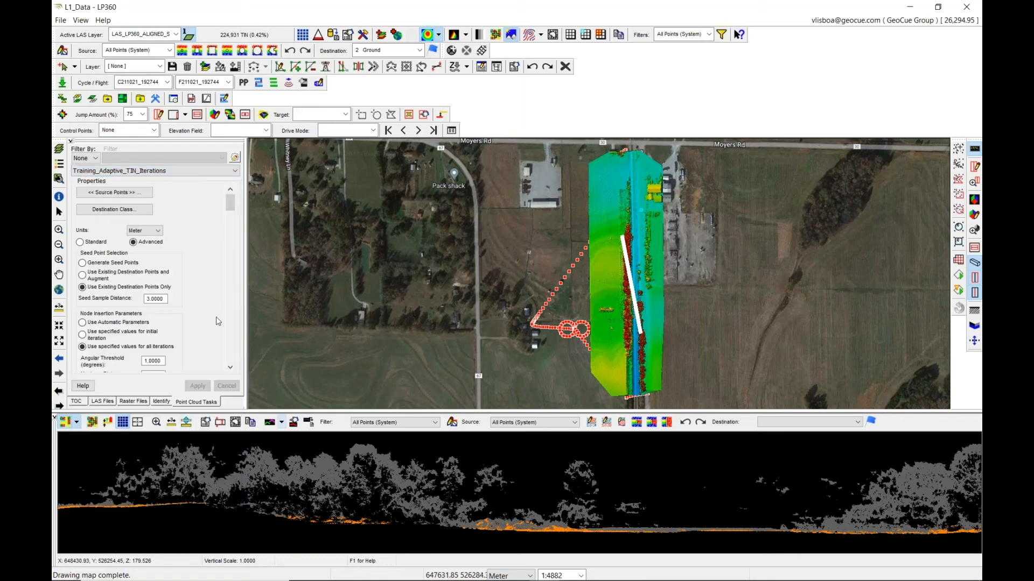
click(152, 299)
double_click(154, 300)
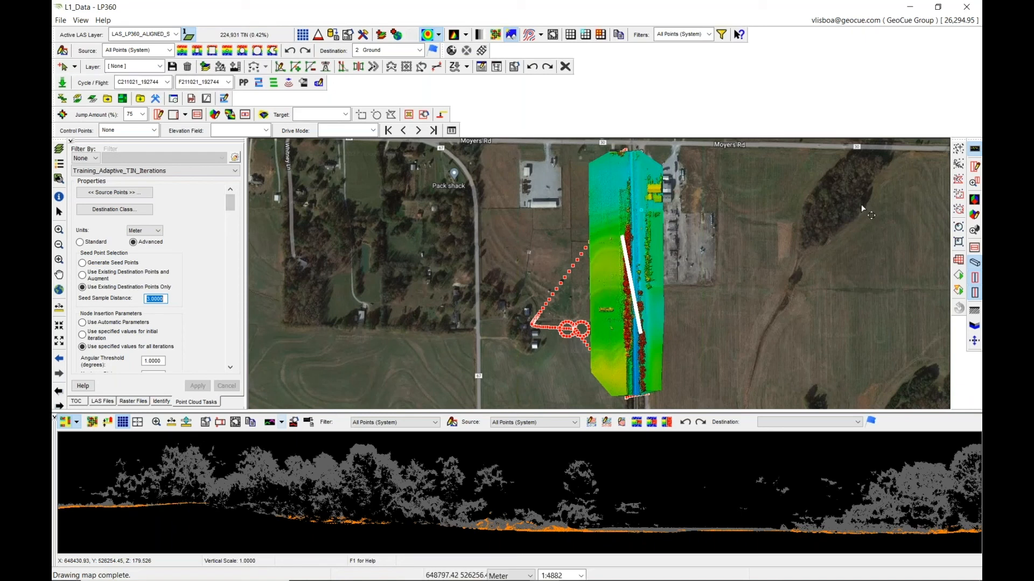
Draw a profile line running along the middle of the strip.
click(975, 165)
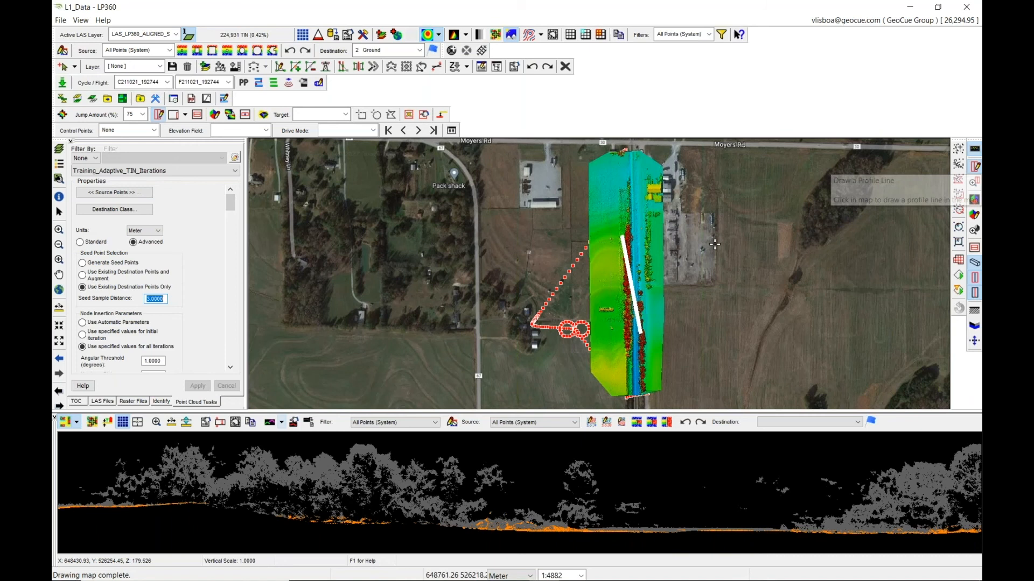
click(627, 229)
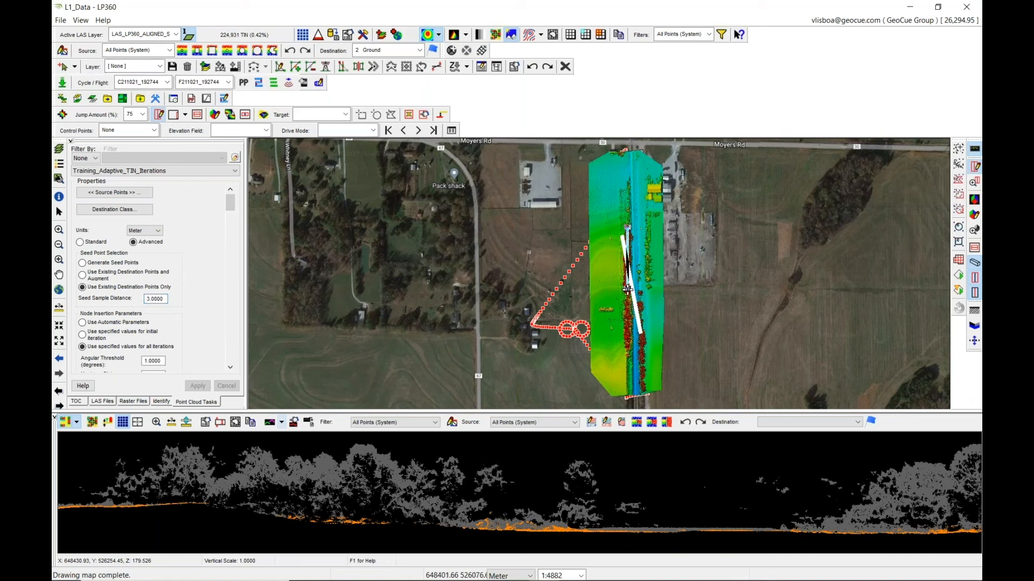
click(627, 280)
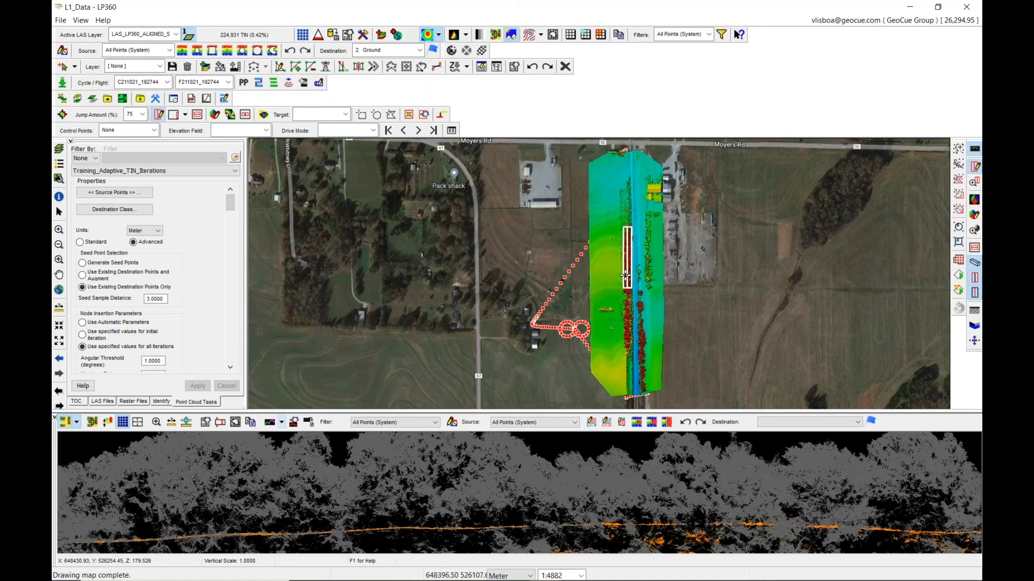
Open a 3D view of a small area around the profile.
click(975, 215)
drag(629, 255, 637, 278)
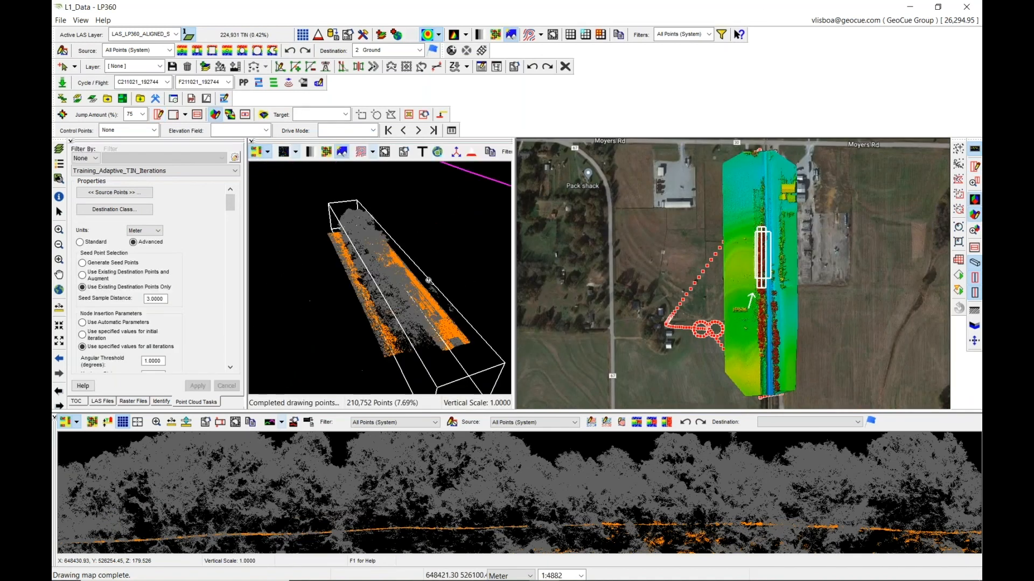
Display the points in the 3D view by classification.
click(268, 152)
click(257, 193)
scroll(382, 281, up, 6)
drag(379, 283, 420, 290)
click(268, 154)
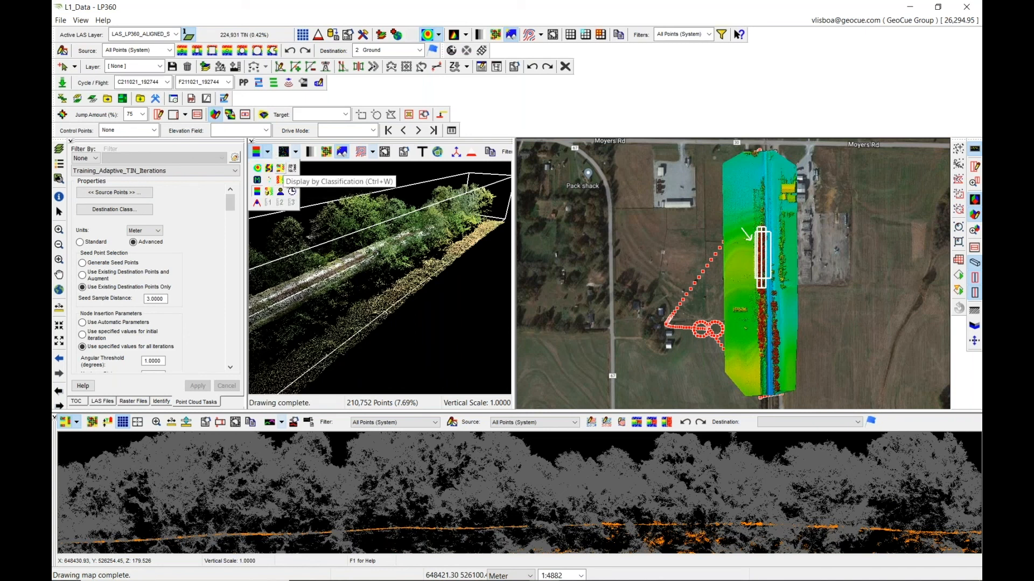
click(280, 168)
drag(401, 245, 397, 247)
Open the Live View classification settings for the smoothed layer and close them again.
click(722, 36)
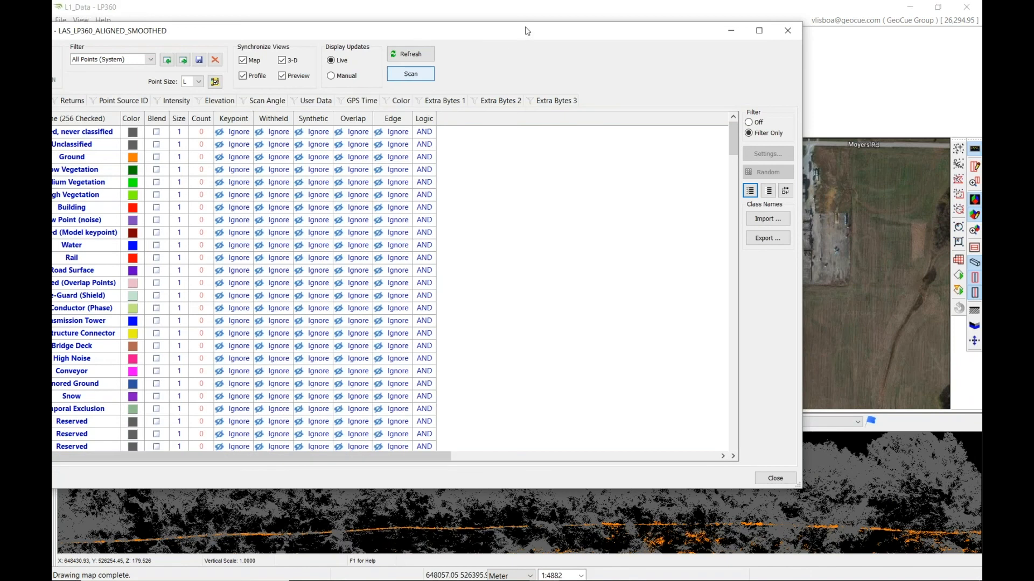
drag(527, 31, 659, 29)
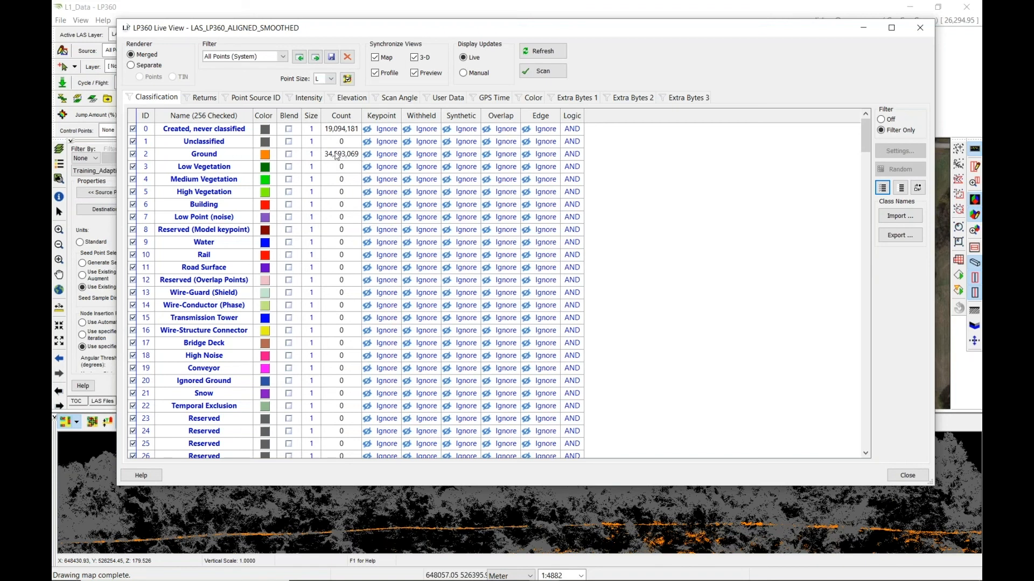
click(919, 30)
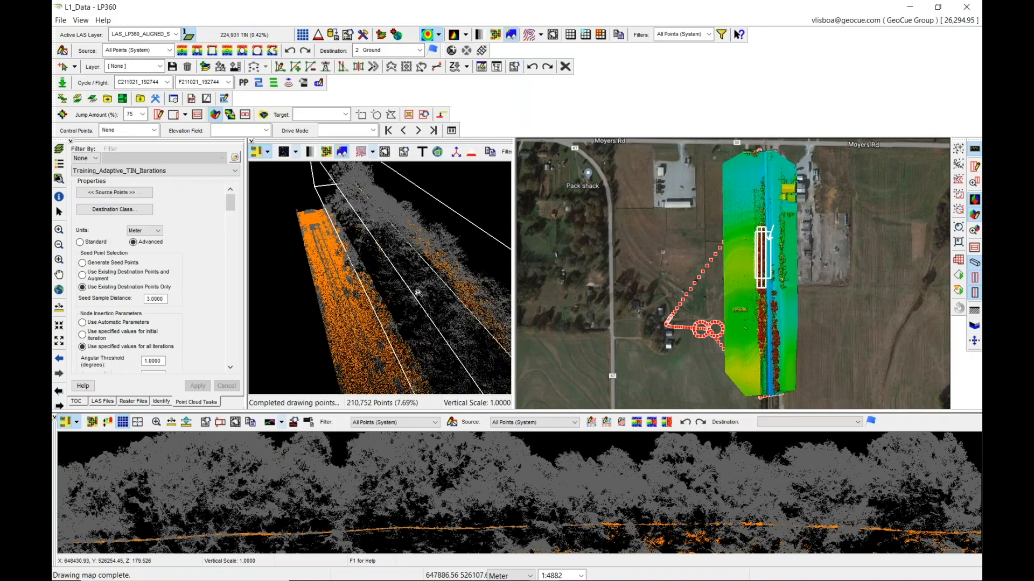
Examine the profile and 3D views by zooming and panning along the strip.
drag(415, 285, 474, 283)
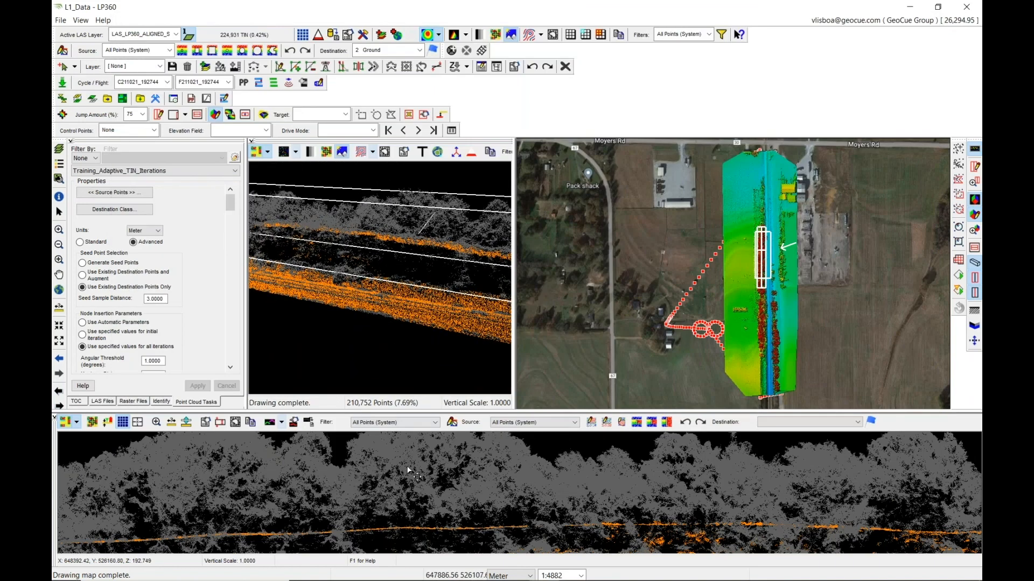
click(156, 422)
click(425, 477)
click(424, 473)
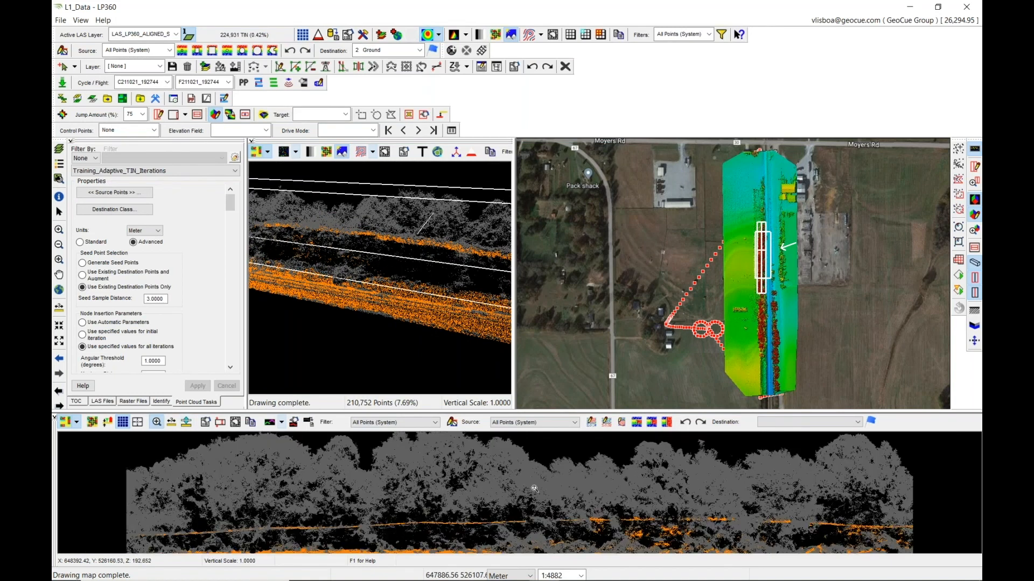
click(187, 423)
click(366, 542)
click(157, 421)
click(497, 507)
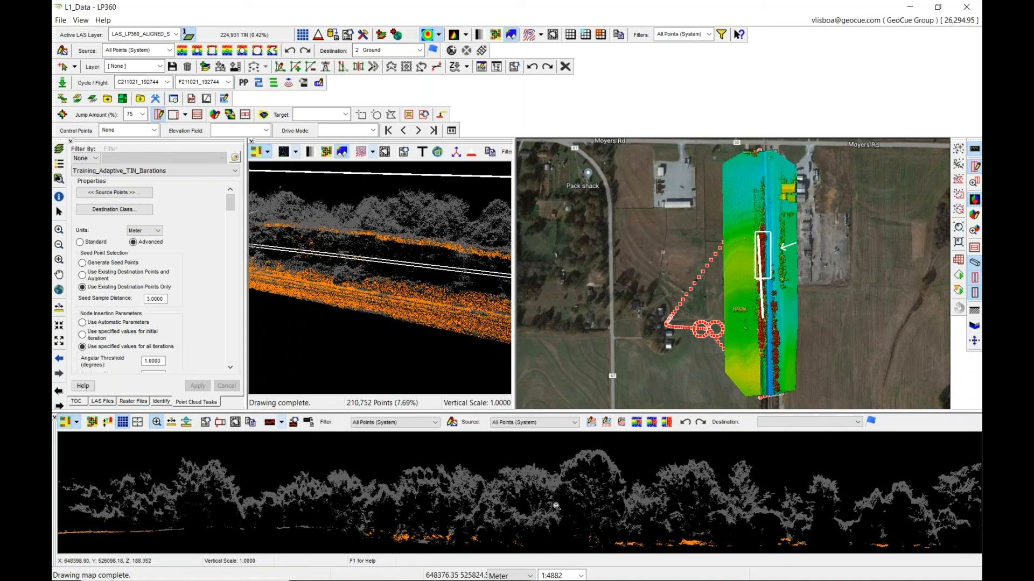
click(604, 491)
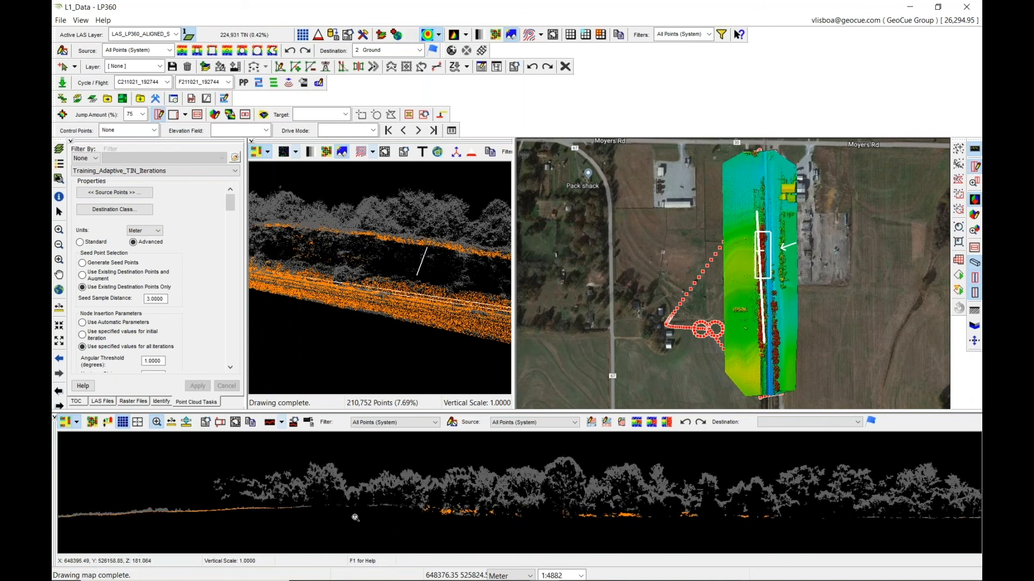
click(439, 497)
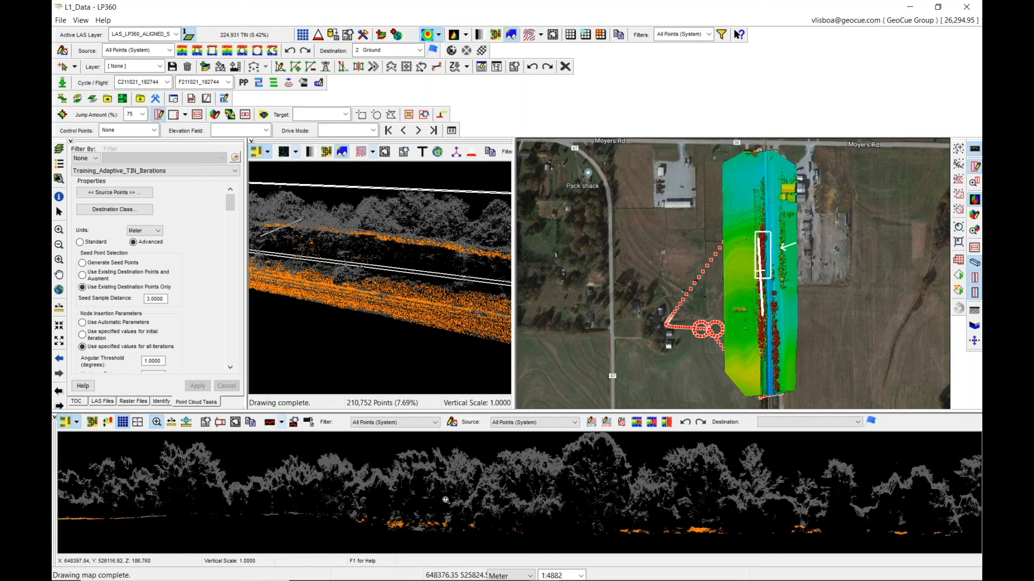
scroll(446, 500, down, 2)
scroll(446, 500, up, 1)
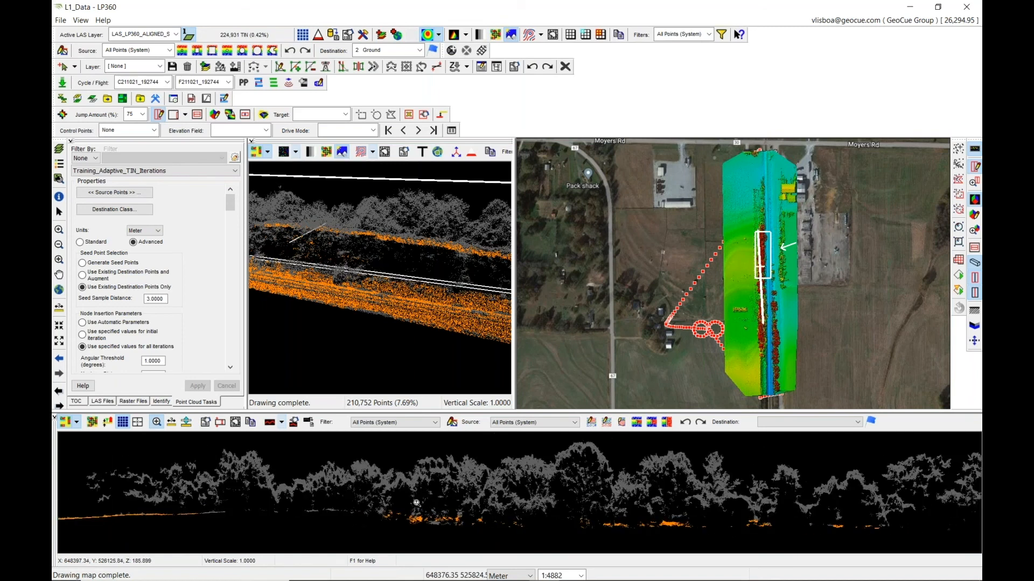
scroll(416, 503, down, 2)
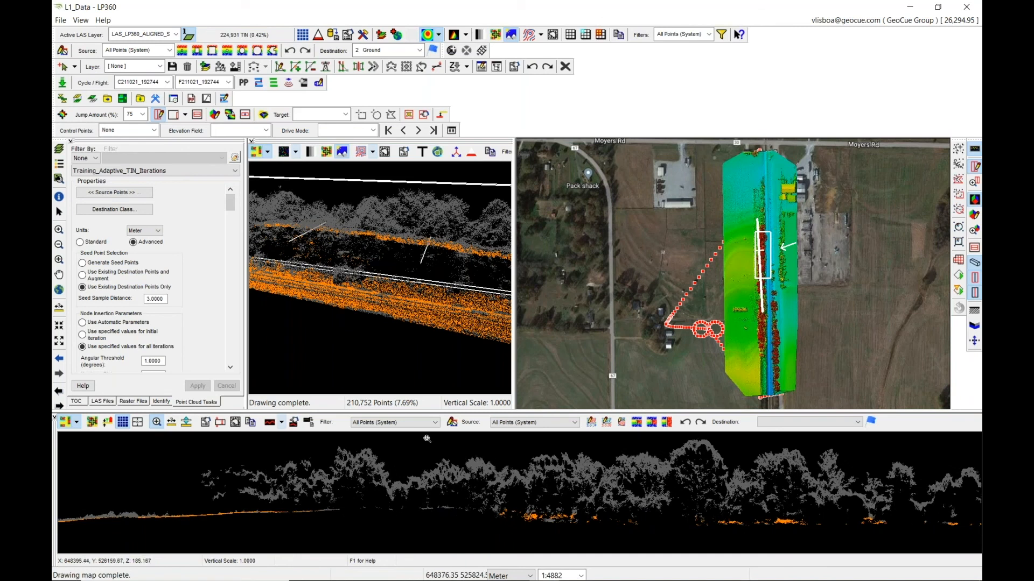
Filter the displayed points to Ground (System) only.
click(708, 34)
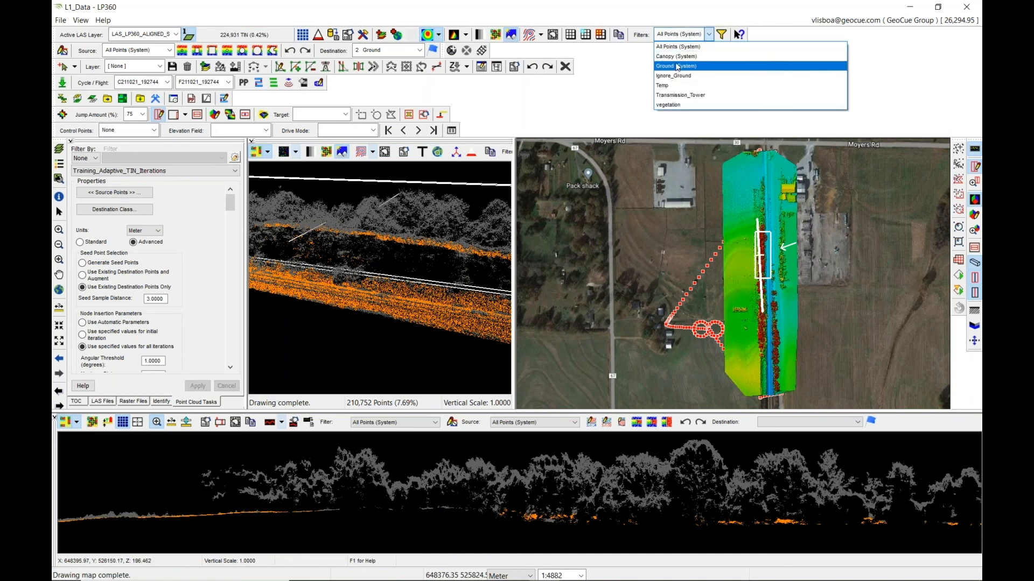
click(681, 66)
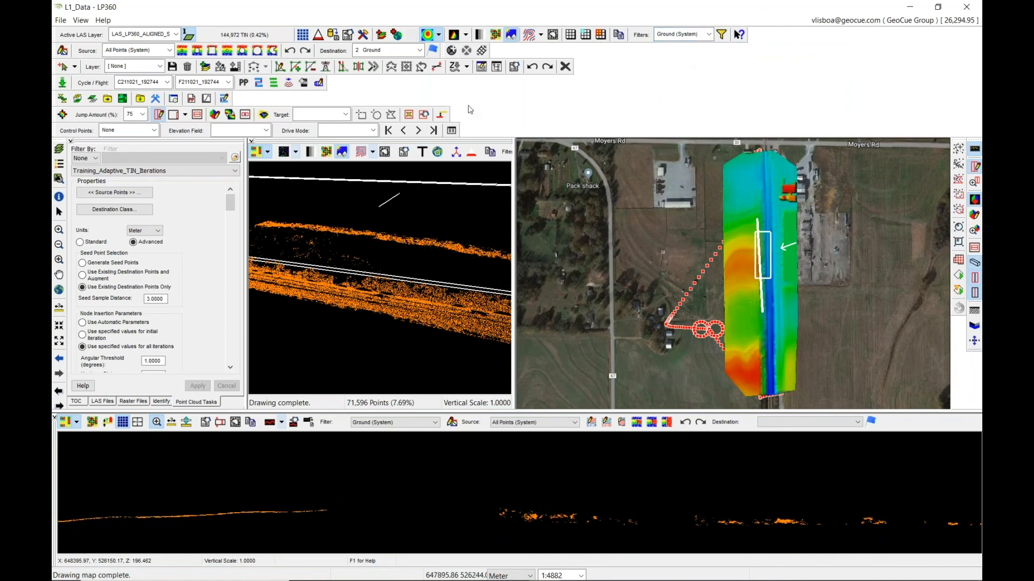
Draw a cross-section profile across the channel inside the profiled area with a profile depth of 1.
click(59, 260)
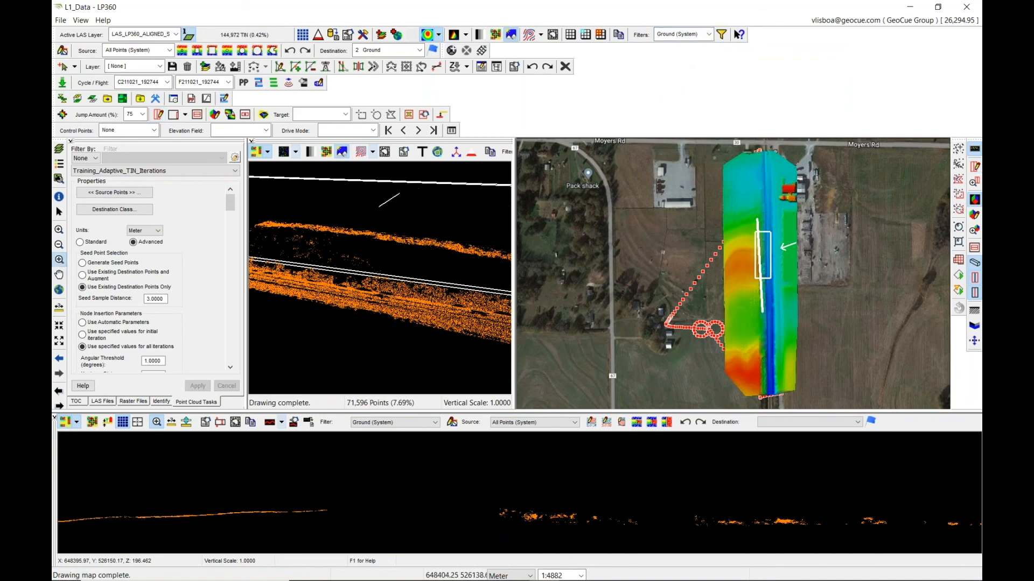
click(763, 263)
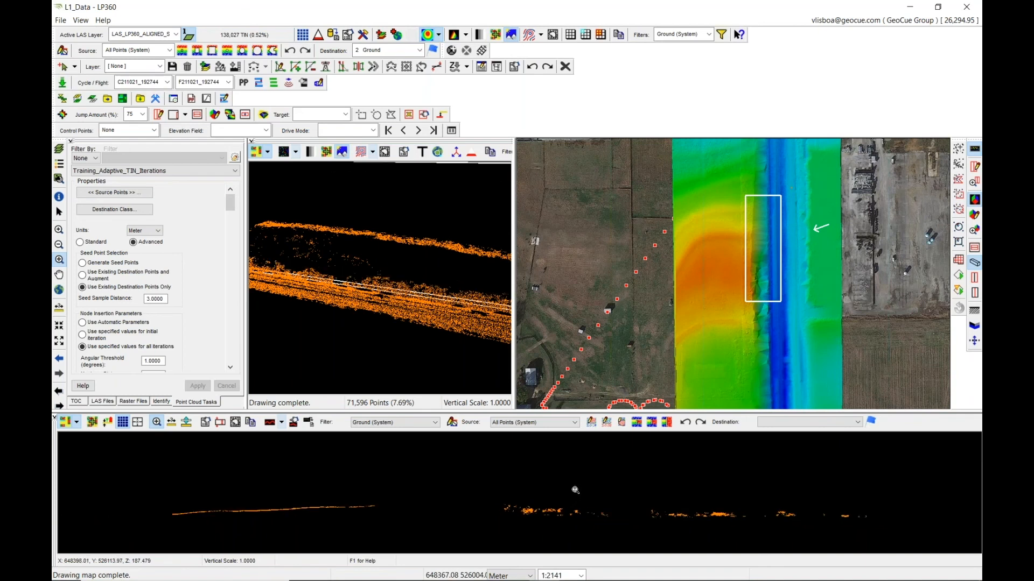
key(Down)
key(Down)
key(Down)
key(Down)
key(Down)
key(Down)
key(Up)
key(Up)
key(Up)
key(Up)
key(Up)
key(Up)
key(Up)
key(Up)
scroll(746, 496, down, 1)
middle_drag(711, 497, 605, 500)
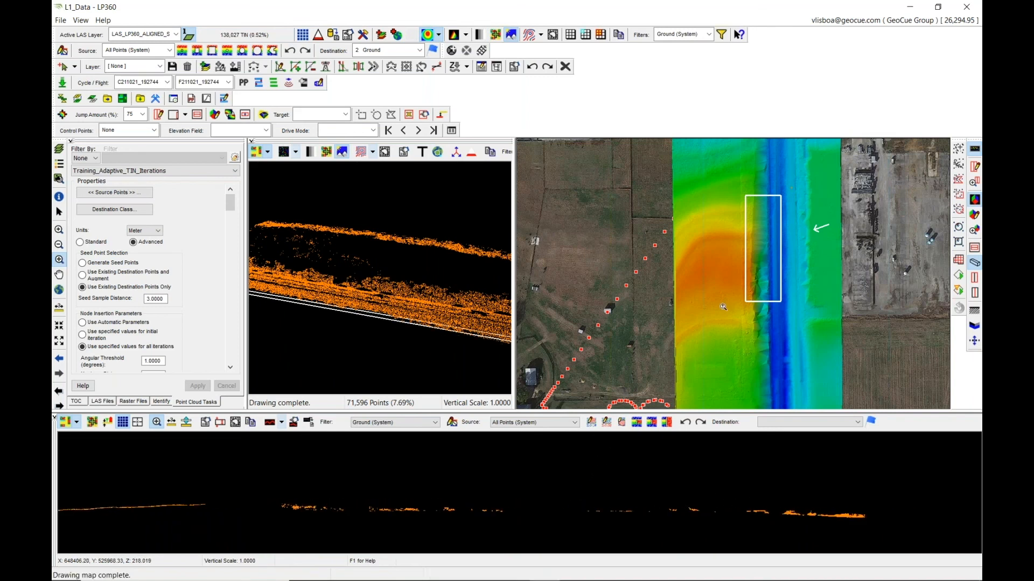
scroll(542, 510, up, 4)
scroll(543, 508, down, 4)
drag(399, 270, 416, 290)
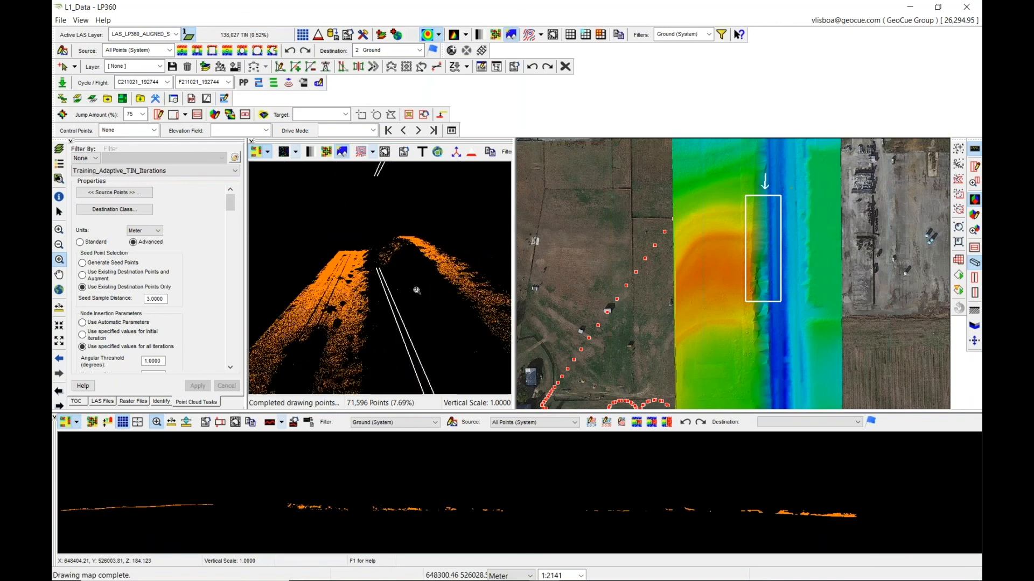
click(974, 166)
click(760, 246)
click(793, 246)
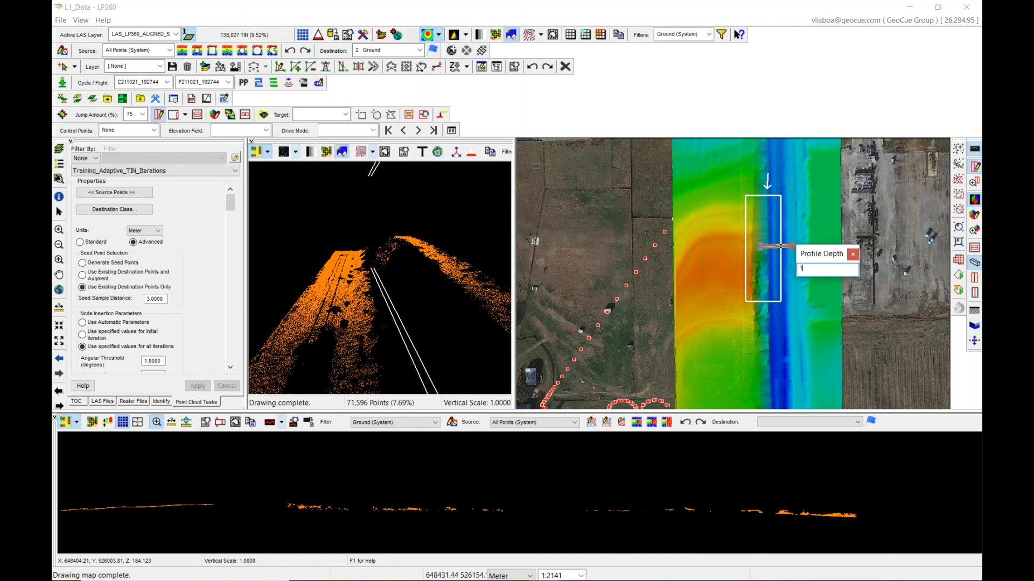
text(1)
key(Return)
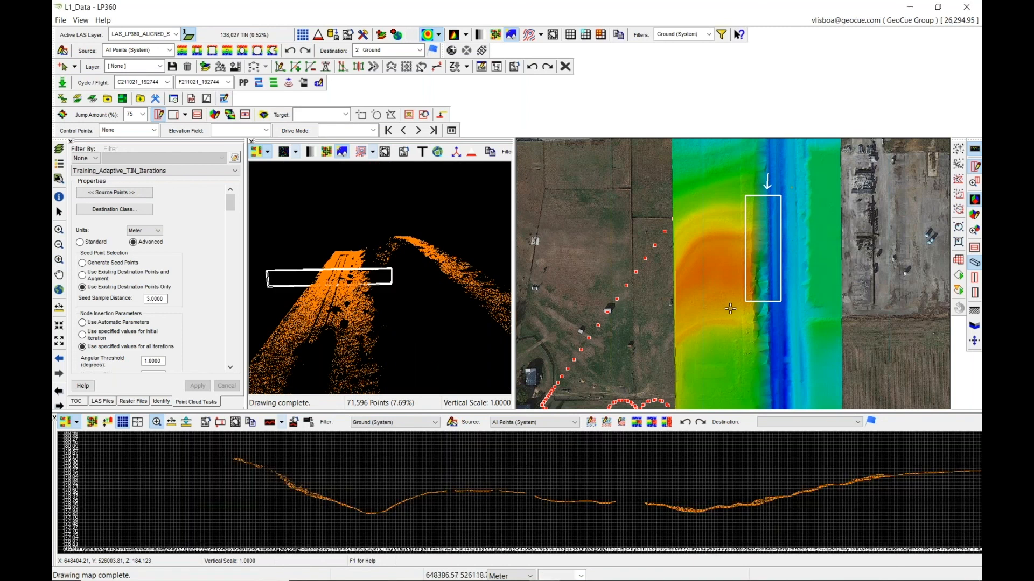
Step the cross-section profile along the channel to inspect the ground surface.
click(975, 293)
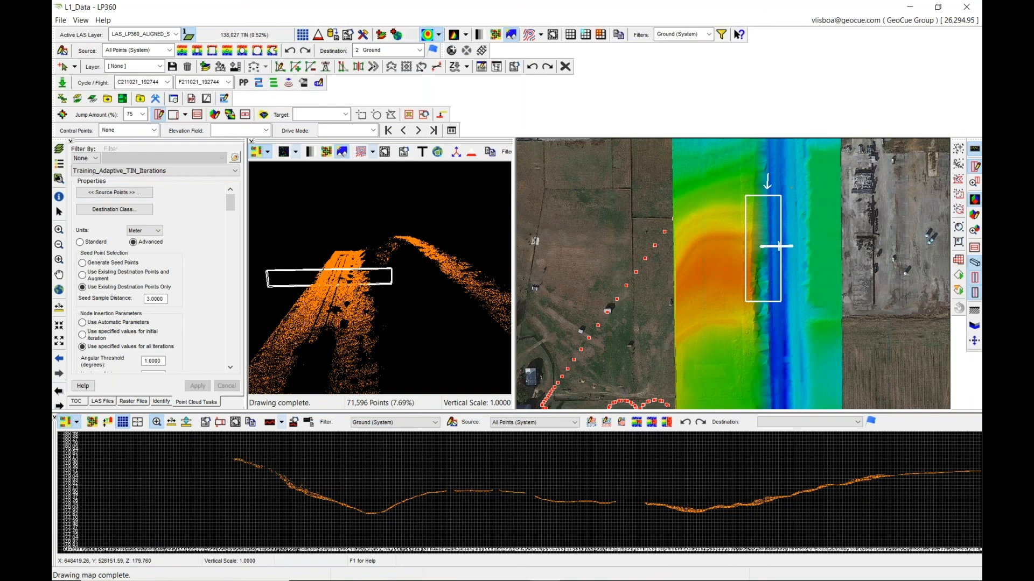
scroll(515, 479, up, 3)
scroll(516, 481, down, 5)
scroll(516, 481, up, 5)
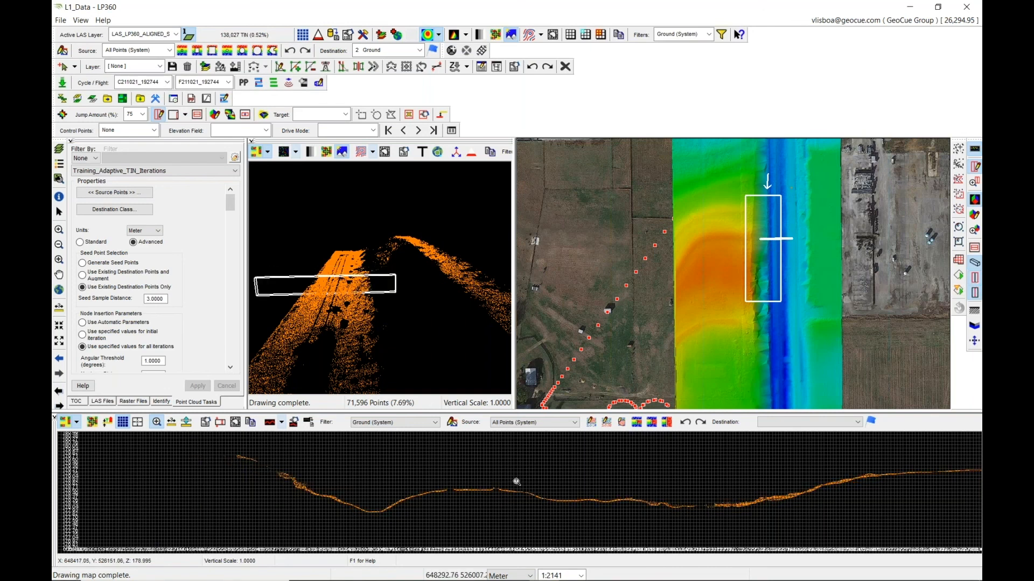
scroll(516, 482, up, 3)
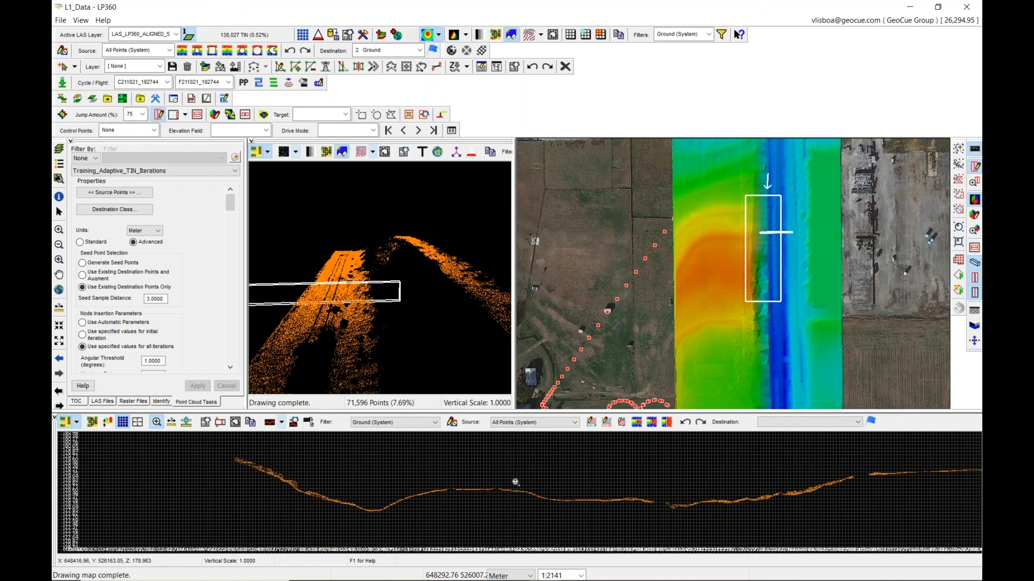
Set the cross-section profile depth to 2.
drag(458, 504, 464, 533)
drag(448, 478, 436, 507)
middle_drag(443, 502, 614, 503)
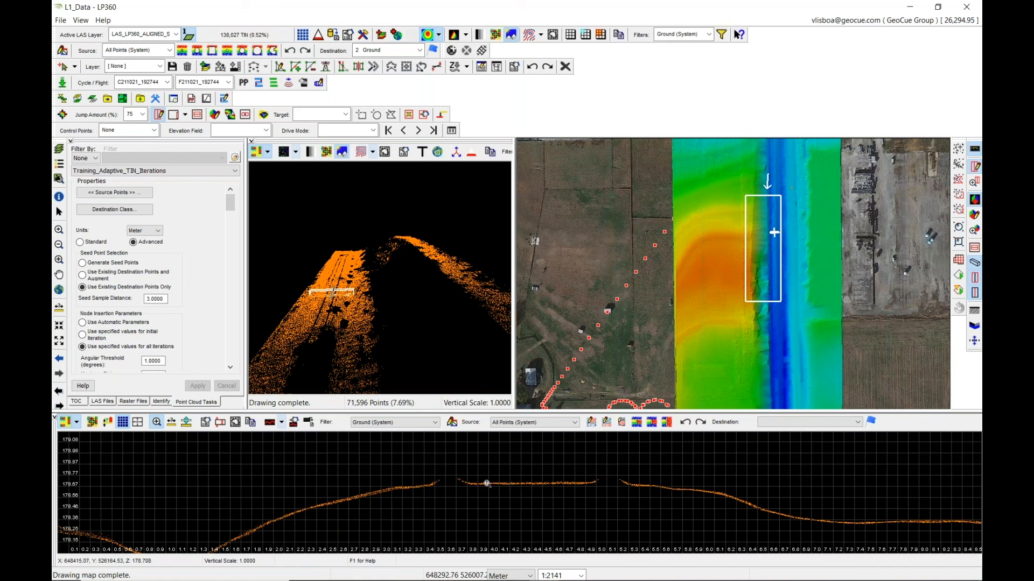
click(220, 422)
text(2)
key(Return)
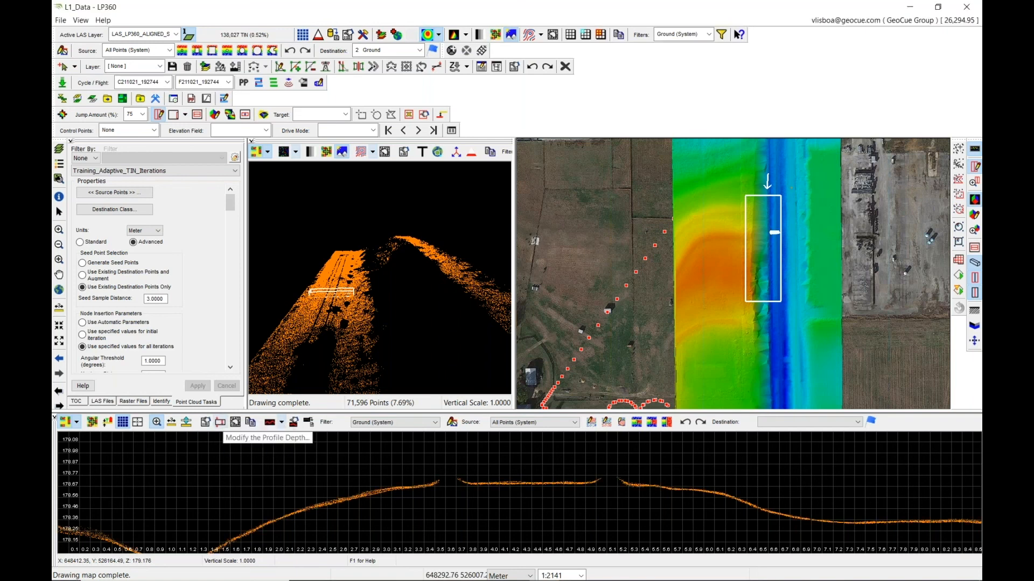
Step the 2-deep profile along the channel, zooming the profile view to inspect the ground surface.
scroll(452, 484, down, 2)
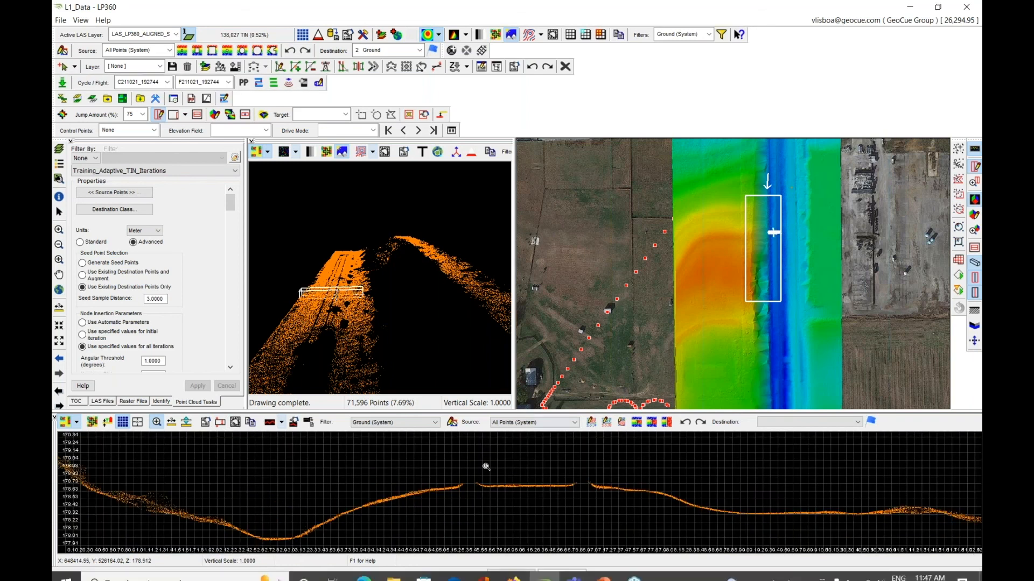
key(Up)
key(Up)
key(Up)
key(Up)
key(Up)
key(Up)
key(Up)
key(Up)
key(Up)
key(Up)
key(Up)
key(Up)
key(Up)
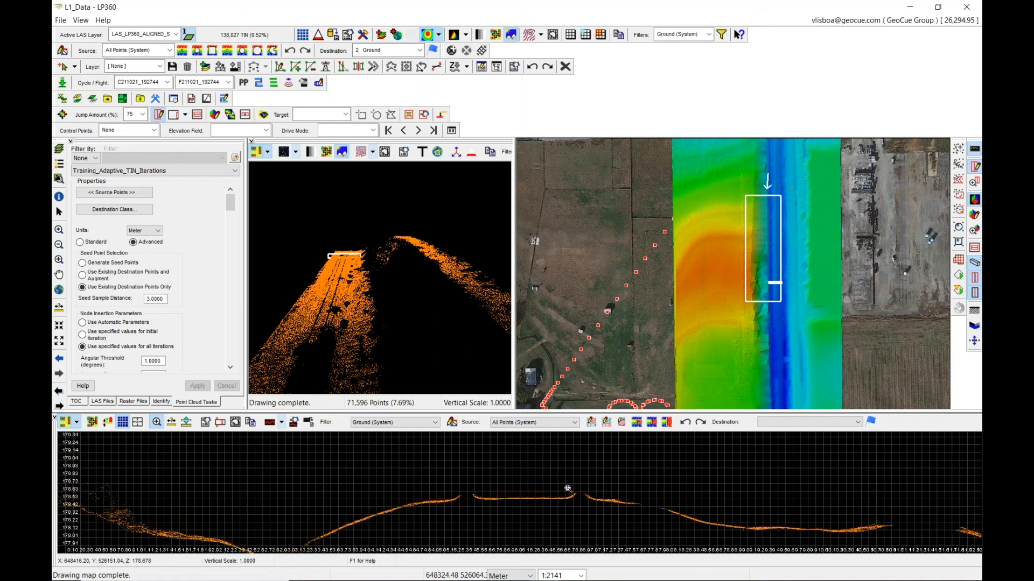
key(Up)
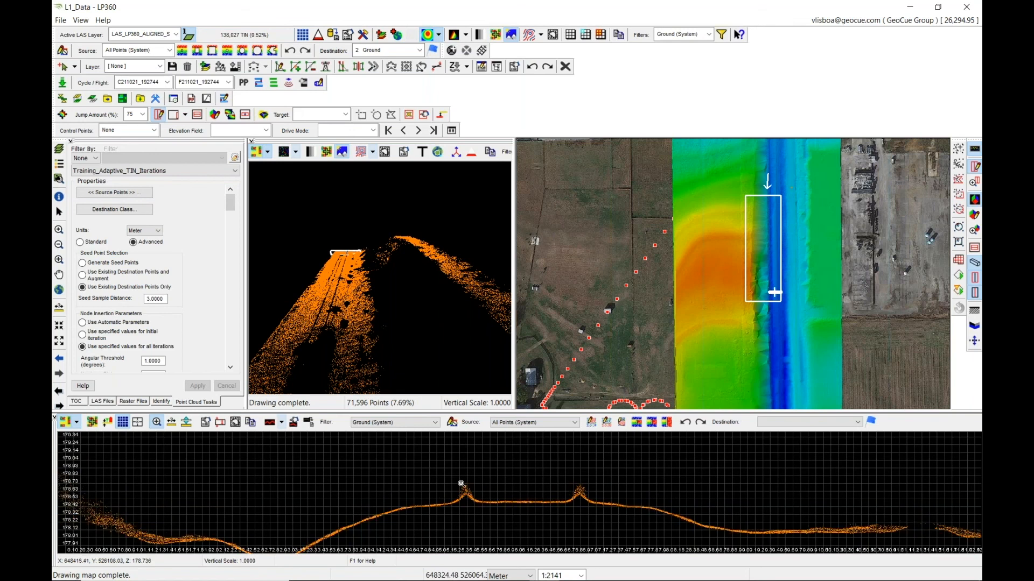
scroll(471, 496, up, 3)
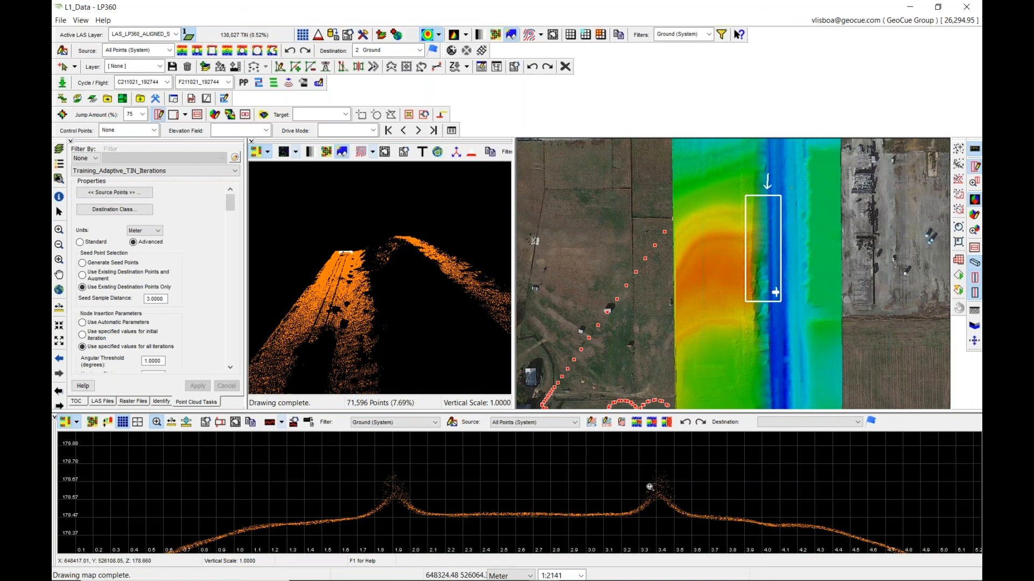
scroll(649, 488, down, 3)
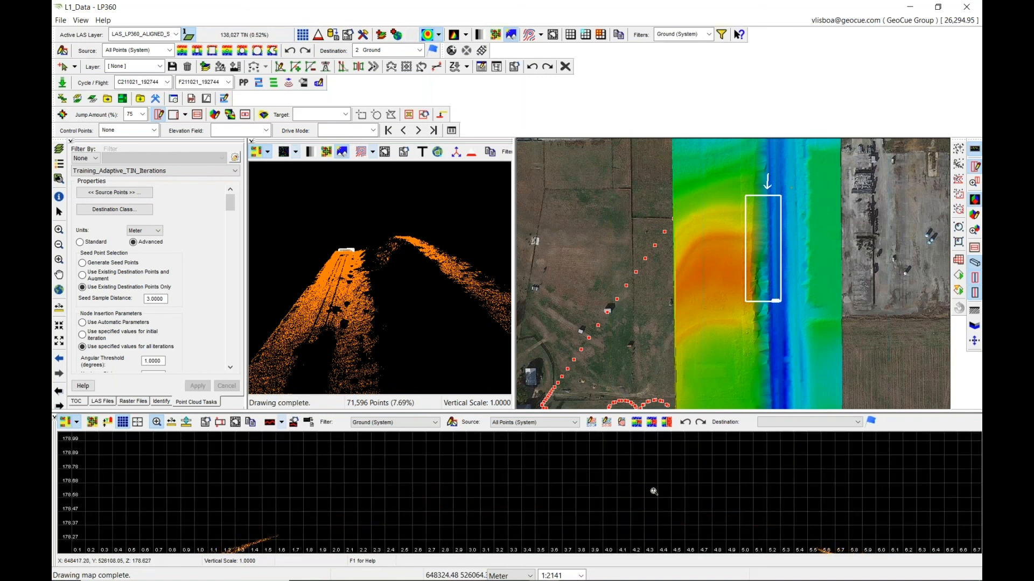
scroll(610, 496, down, 3)
key(Up)
key(Up)
key(Up)
key(Up)
key(Up)
key(Up)
key(Up)
key(Up)
key(Up)
key(Up)
key(Up)
mouse_move(450, 270)
mouse_down()
mouse_move(377, 275)
mouse_move(420, 266)
mouse_move(399, 285)
mouse_move(430, 273)
mouse_move(425, 242)
mouse_move(437, 260)
mouse_up()
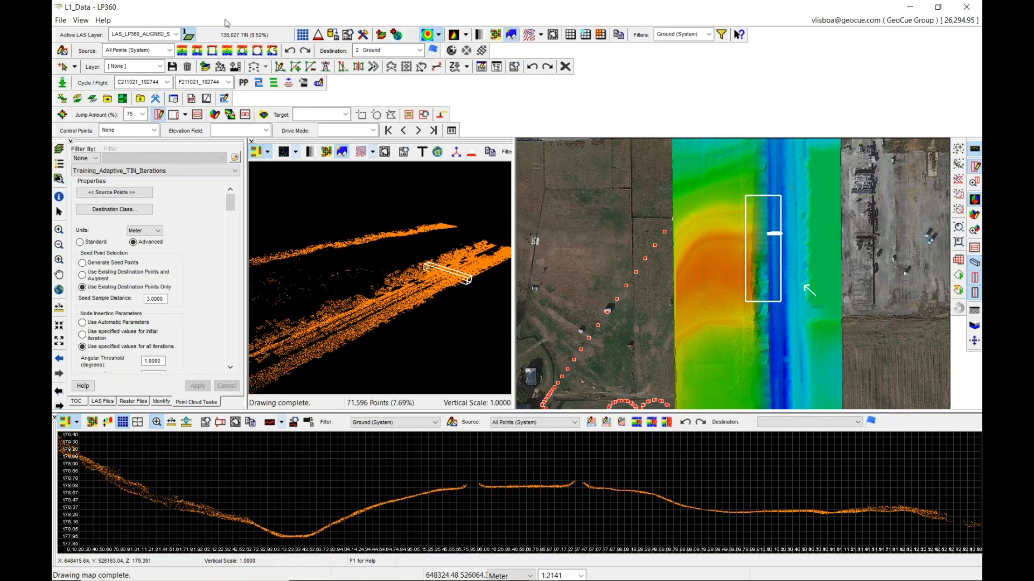
Browse the Export Wizard's LAS version, export format and Surface export options, then cancel it.
click(334, 34)
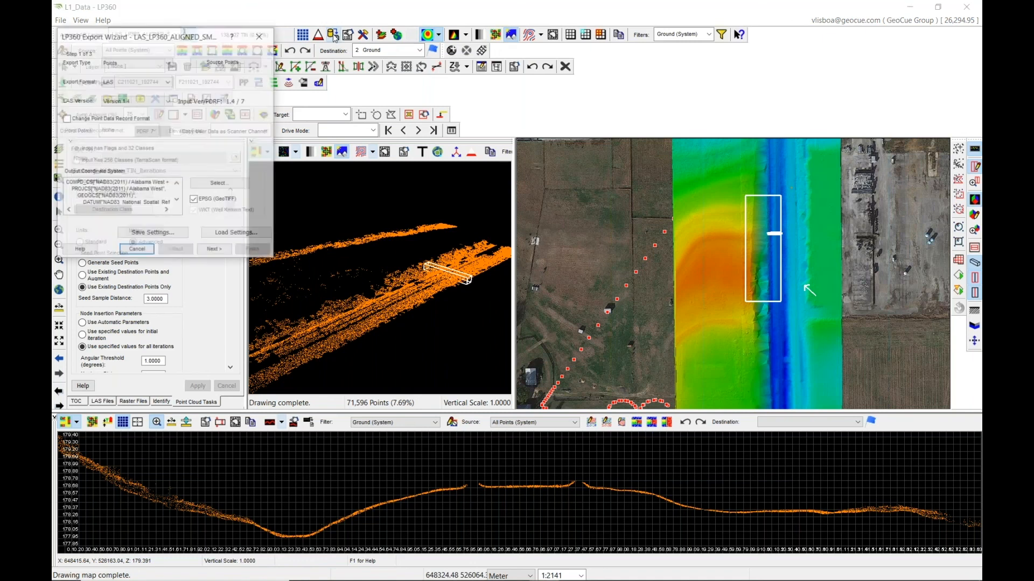
drag(217, 35, 521, 77)
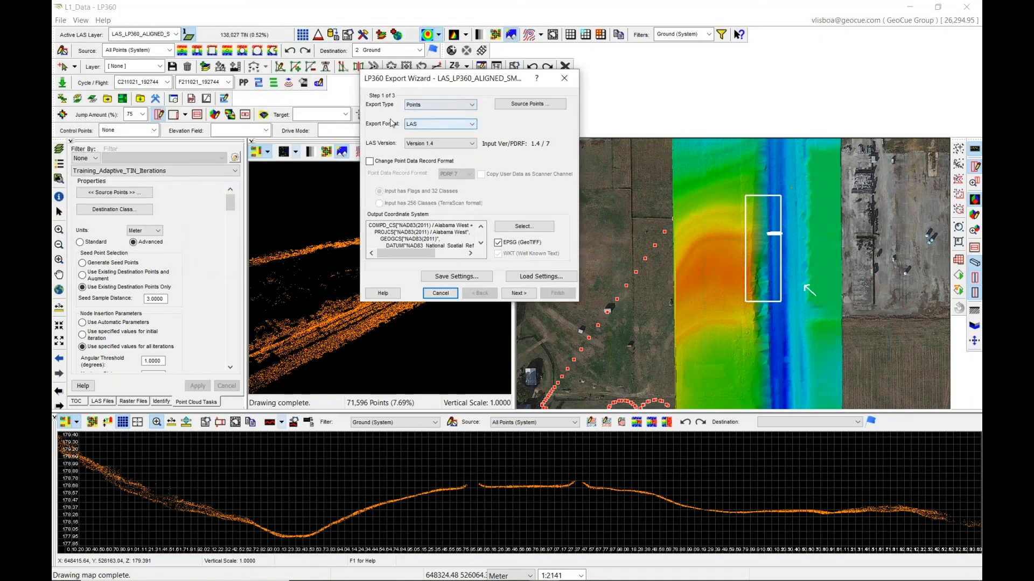
click(439, 127)
click(441, 129)
click(440, 143)
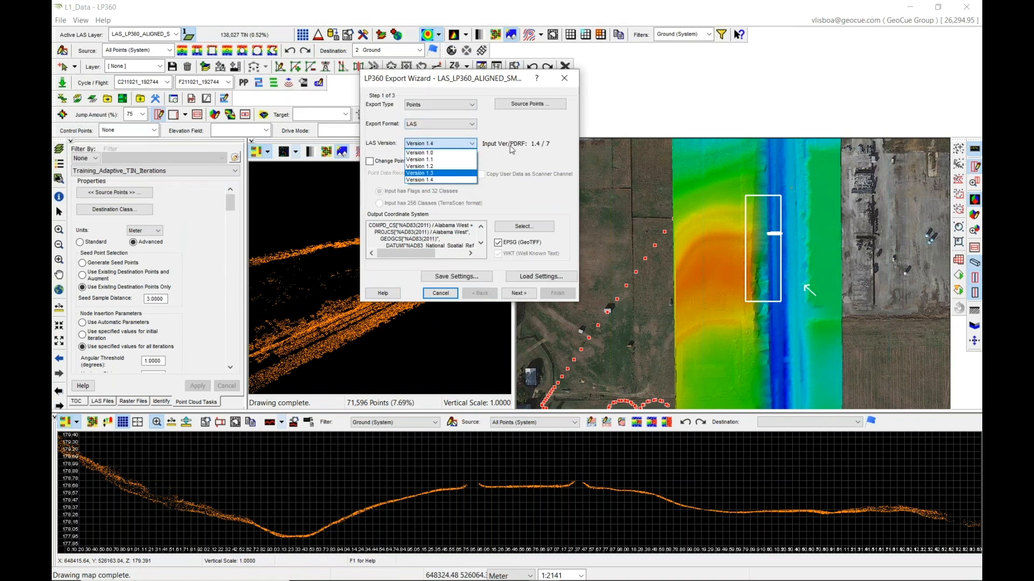
click(491, 126)
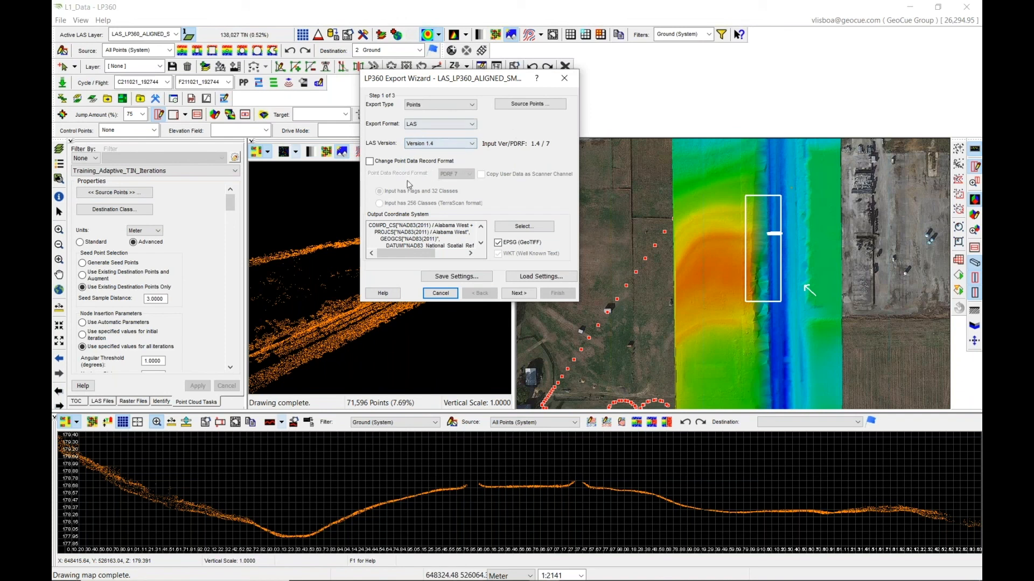
click(435, 124)
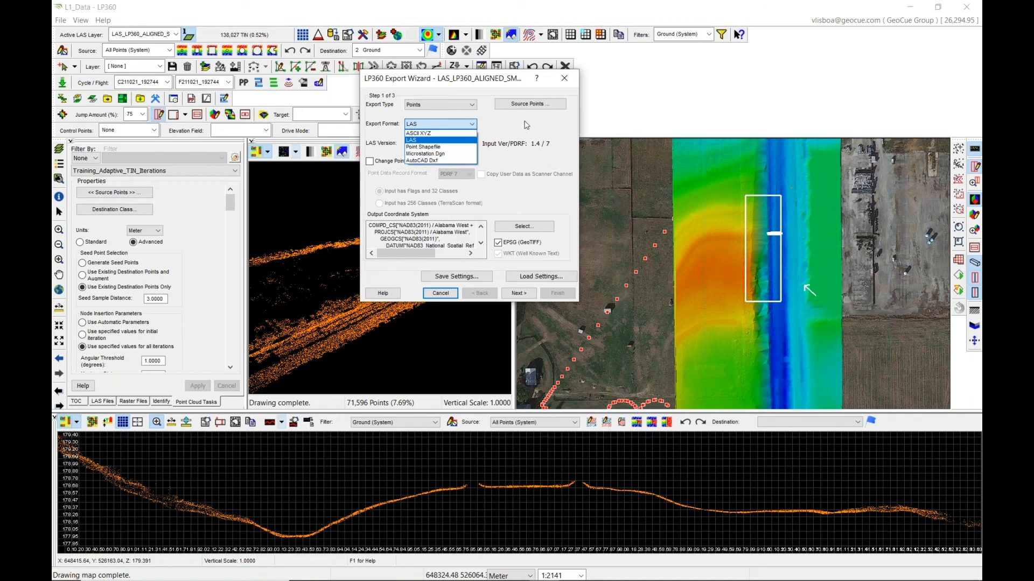
click(425, 140)
click(439, 104)
click(430, 113)
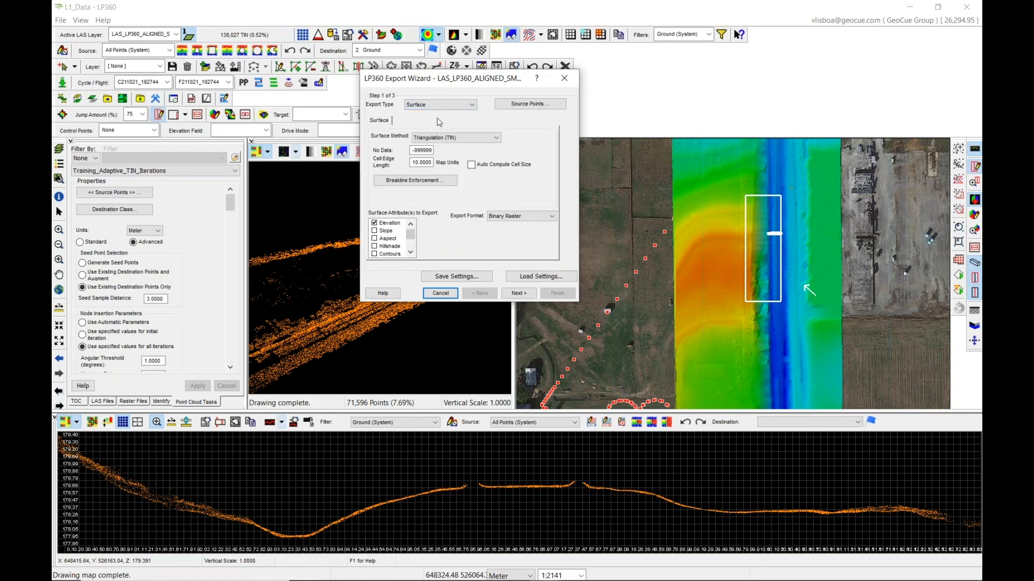
click(374, 223)
click(441, 293)
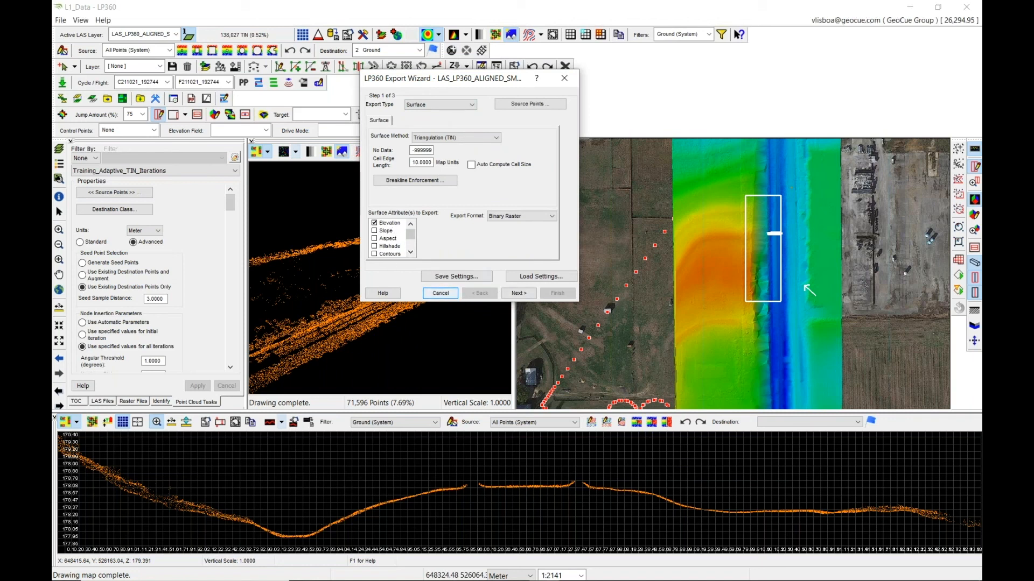
Turn on contour display on the map and close the 3D view window.
click(531, 36)
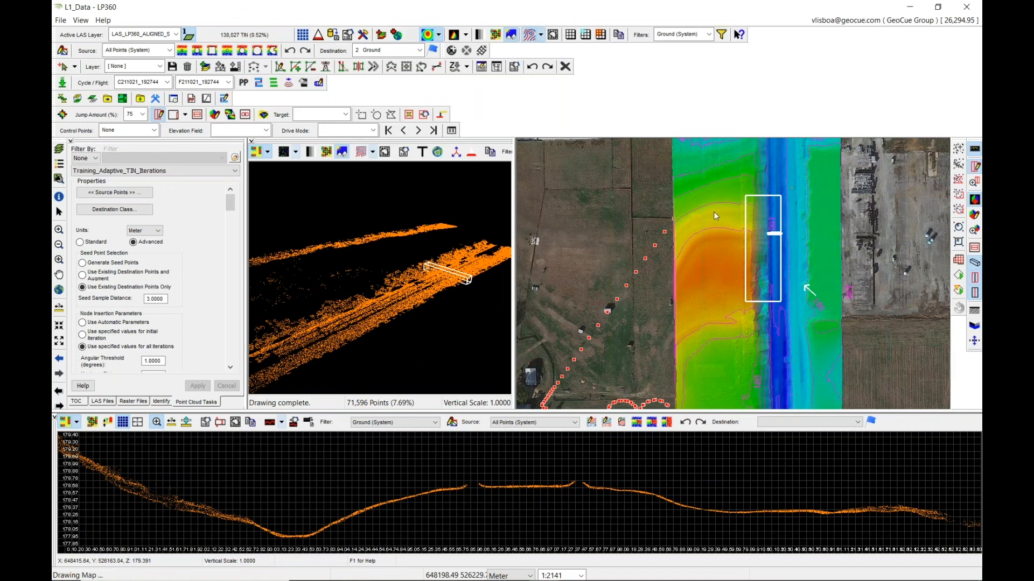
click(252, 141)
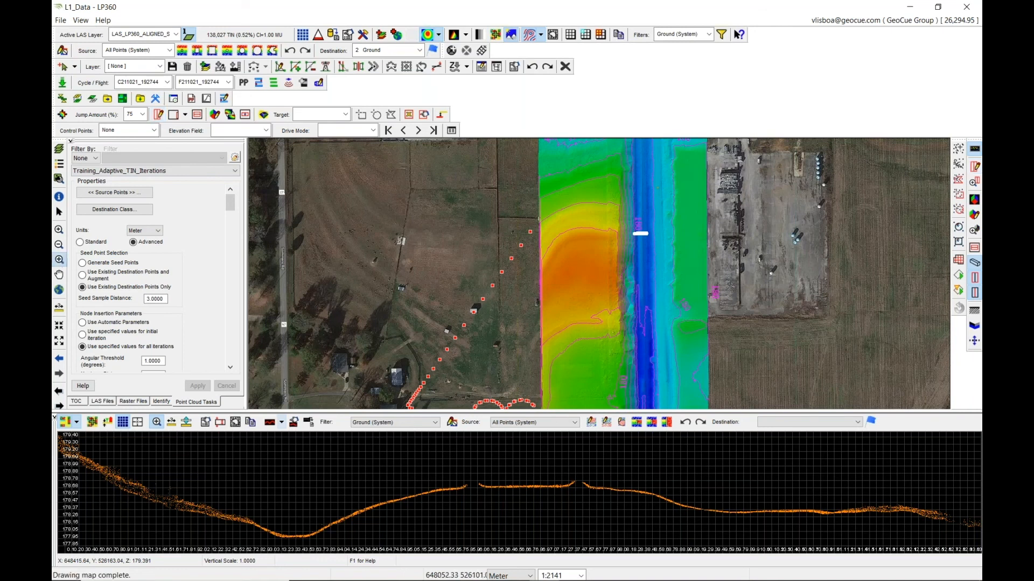
scroll(606, 280, down, 1)
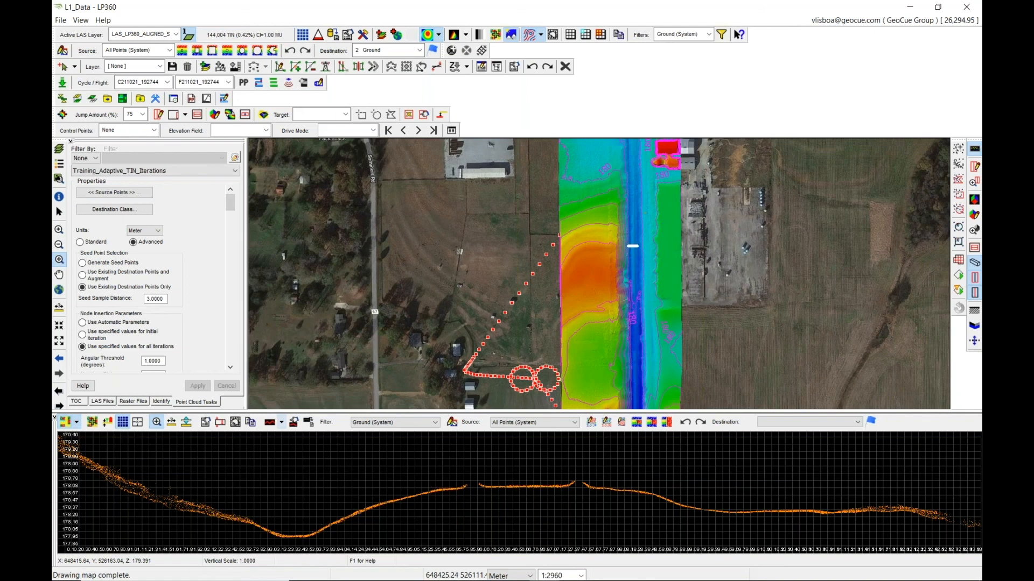
middle_drag(632, 279, 632, 302)
Hide the Google Hybrid, retained photos, flight lines and trajectory points layers in the table of contents.
click(426, 36)
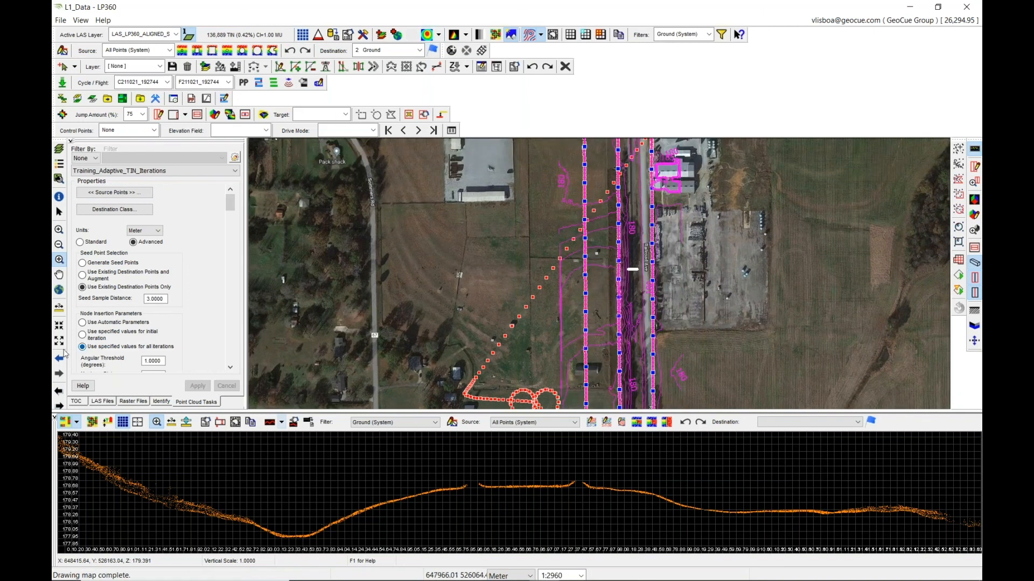
click(76, 401)
click(94, 313)
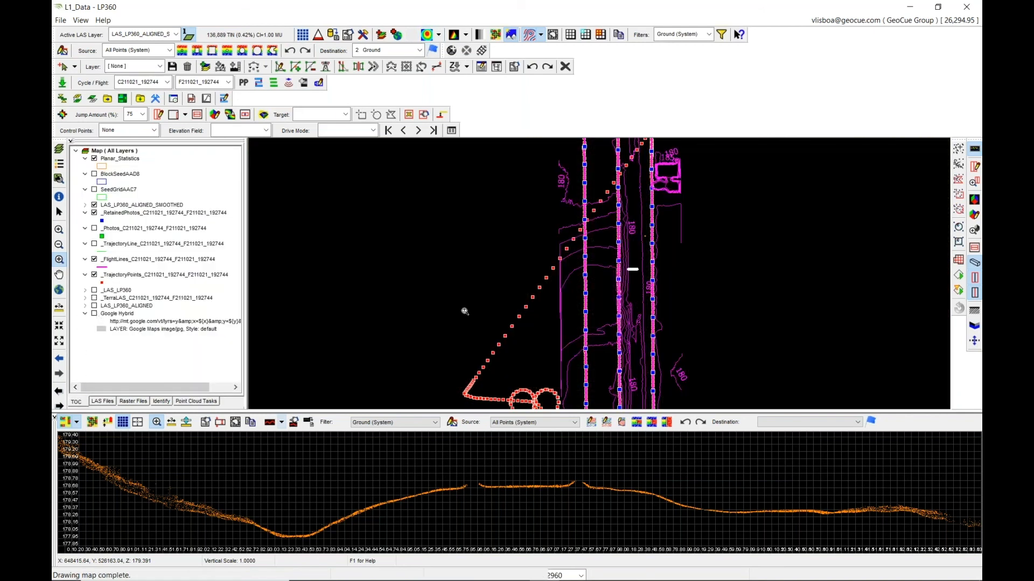
scroll(619, 276, down, 4)
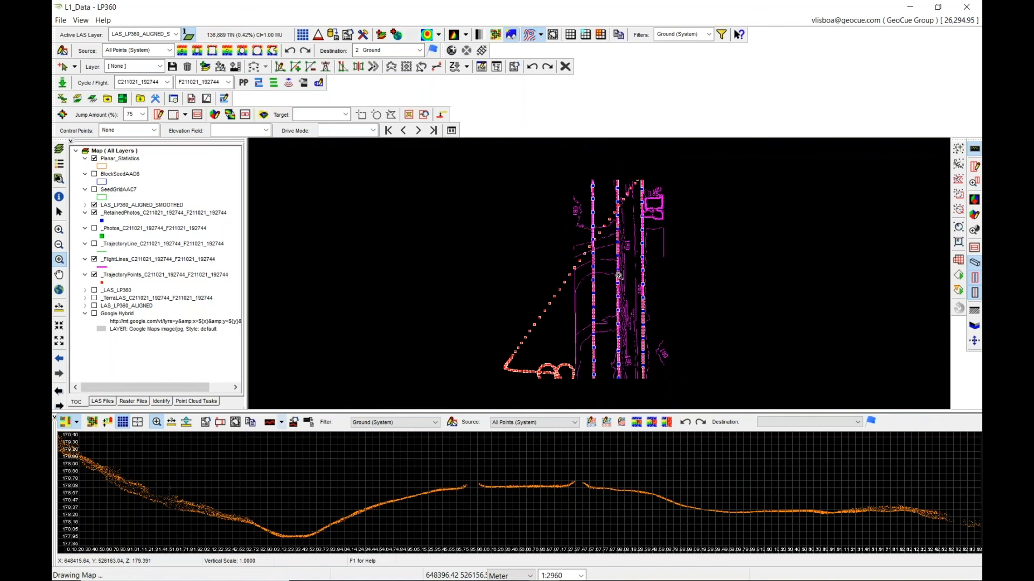
click(95, 214)
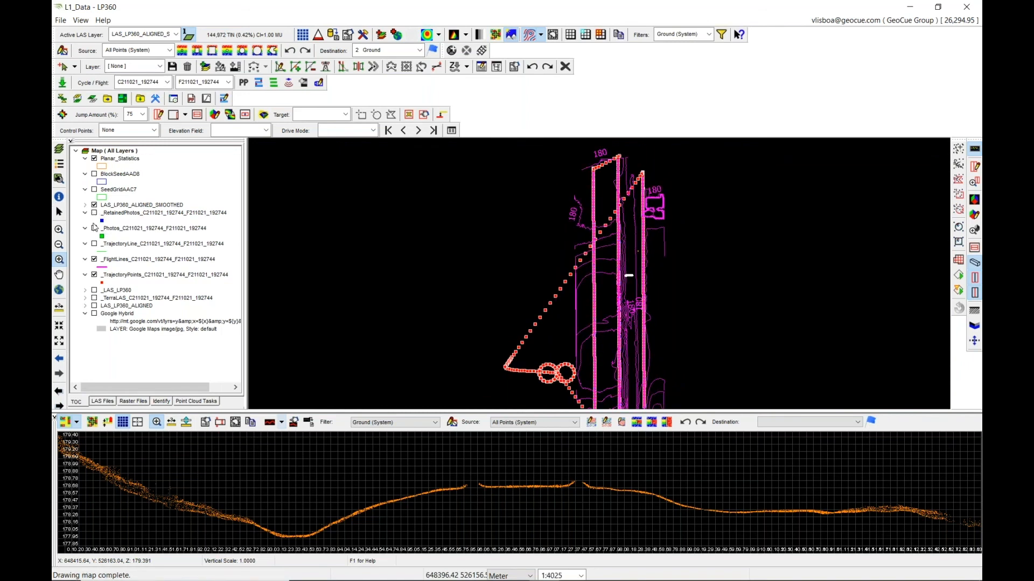
click(94, 259)
click(94, 275)
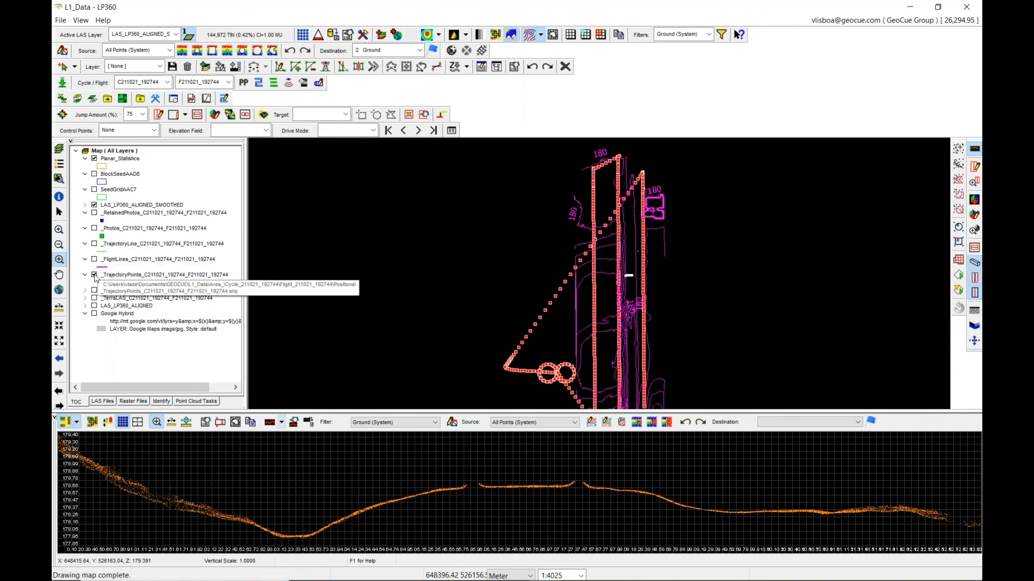
click(427, 34)
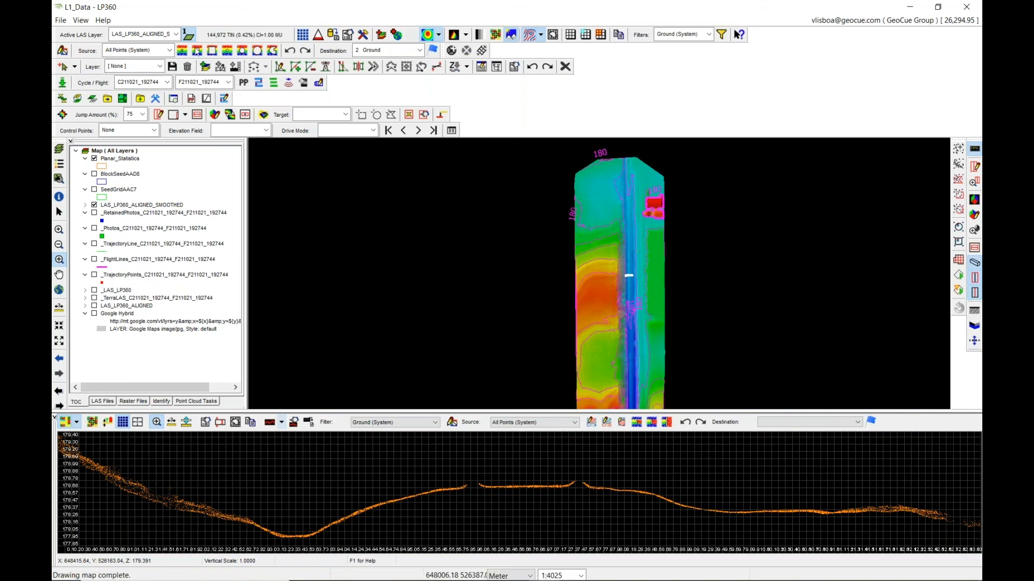
Try exporting Points to LAS with the source filter set to Ground class only, then cancel the export.
click(334, 35)
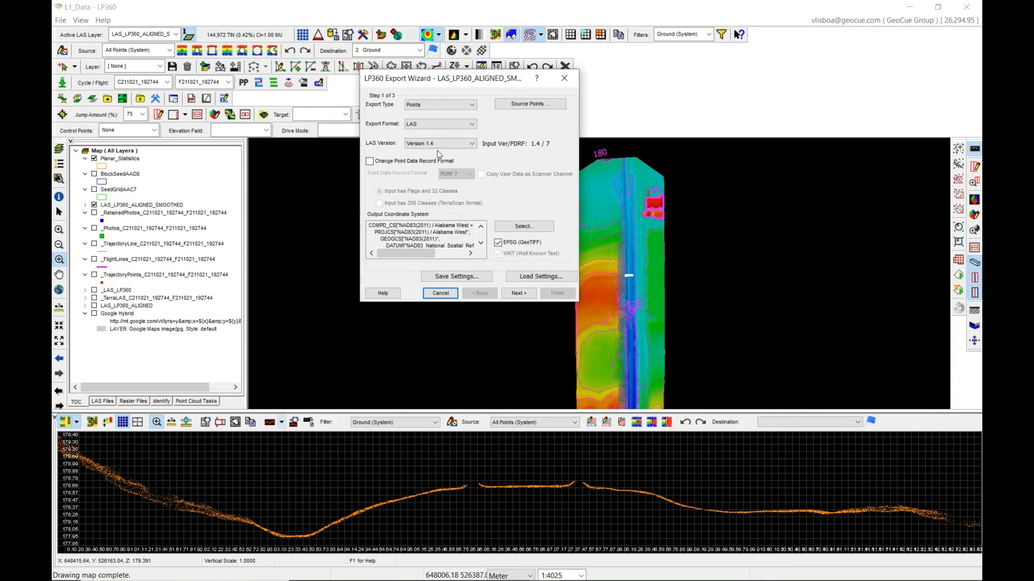
click(445, 107)
click(518, 126)
click(448, 107)
click(444, 120)
click(529, 110)
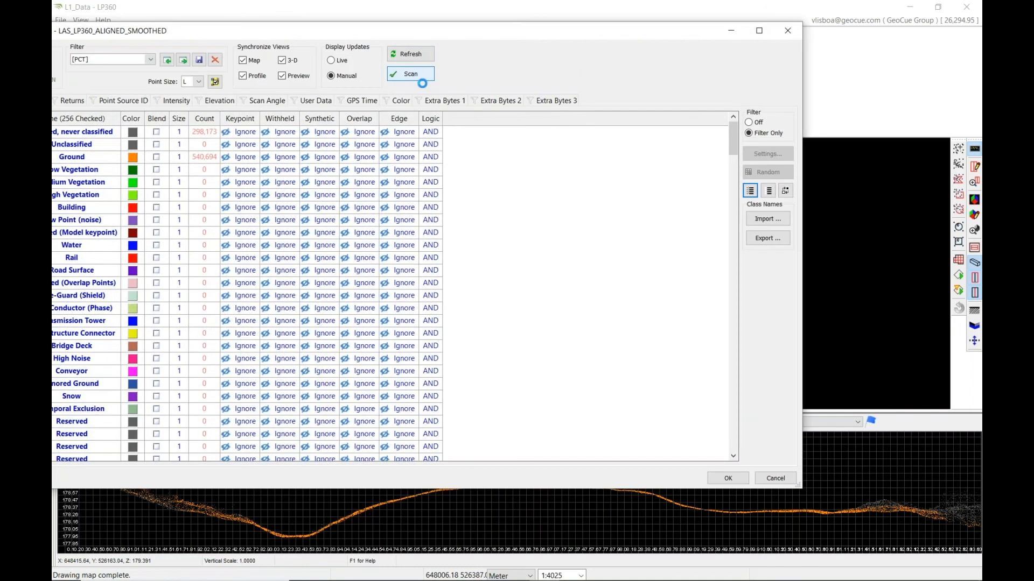
drag(621, 36, 757, 34)
click(908, 190)
click(139, 157)
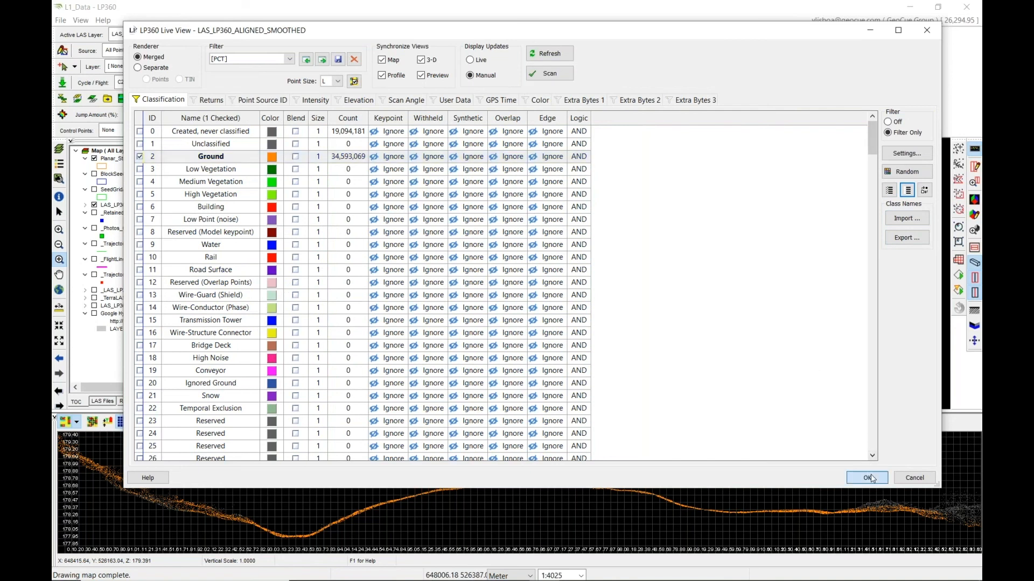
click(870, 477)
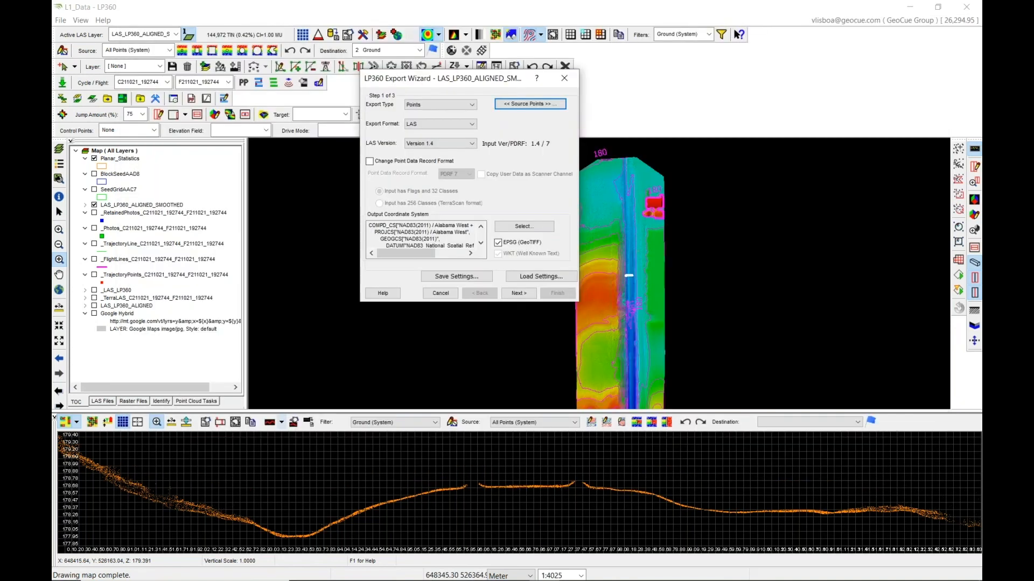
click(450, 295)
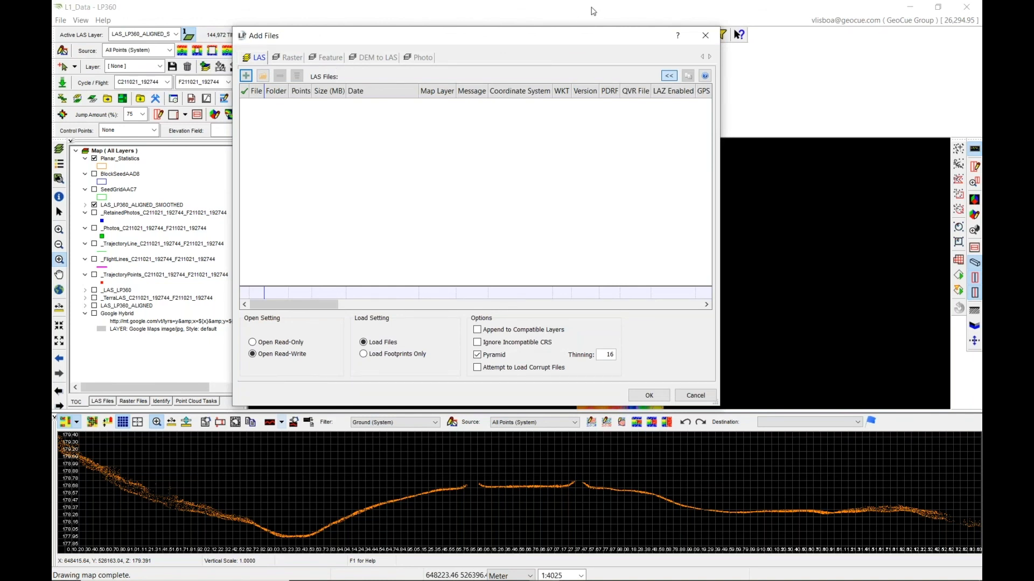
click(708, 38)
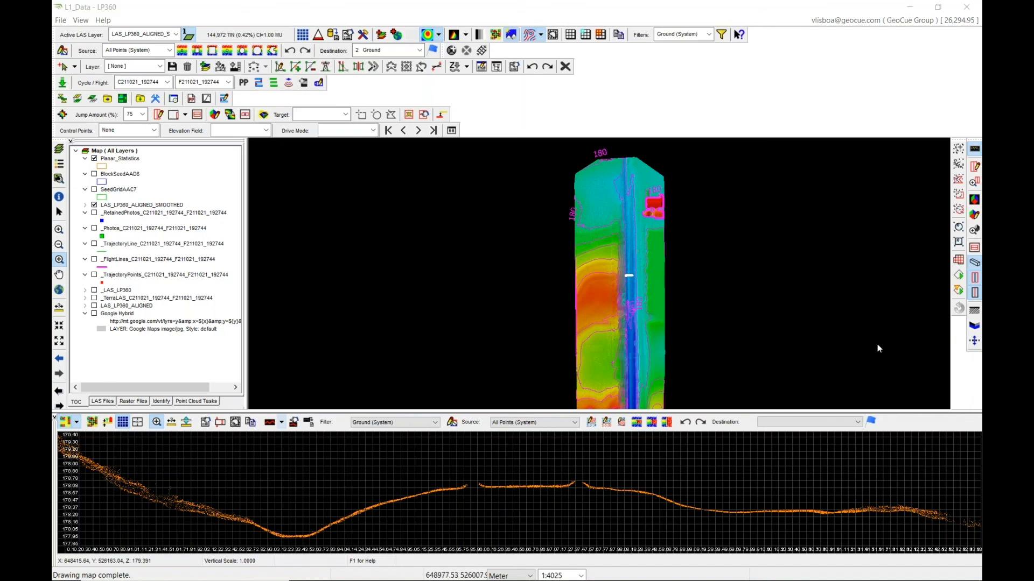
Switch to PowerPoint and start the slide show from the current slide.
click(819, 440)
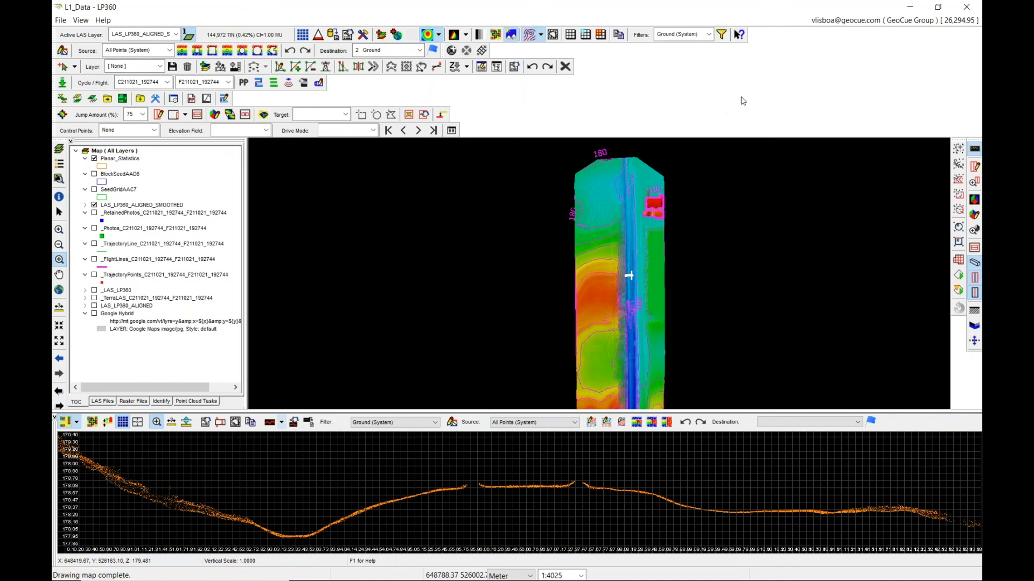
mouse_move(602, 577)
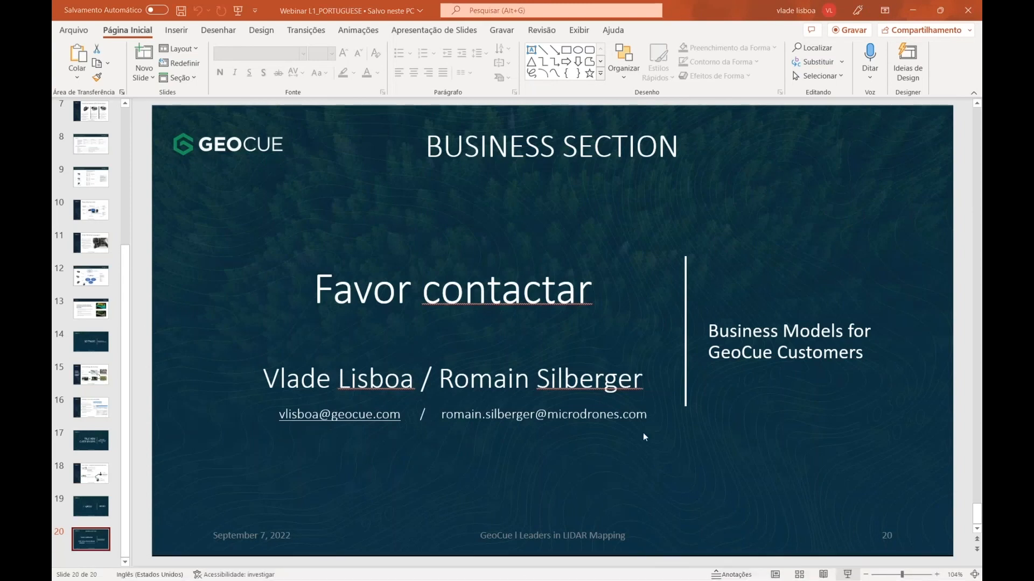
key(shift+F5)
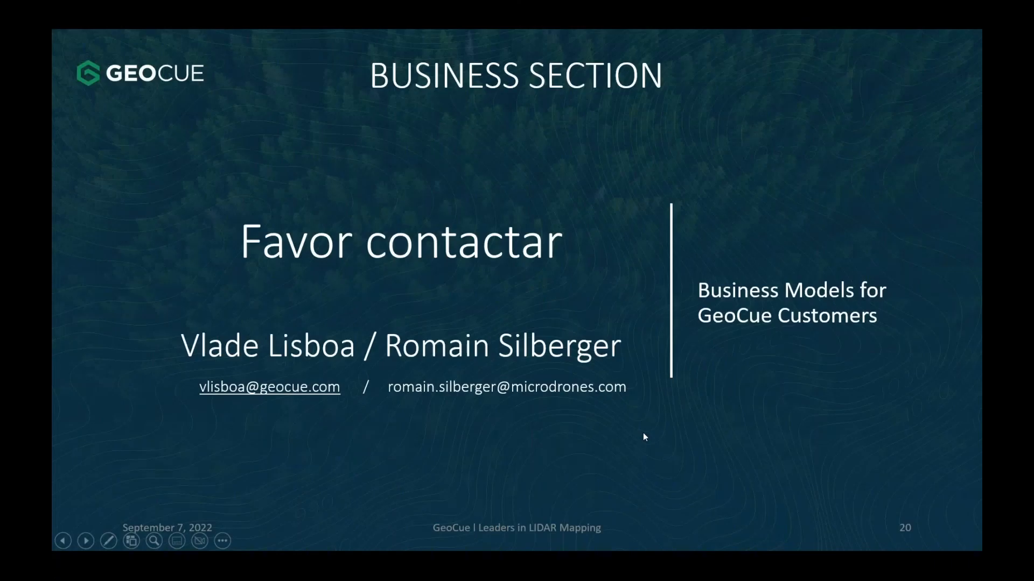